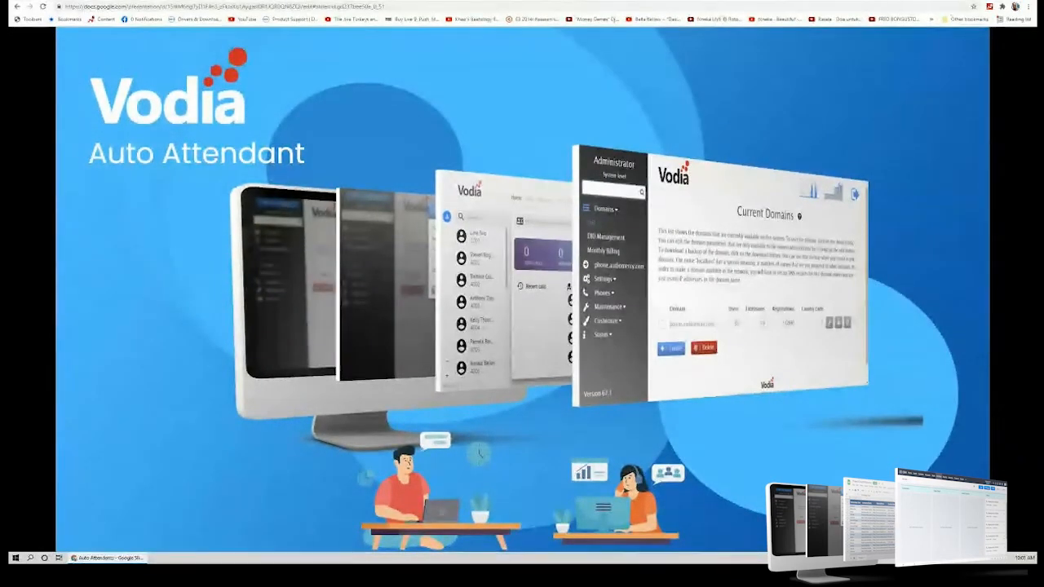
{"action": "left_click", "coordinate": [670, 196]}
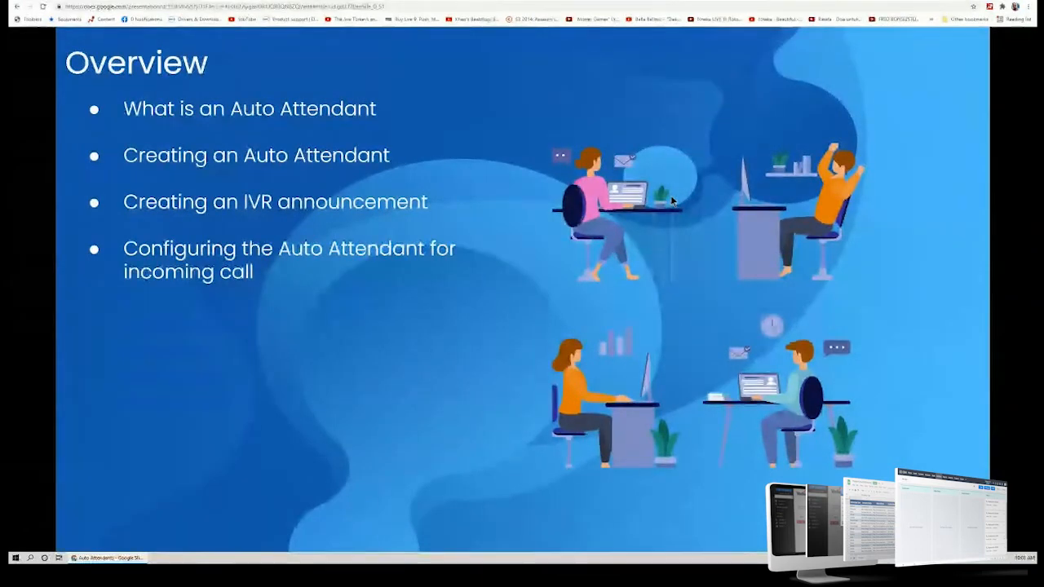
{"action": "left_click", "coordinate": [270, 122]}
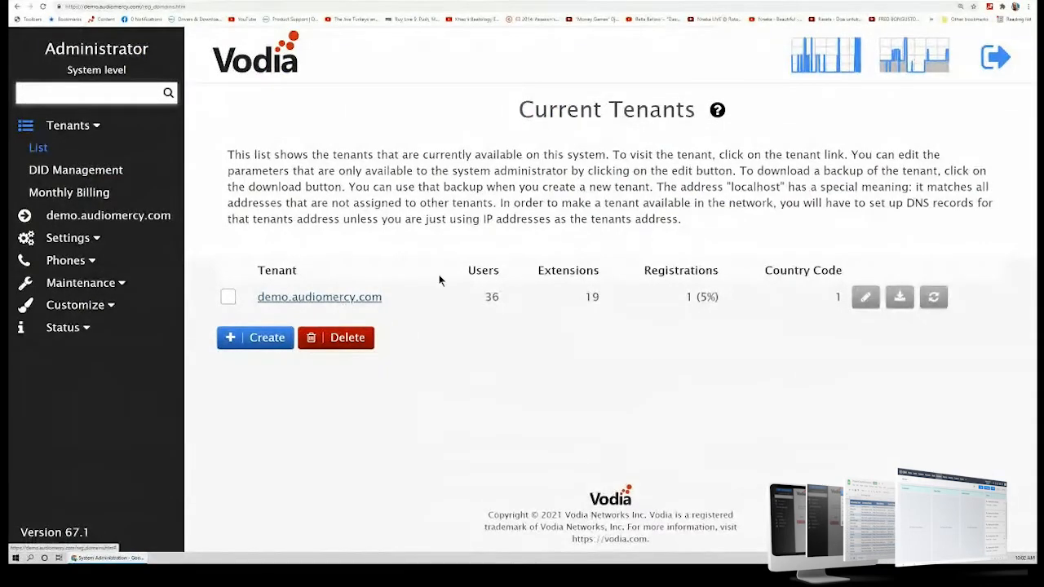
Step: Enter the demo.audiomercy.com tenant and display its auto attendants
{"action": "left_click", "coordinate": [326, 297]}
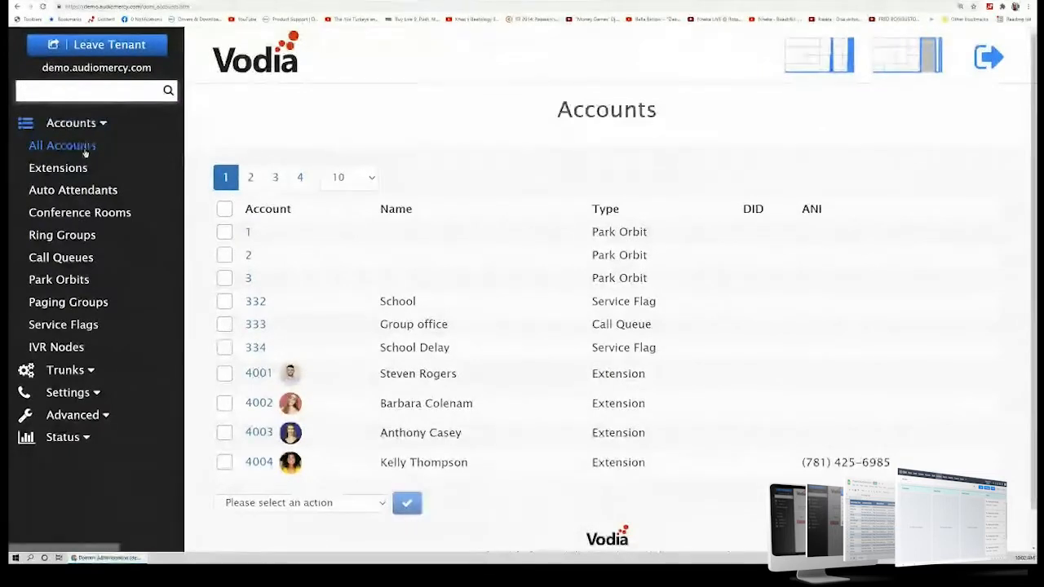
{"action": "left_click", "coordinate": [82, 191]}
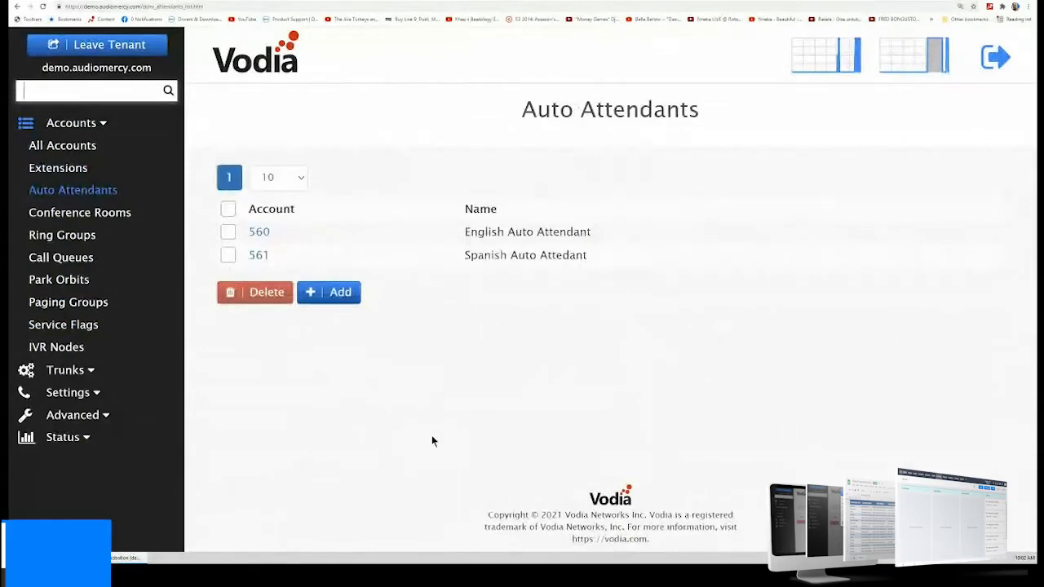
Step: Create an auto attendant with account number 500 and the display name "incoming"
{"action": "left_click", "coordinate": [344, 301]}
{"action": "left_click", "coordinate": [568, 118]}
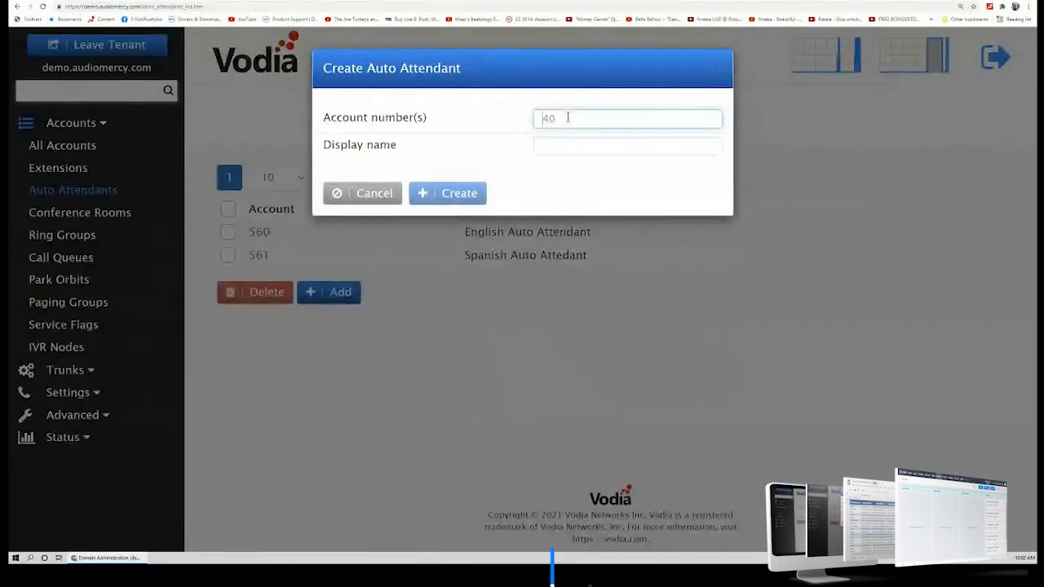
{"action": "type", "text": "500"}
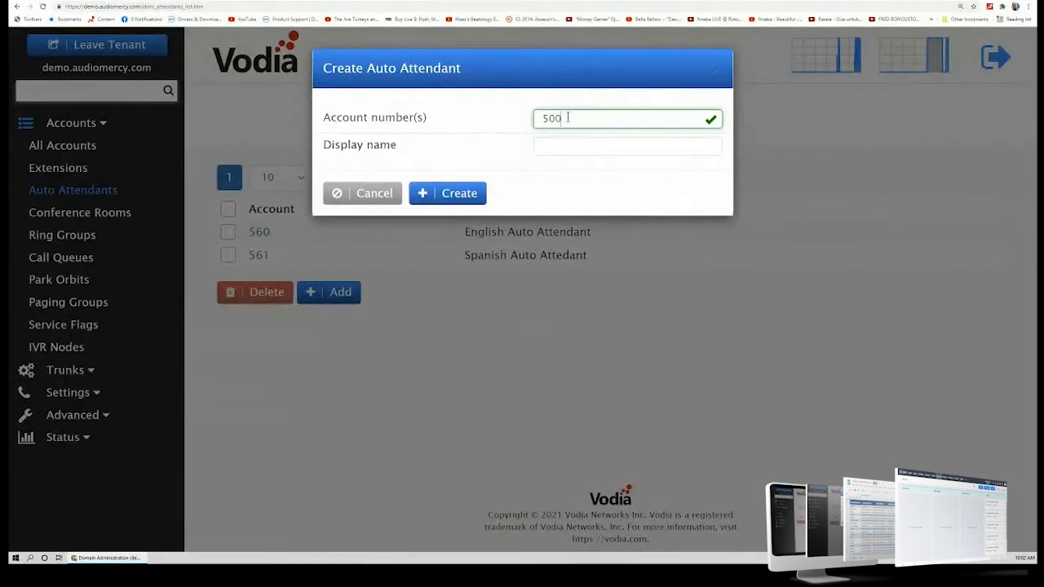
{"action": "left_click", "coordinate": [563, 139]}
{"action": "type", "text": "incoming"}
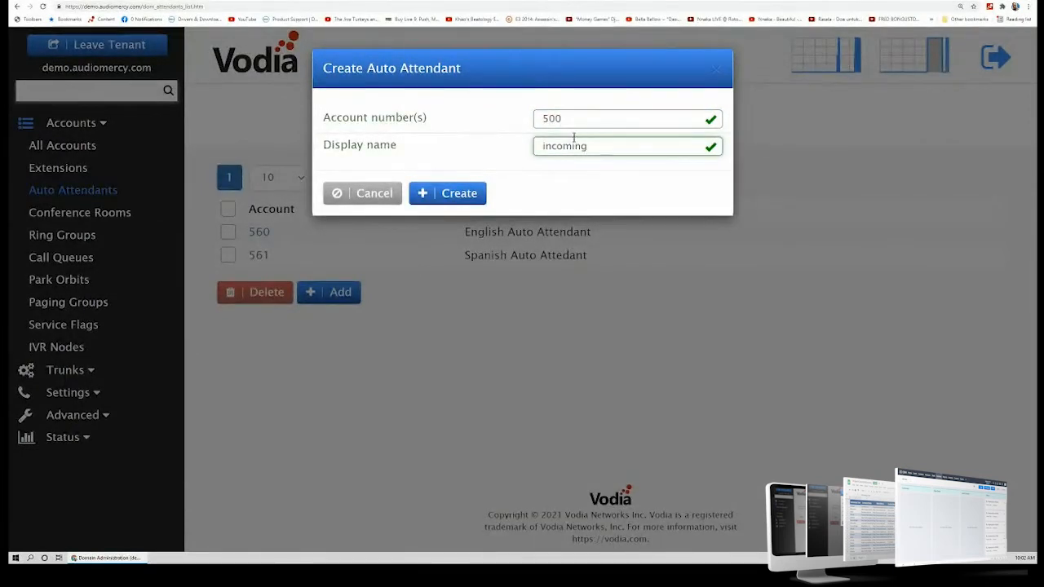
{"action": "left_click", "coordinate": [443, 194]}
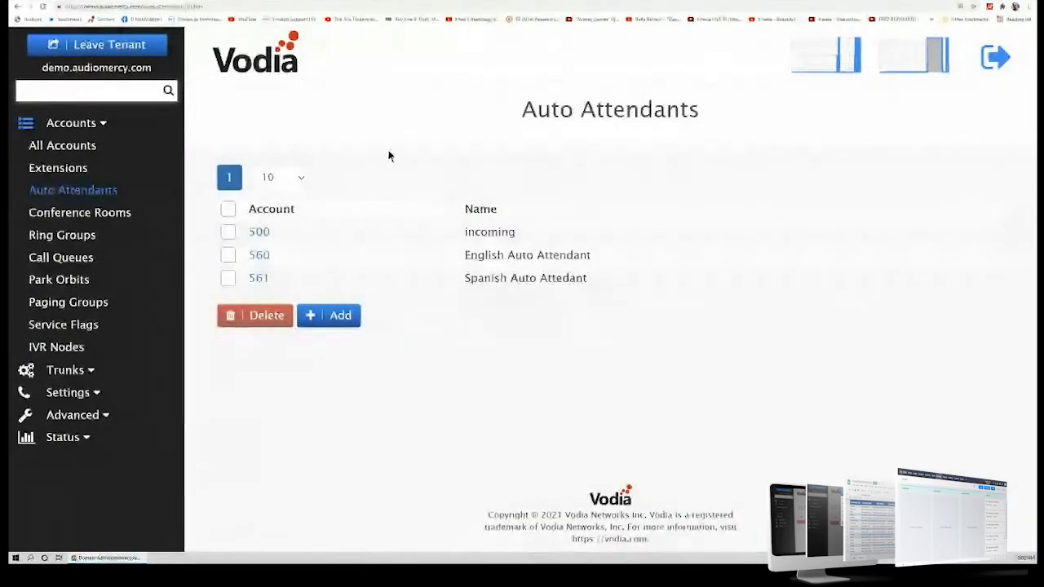
Step: Open auto attendant 500 and look through its identity, behavior, night service, dial-by-name and direct destination settings
{"action": "left_click", "coordinate": [260, 232]}
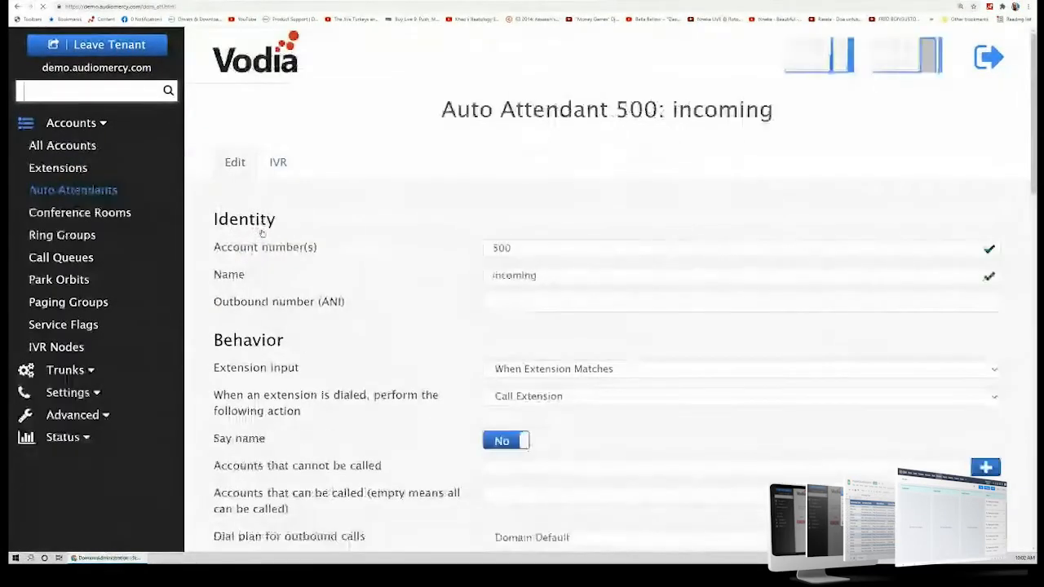
{"action": "scroll", "coordinate": [433, 245], "scroll_direction": "down", "scroll_amount": 2}
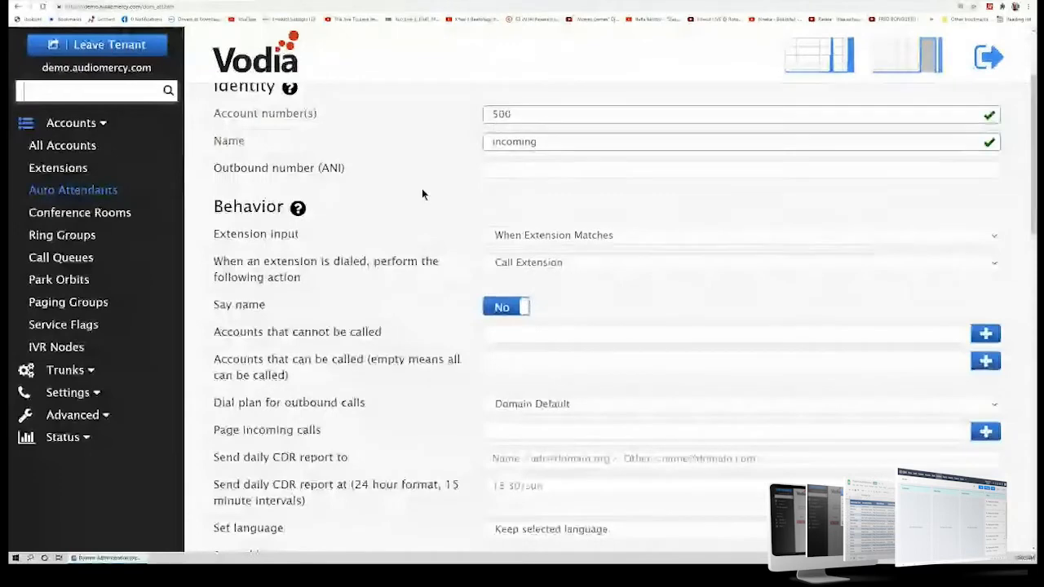
{"action": "scroll", "coordinate": [418, 233], "scroll_direction": "down", "scroll_amount": 7}
{"action": "scroll", "coordinate": [412, 224], "scroll_direction": "down", "scroll_amount": 3}
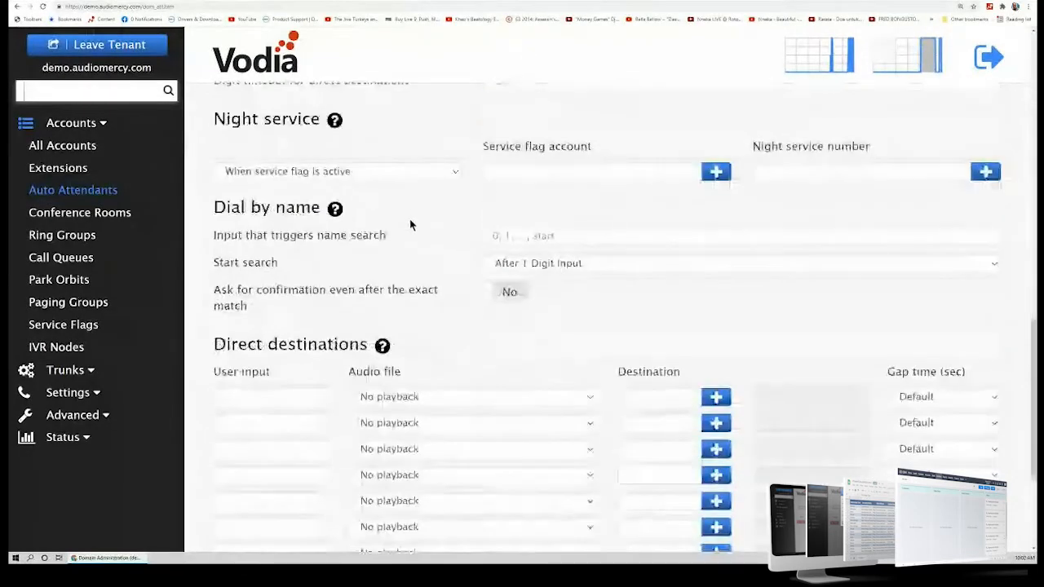
{"action": "scroll", "coordinate": [409, 218], "scroll_direction": "up", "scroll_amount": 4}
{"action": "scroll", "coordinate": [410, 218], "scroll_direction": "down", "scroll_amount": 6}
{"action": "scroll", "coordinate": [384, 216], "scroll_direction": "up", "scroll_amount": 5}
{"action": "scroll", "coordinate": [384, 215], "scroll_direction": "up", "scroll_amount": 10}
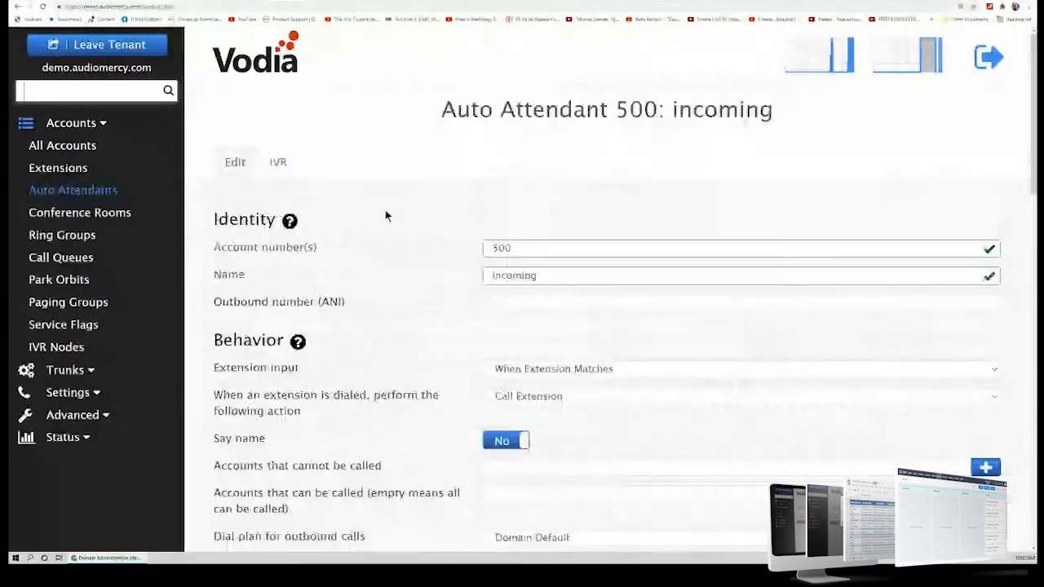
Step: Open the IVR settings of auto attendant 500 and examine the welcome greeting and destination prompt options
{"action": "left_click", "coordinate": [275, 163]}
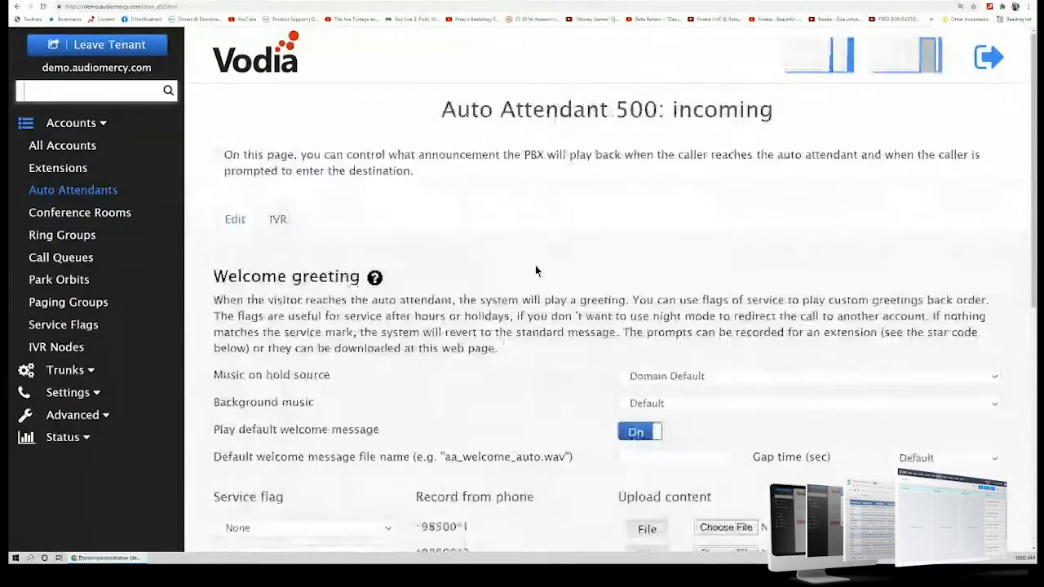
{"action": "scroll", "coordinate": [535, 265], "scroll_direction": "down", "scroll_amount": 2}
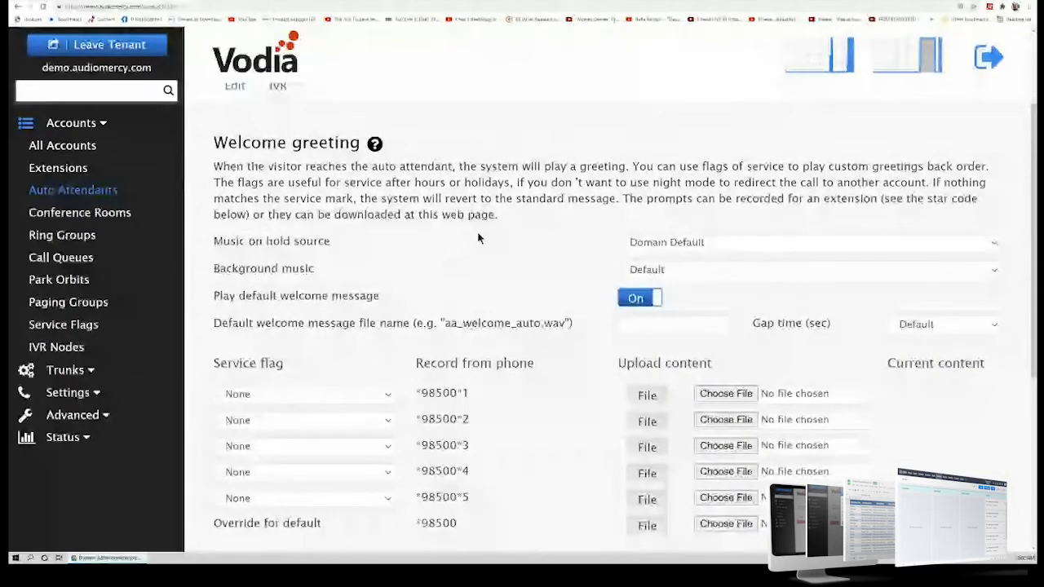
{"action": "scroll", "coordinate": [488, 240], "scroll_direction": "down", "scroll_amount": 2}
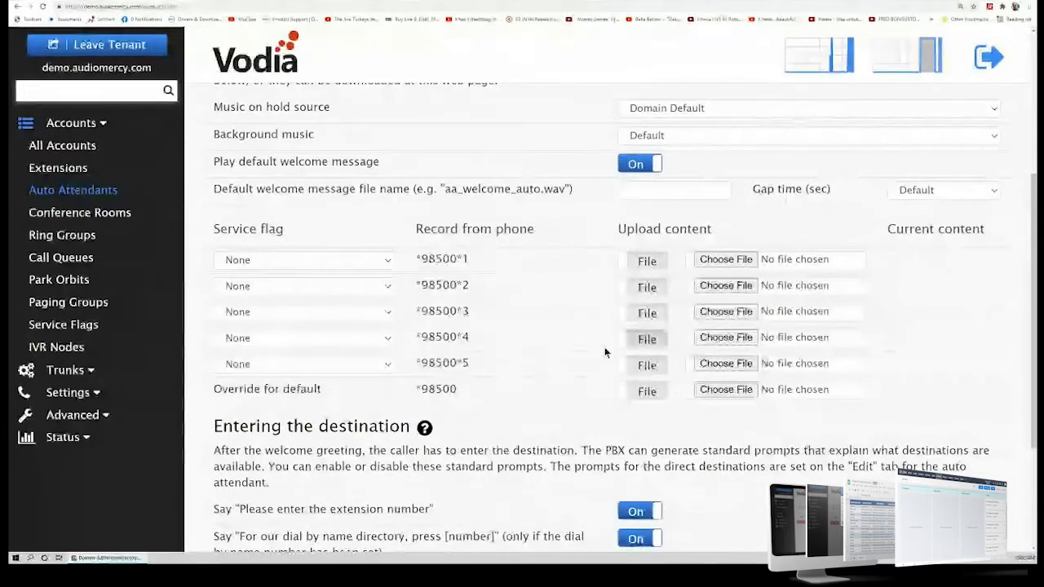
{"action": "scroll", "coordinate": [506, 349], "scroll_direction": "down", "scroll_amount": 2}
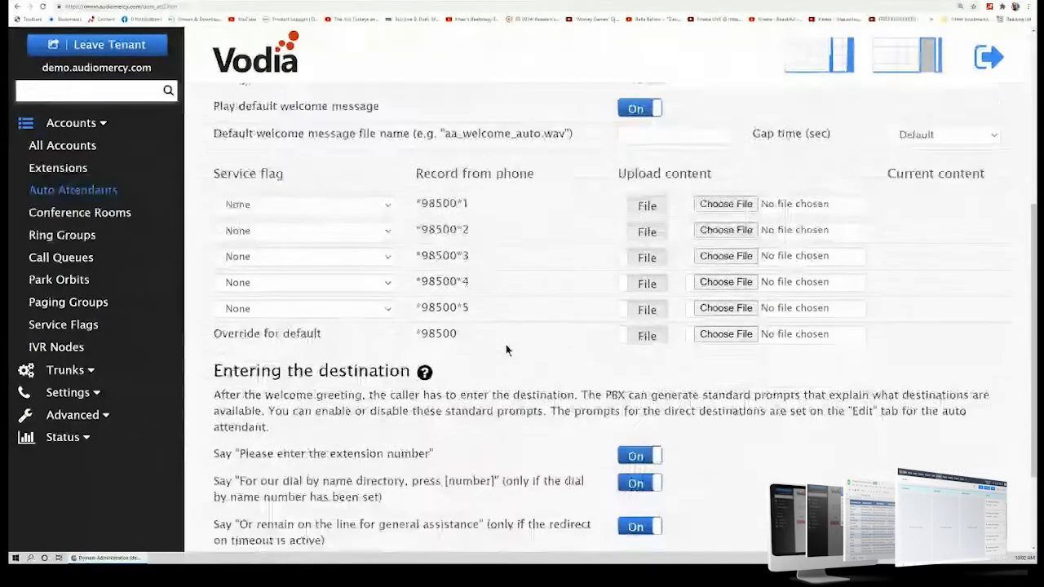
{"action": "scroll", "coordinate": [525, 325], "scroll_direction": "up", "scroll_amount": 1}
{"action": "scroll", "coordinate": [525, 323], "scroll_direction": "up", "scroll_amount": 5}
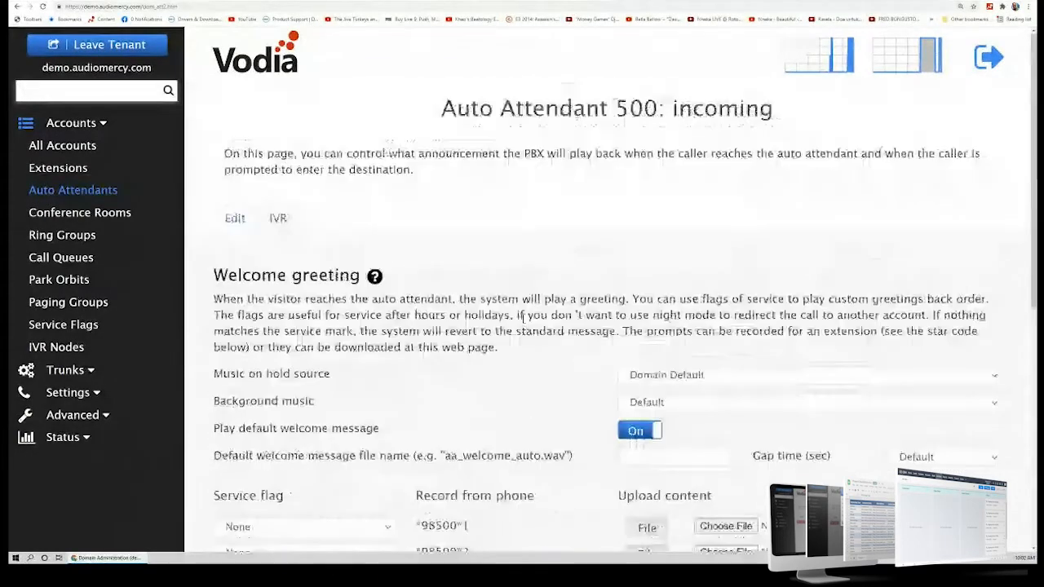
{"action": "scroll", "coordinate": [522, 319], "scroll_direction": "down", "scroll_amount": 5}
{"action": "scroll", "coordinate": [522, 322], "scroll_direction": "up", "scroll_amount": 5}
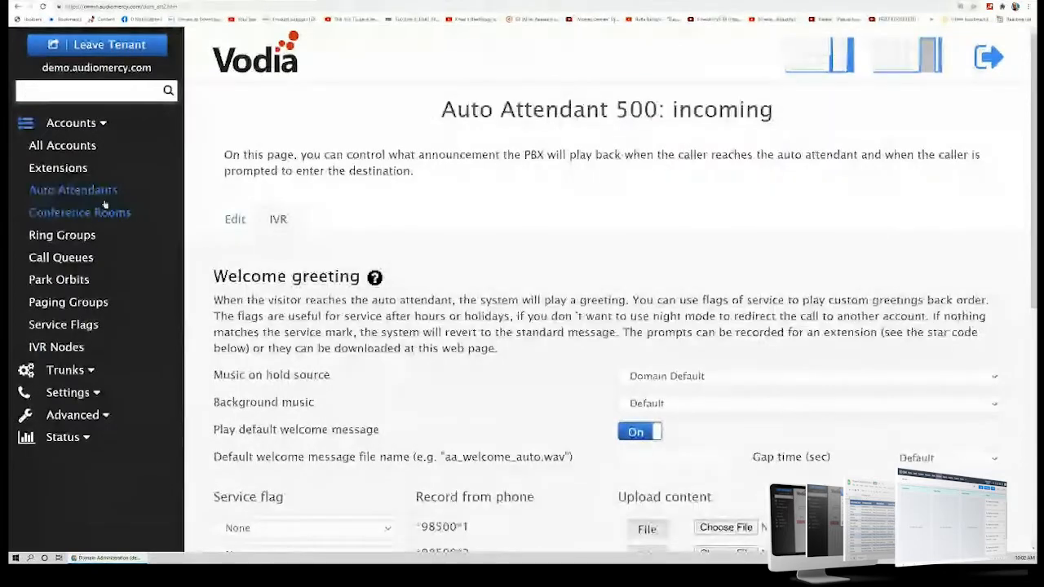
Step: Open the English Auto Attendant, account 560, and examine its identity and behavior settings
{"action": "left_click", "coordinate": [73, 190]}
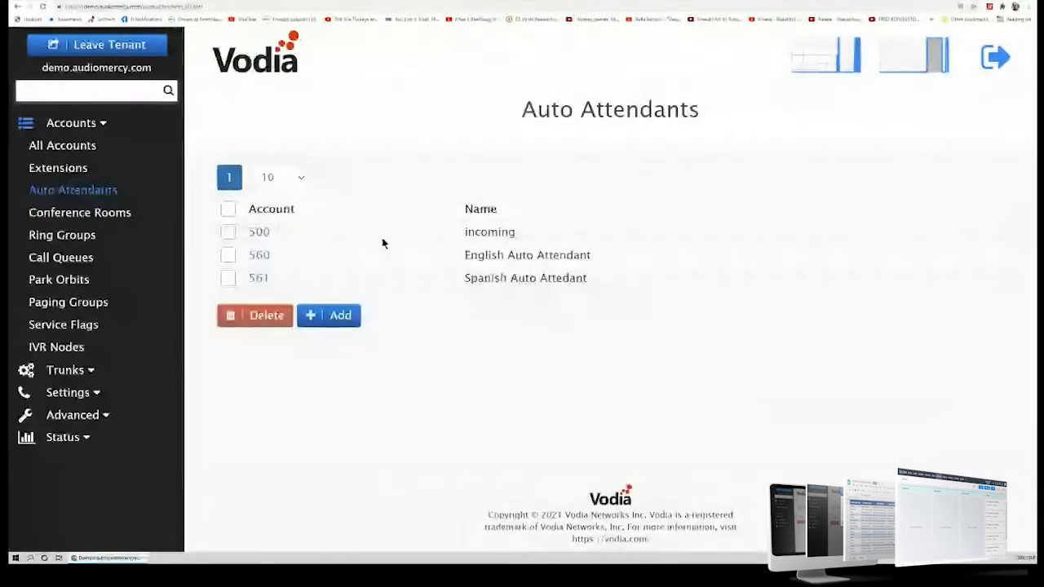
{"action": "left_click", "coordinate": [259, 256]}
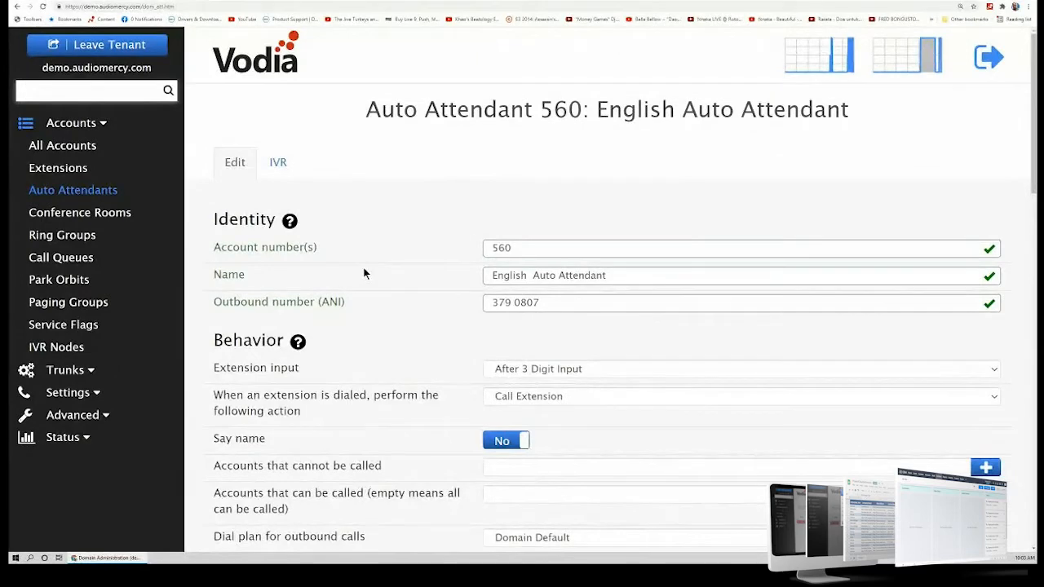
{"action": "scroll", "coordinate": [412, 258], "scroll_direction": "down", "scroll_amount": 1}
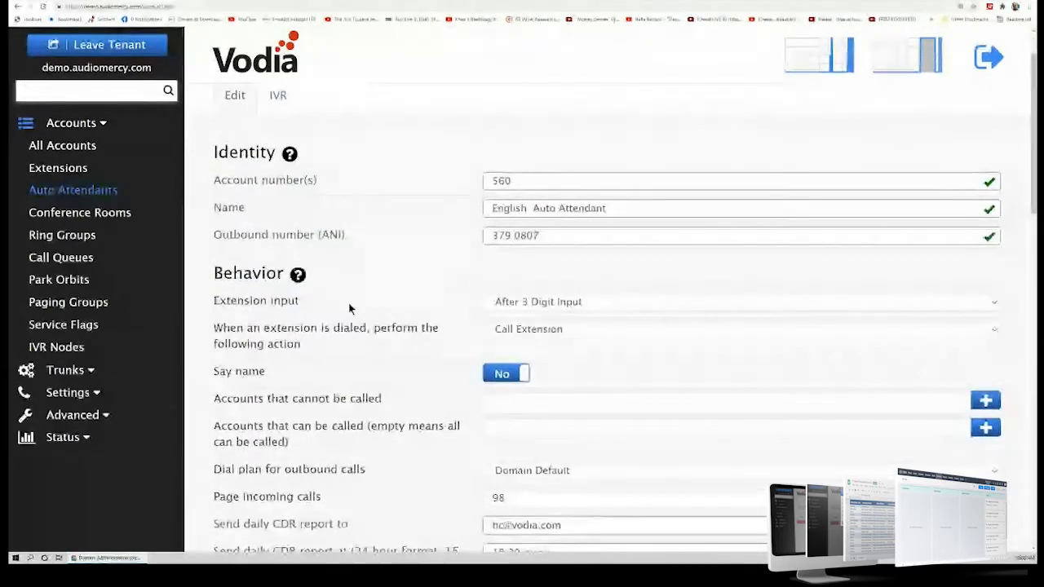
{"action": "left_click_drag", "start_coordinate": [214, 273], "coordinate": [277, 278]}
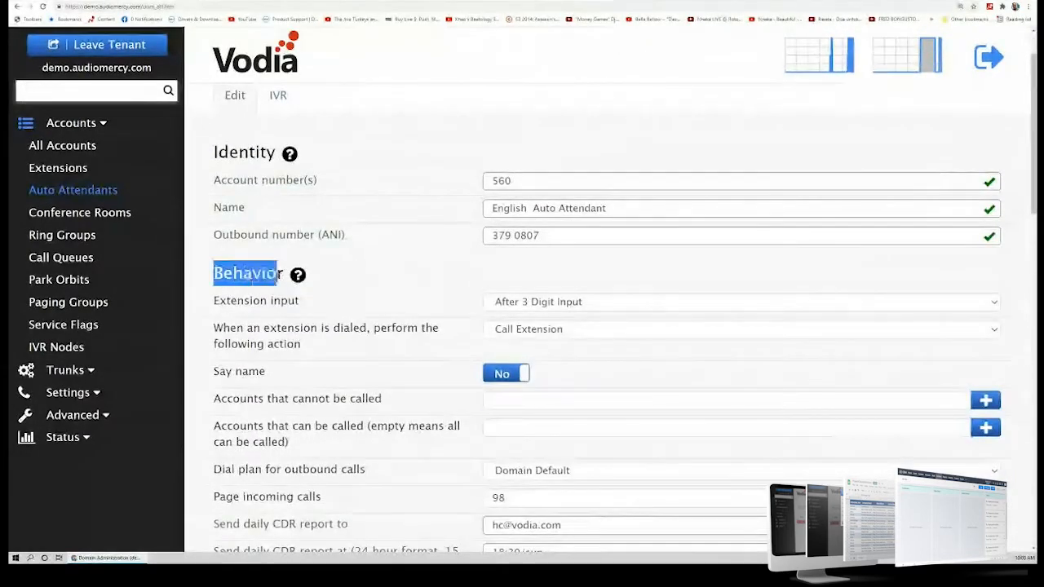
{"action": "left_click", "coordinate": [275, 311]}
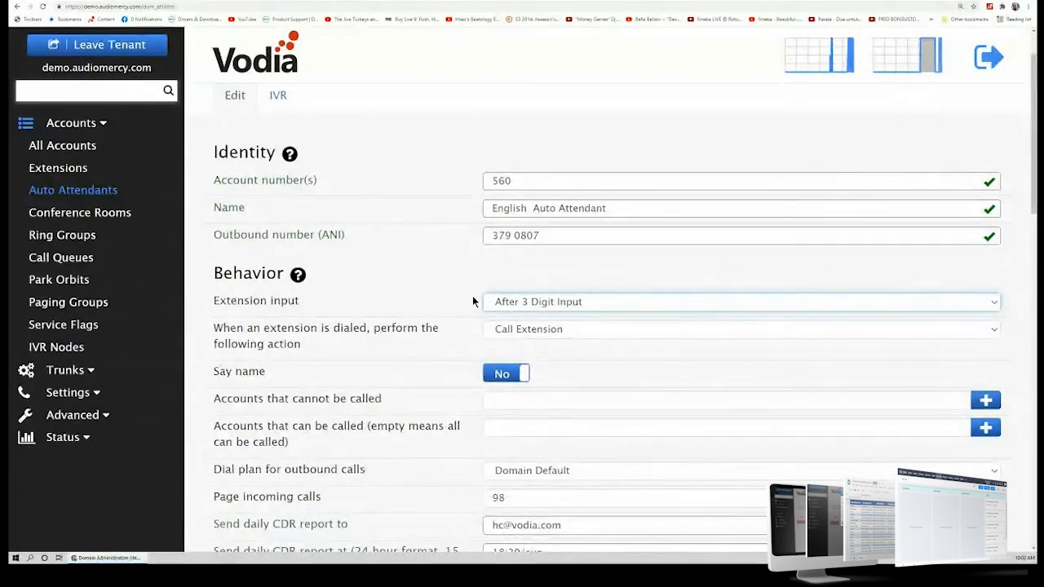
{"action": "scroll", "coordinate": [447, 249], "scroll_direction": "down", "scroll_amount": 3}
{"action": "scroll", "coordinate": [375, 310], "scroll_direction": "up", "scroll_amount": 3}
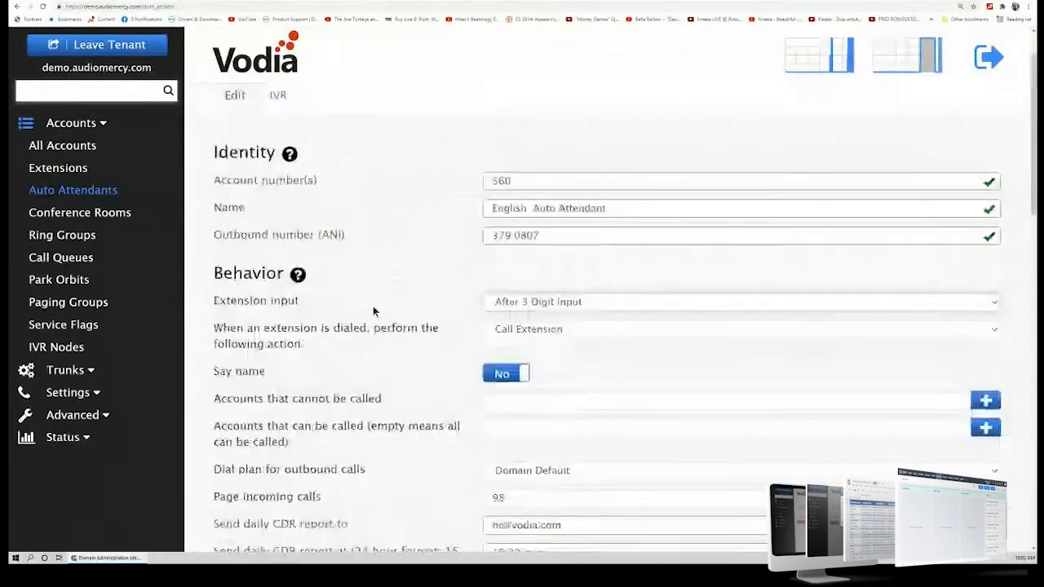
{"action": "scroll", "coordinate": [375, 314], "scroll_direction": "down", "scroll_amount": 2}
{"action": "scroll", "coordinate": [367, 323], "scroll_direction": "up", "scroll_amount": 2}
Step: Open the IVR settings of the English Auto Attendant and examine the welcome greetings assigned to service flags
{"action": "scroll", "coordinate": [365, 324], "scroll_direction": "up", "scroll_amount": 1}
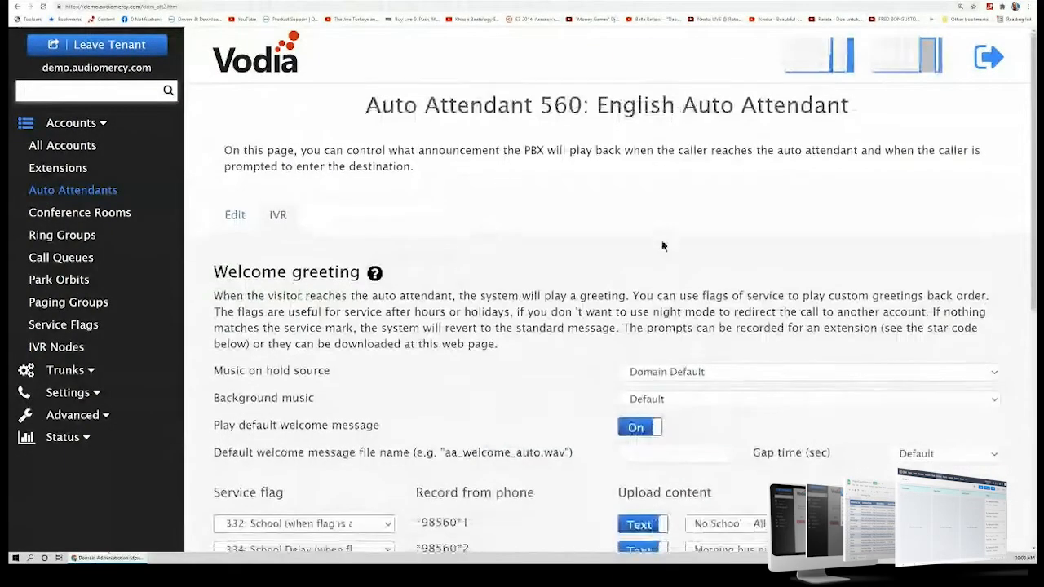
{"action": "scroll", "coordinate": [522, 249], "scroll_direction": "down", "scroll_amount": 3}
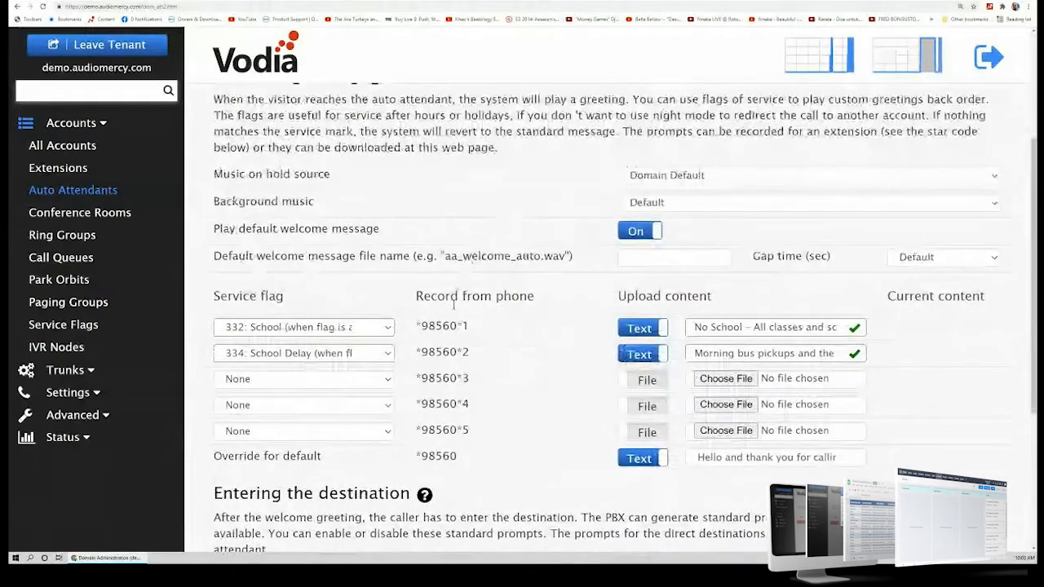
{"action": "scroll", "coordinate": [480, 291], "scroll_direction": "down", "scroll_amount": 2}
{"action": "scroll", "coordinate": [481, 294], "scroll_direction": "up", "scroll_amount": 1}
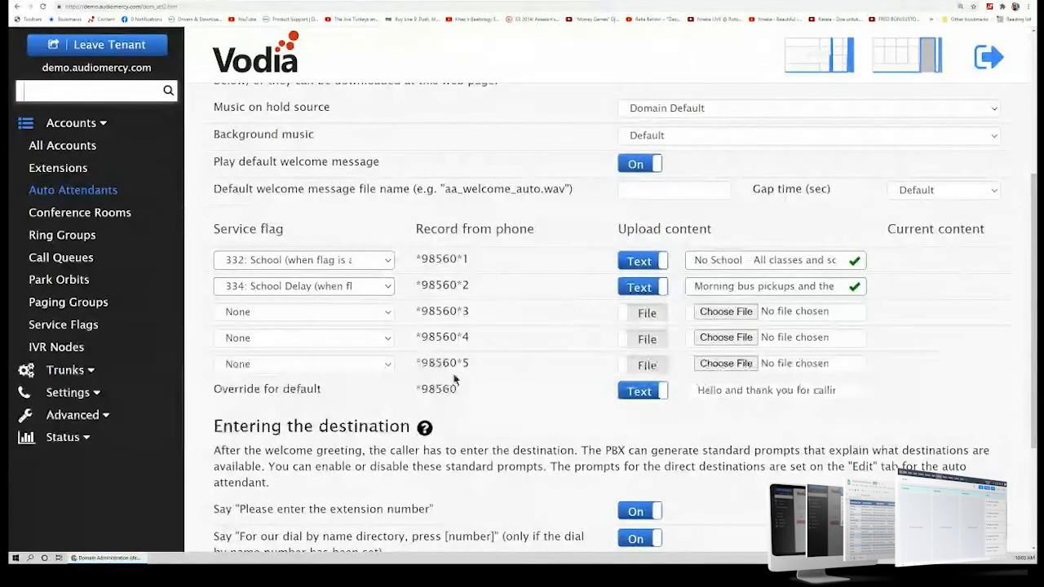
Step: Try switching the upload content of the *98560*3 greeting from File to Text and back to File
{"action": "left_click", "coordinate": [644, 312]}
{"action": "left_click", "coordinate": [645, 313]}
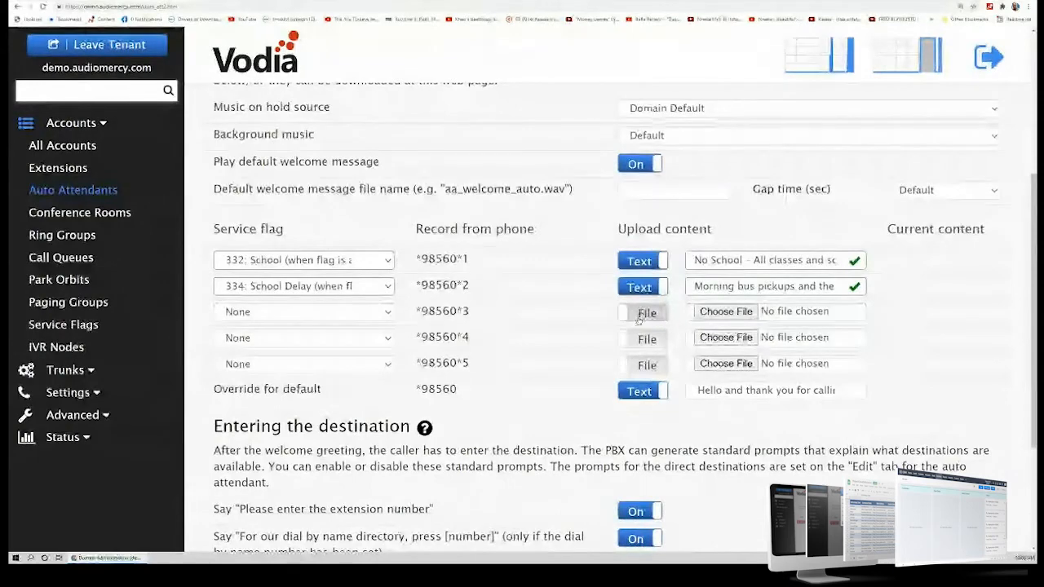
{"action": "left_click", "coordinate": [641, 314]}
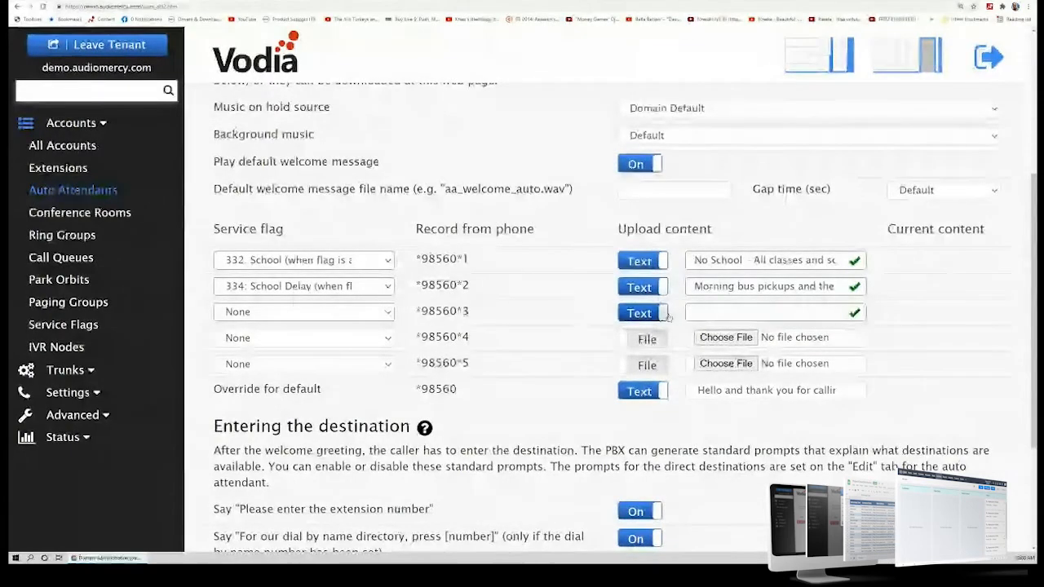
{"action": "left_click", "coordinate": [642, 318]}
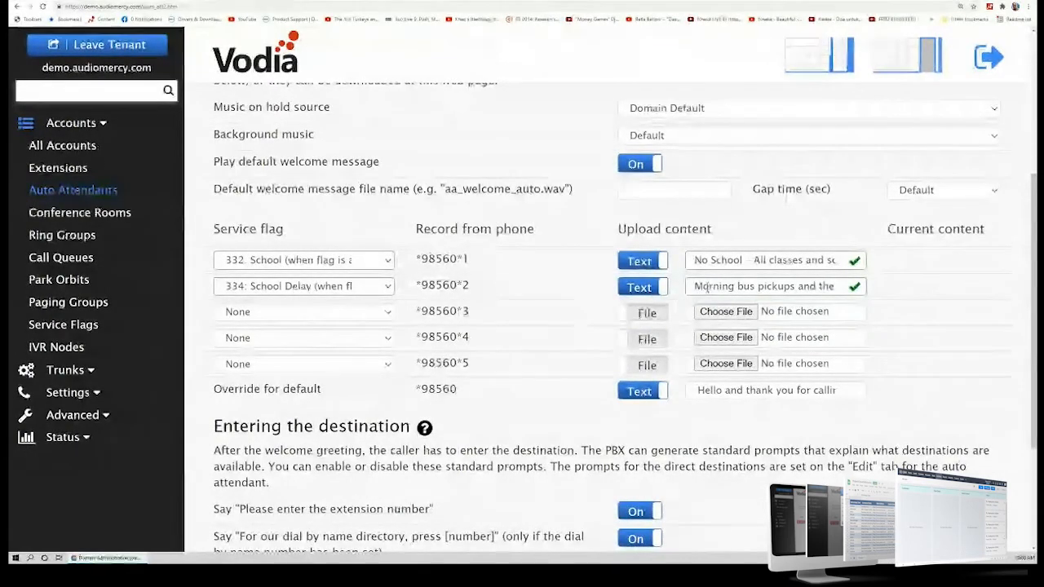
Step: Read through the greeting texts for the School Delay flag, the School flag and the default override
{"action": "left_click", "coordinate": [741, 286]}
{"action": "left_click_drag", "start_coordinate": [754, 289], "coordinate": [842, 302]}
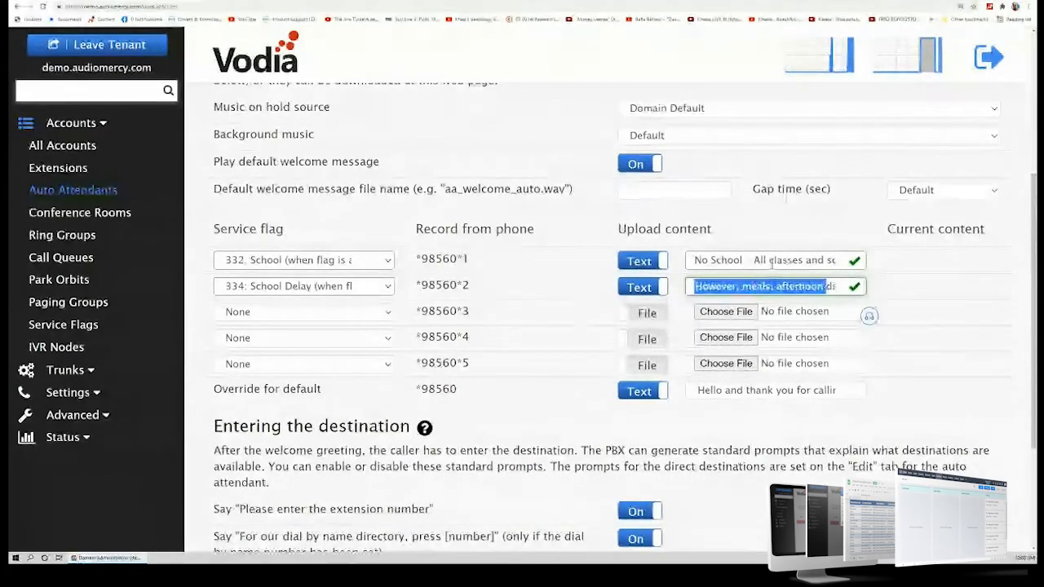
{"action": "left_click_drag", "start_coordinate": [759, 259], "coordinate": [887, 280]}
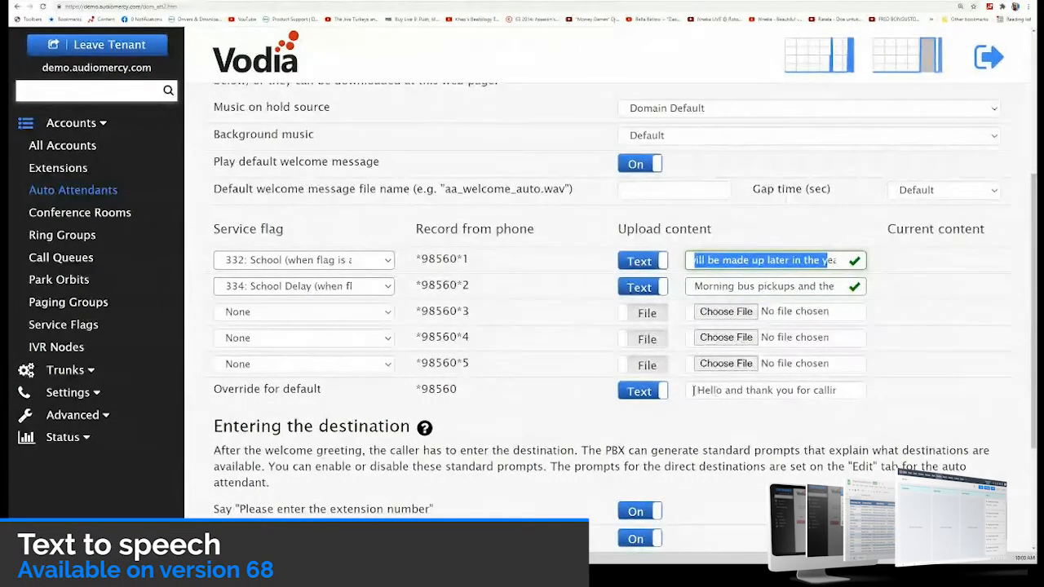
{"action": "left_click_drag", "start_coordinate": [716, 390], "coordinate": [840, 400]}
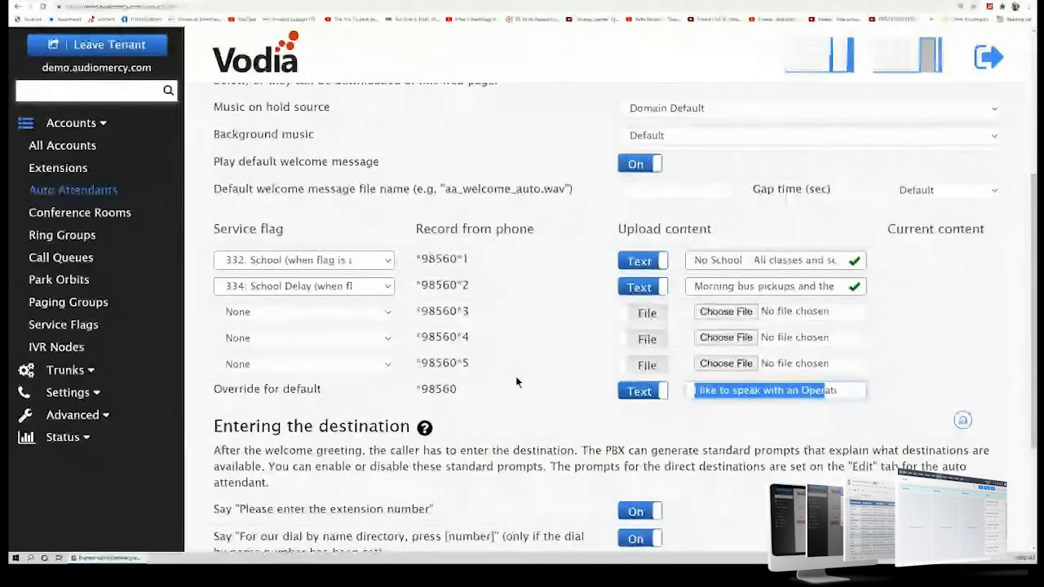
{"action": "left_click", "coordinate": [673, 416]}
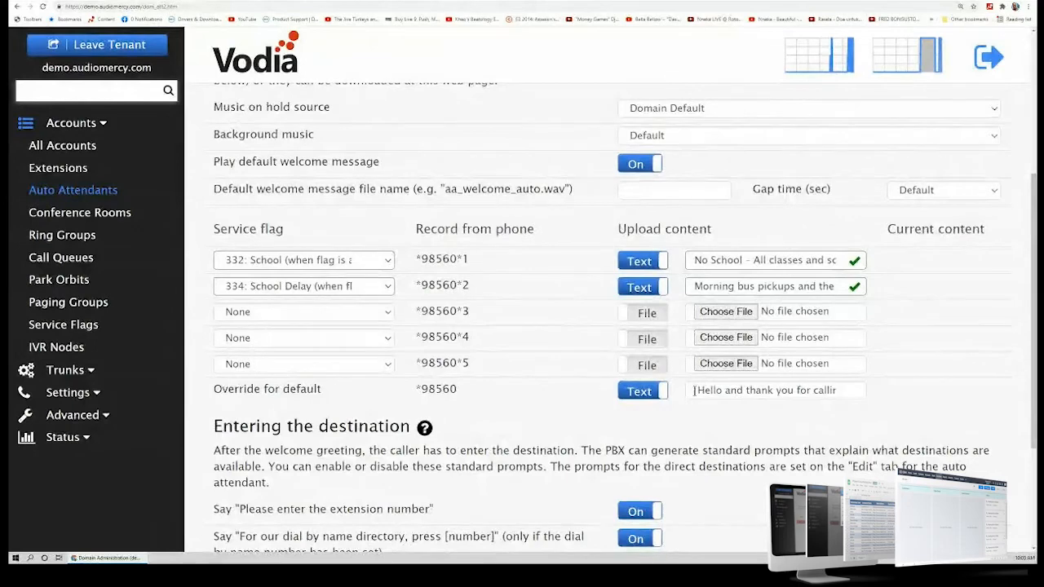
{"action": "left_click_drag", "start_coordinate": [721, 391], "coordinate": [915, 399]}
{"action": "left_click", "coordinate": [783, 413]}
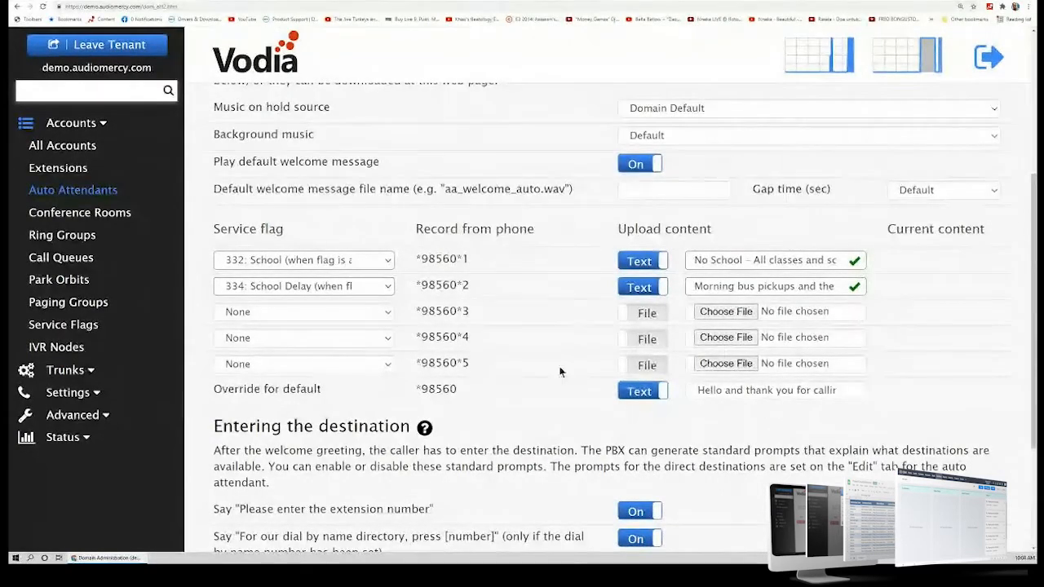
Step: Read the default override greeting text of account *98560 through to its end
{"action": "scroll", "coordinate": [560, 372], "scroll_direction": "down", "scroll_amount": 1}
{"action": "scroll", "coordinate": [559, 390], "scroll_direction": "up", "scroll_amount": 3}
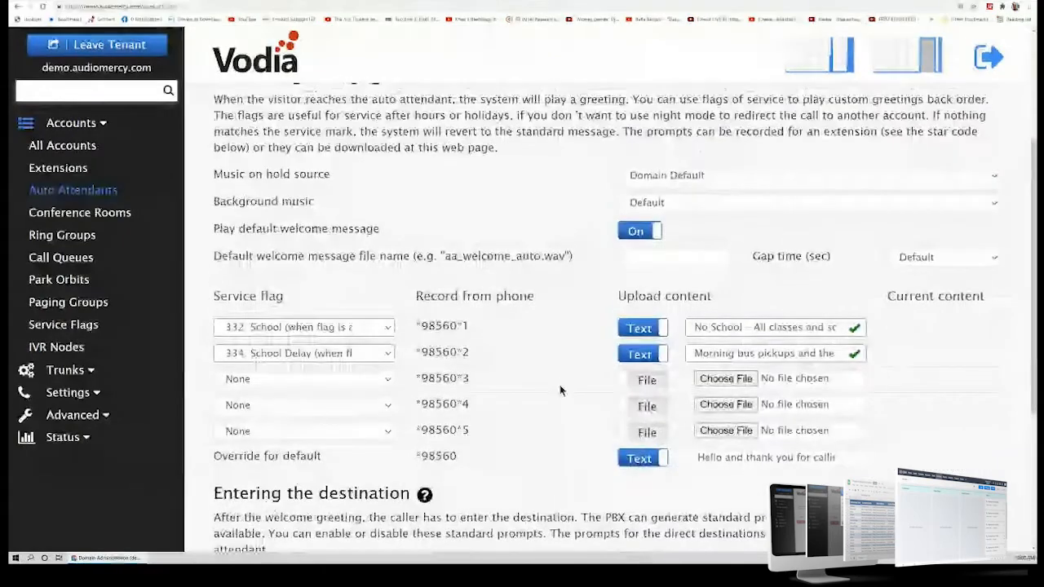
{"action": "scroll", "coordinate": [624, 395], "scroll_direction": "down", "scroll_amount": 1}
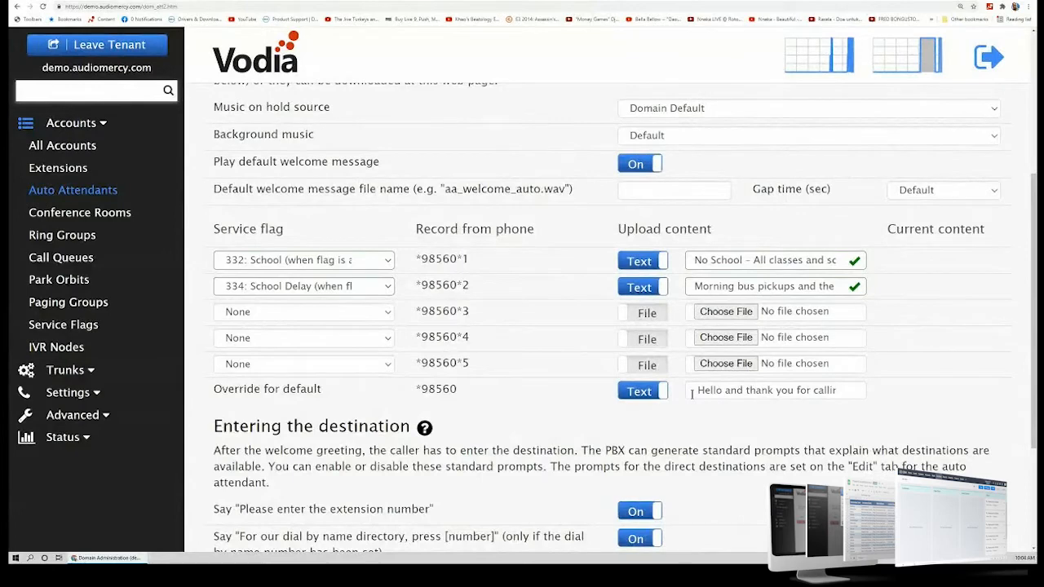
{"action": "left_click_drag", "start_coordinate": [691, 395], "coordinate": [873, 407]}
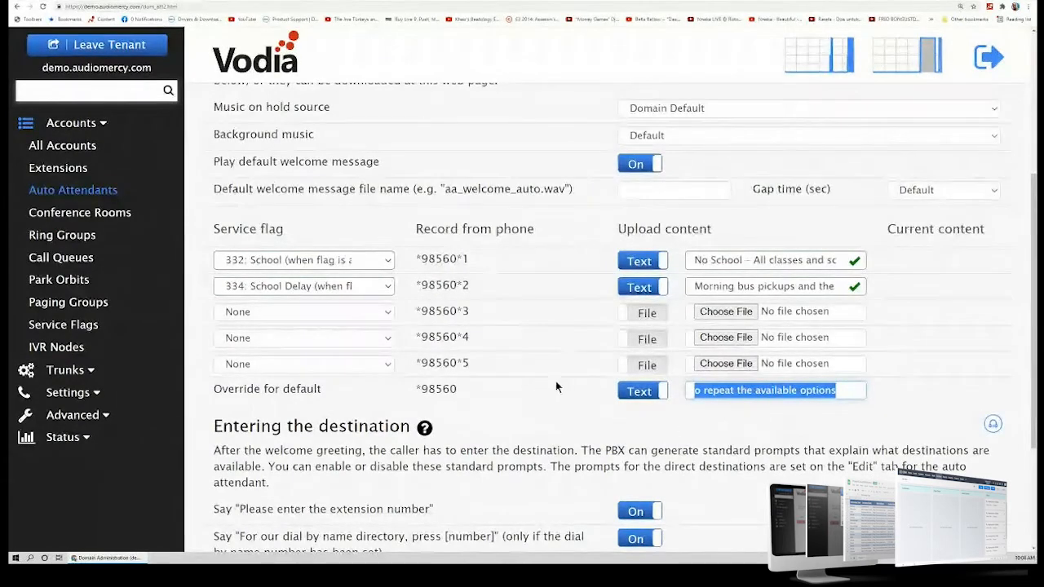
{"action": "scroll", "coordinate": [555, 387], "scroll_direction": "up", "scroll_amount": 1}
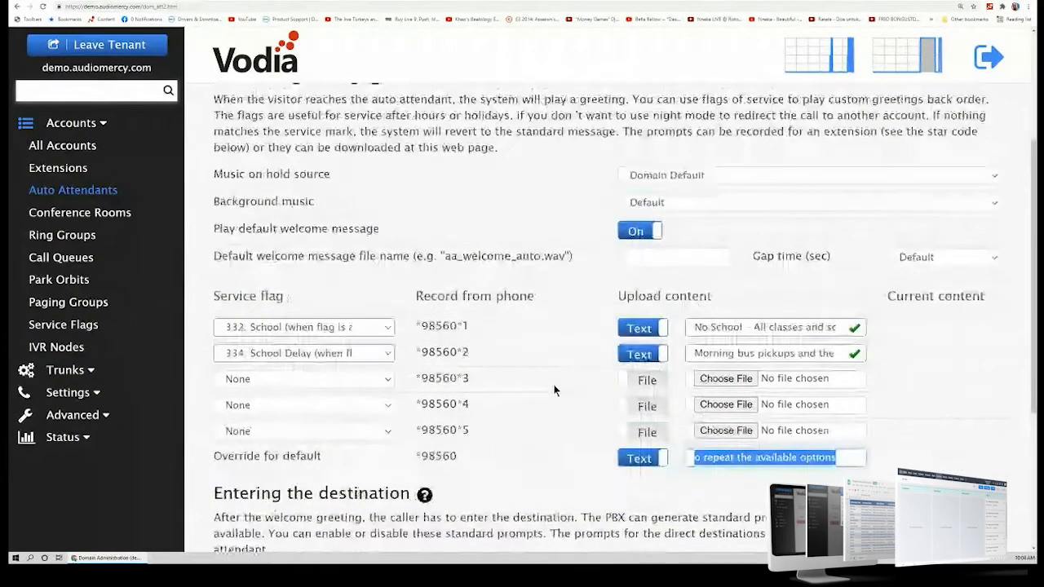
Step: Review the background music muting options and the destination prompt settings without changing them
{"action": "left_click", "coordinate": [652, 198]}
{"action": "key", "text": "Down"}
{"action": "key", "text": "Down"}
{"action": "key", "text": "Down"}
{"action": "key", "text": "Down"}
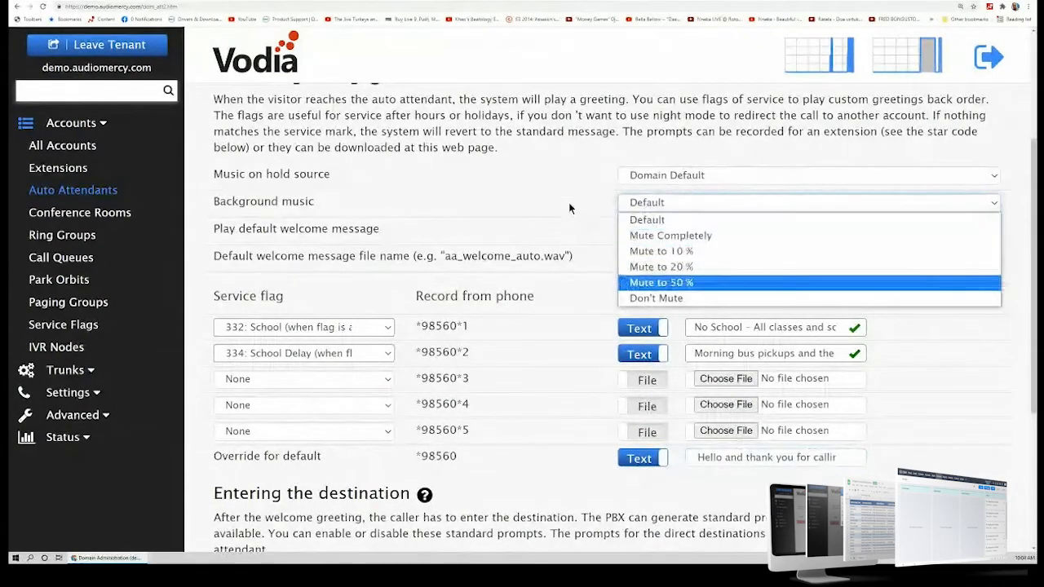
{"action": "key", "text": "Escape"}
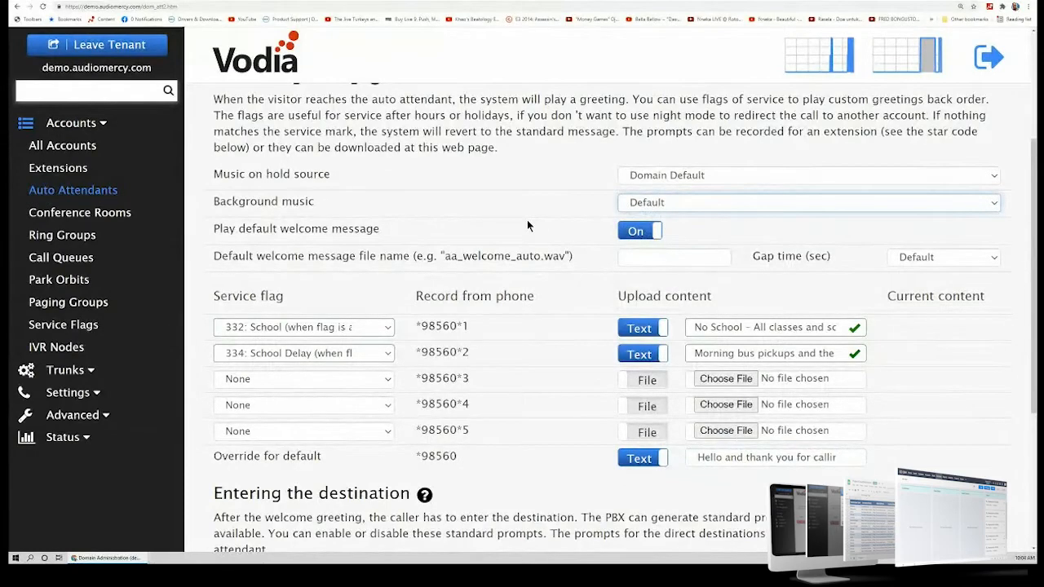
{"action": "left_click", "coordinate": [676, 203]}
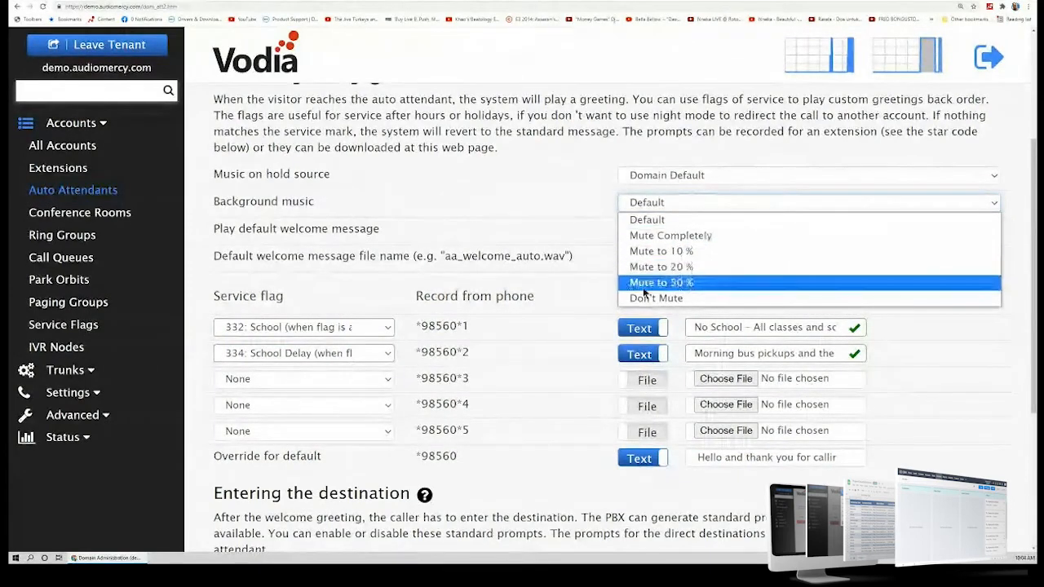
{"action": "left_click", "coordinate": [604, 234]}
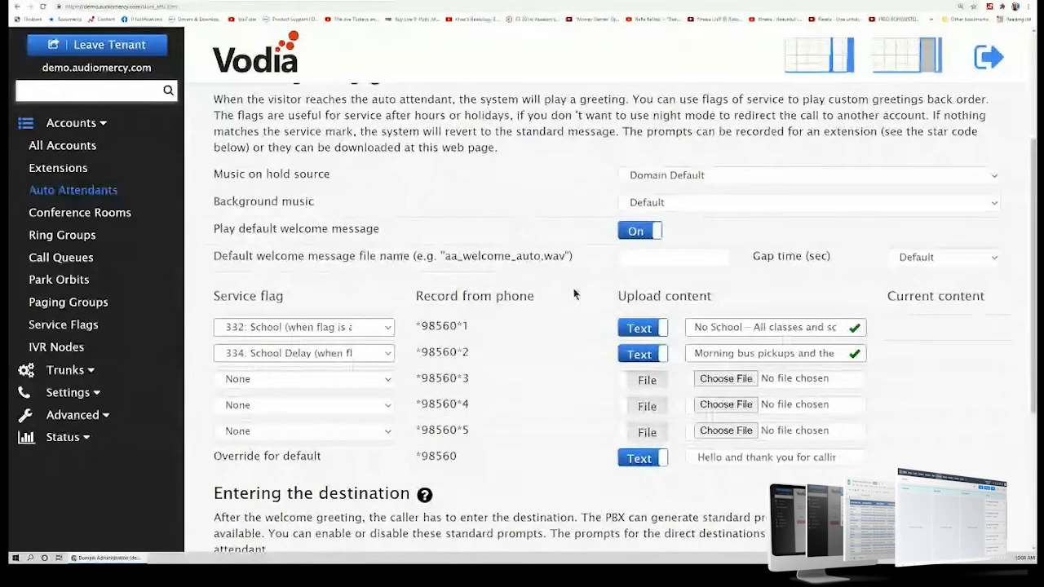
{"action": "scroll", "coordinate": [470, 369], "scroll_direction": "down", "scroll_amount": 3}
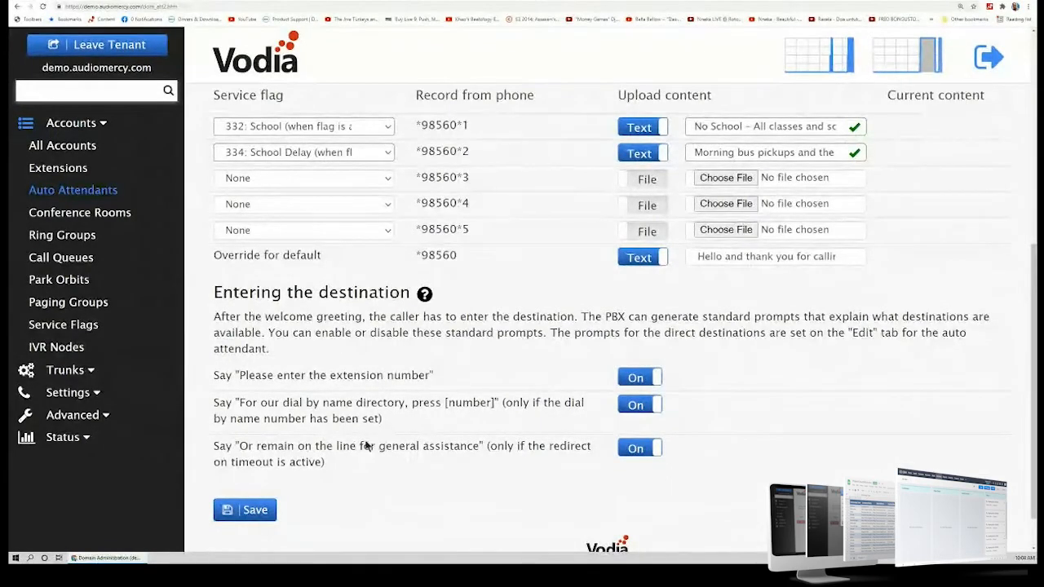
Step: Return to the English Auto Attendant's general settings and examine its outbound number (ANI)
{"action": "scroll", "coordinate": [442, 442], "scroll_direction": "up", "scroll_amount": 5}
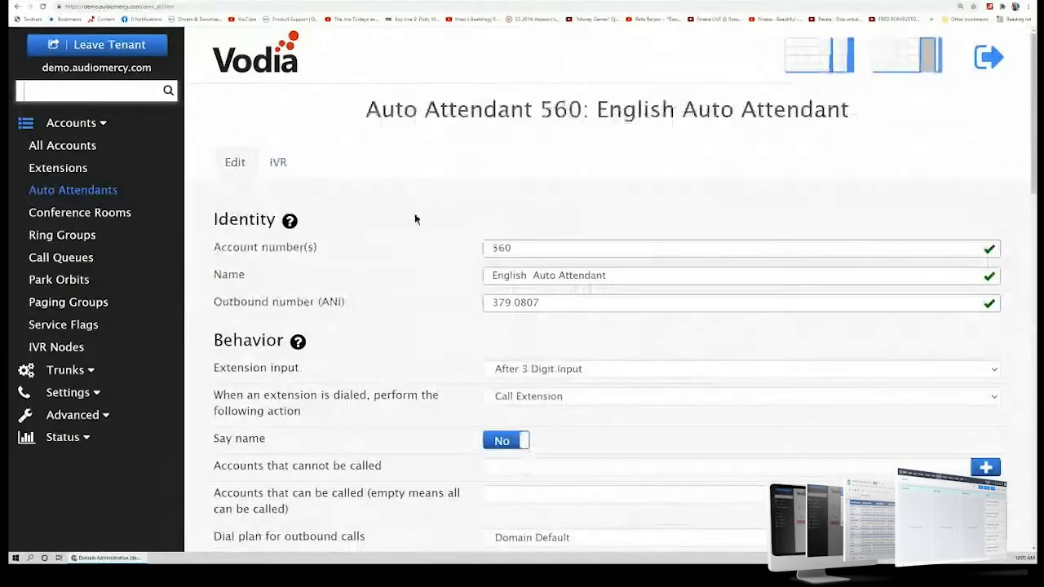
{"action": "scroll", "coordinate": [453, 277], "scroll_direction": "down", "scroll_amount": 1}
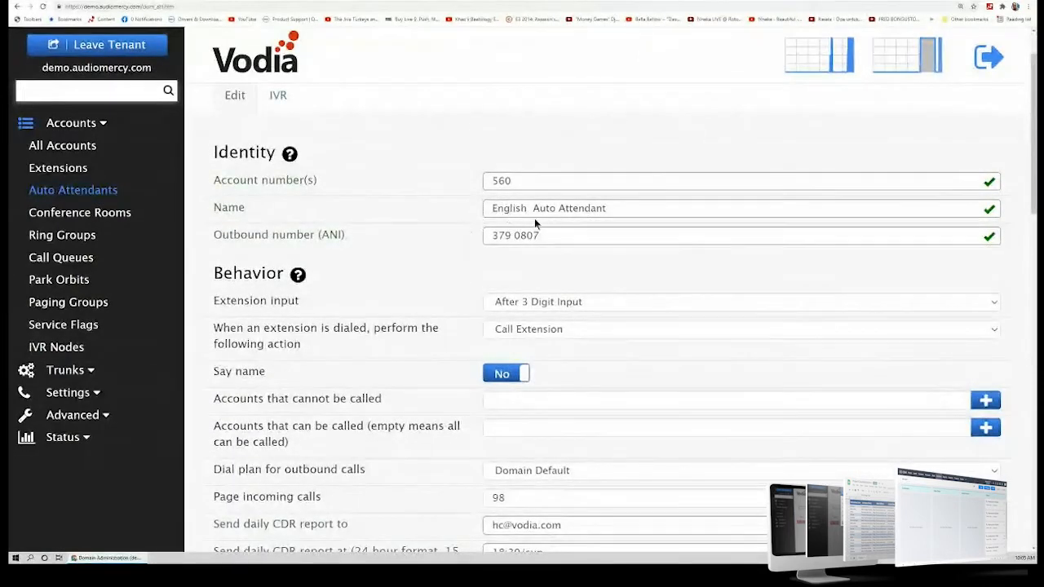
{"action": "left_click_drag", "start_coordinate": [538, 210], "coordinate": [702, 230]}
{"action": "left_click", "coordinate": [567, 235]}
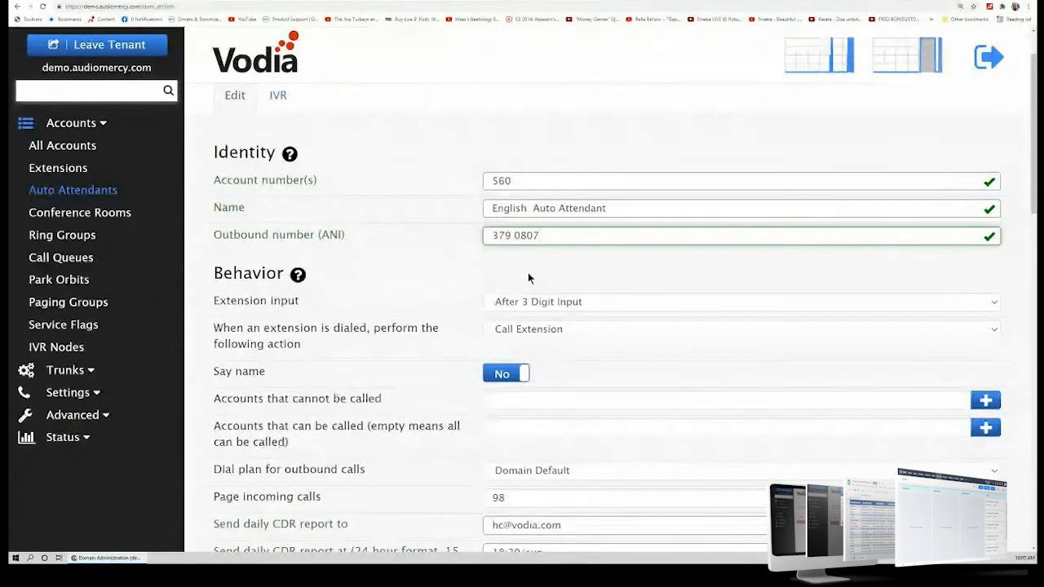
{"action": "left_click_drag", "start_coordinate": [555, 235], "coordinate": [434, 243]}
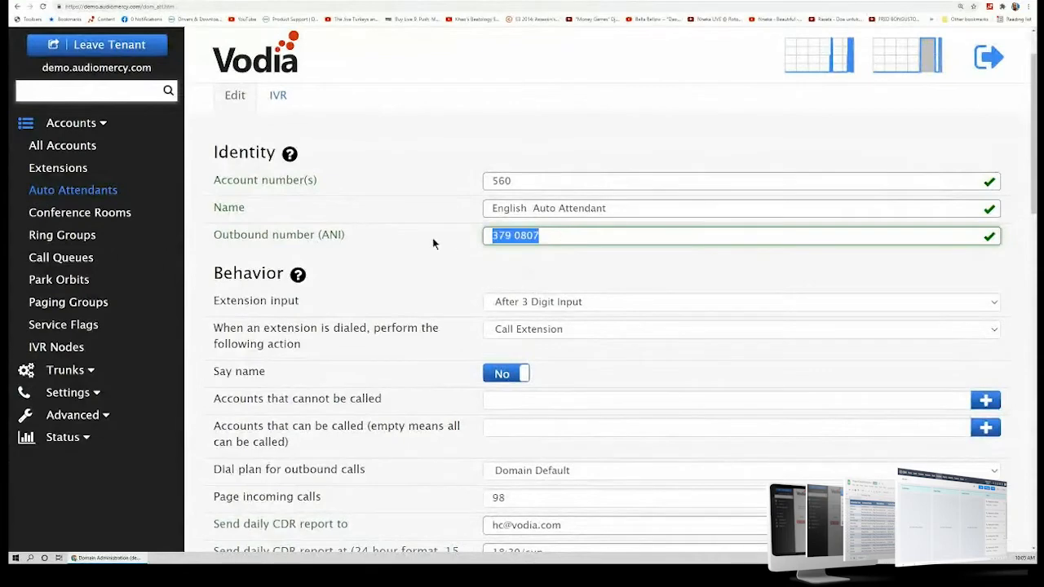
{"action": "left_click", "coordinate": [491, 235]}
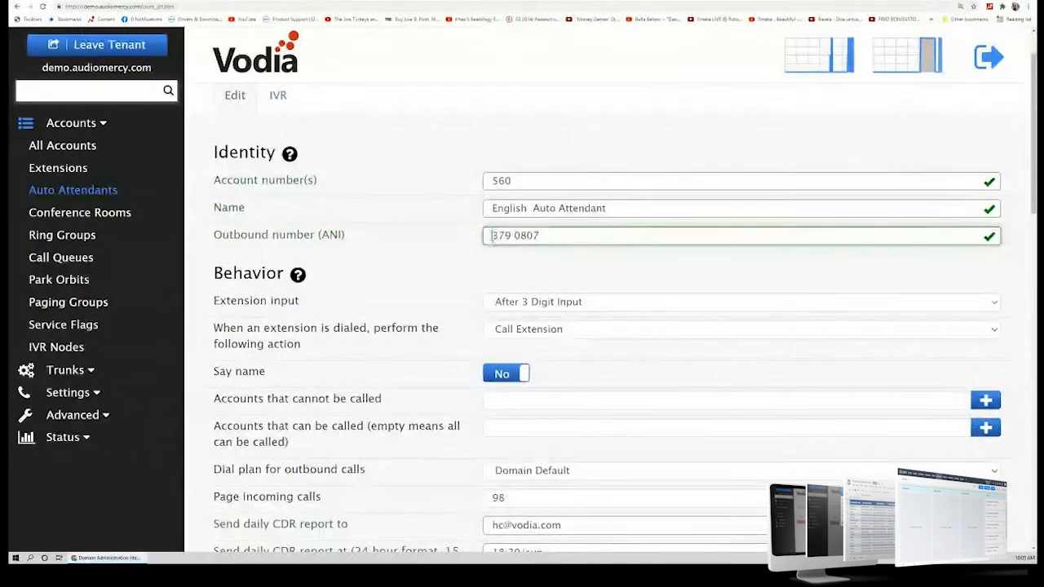
{"action": "left_click_drag", "start_coordinate": [491, 235], "coordinate": [577, 235]}
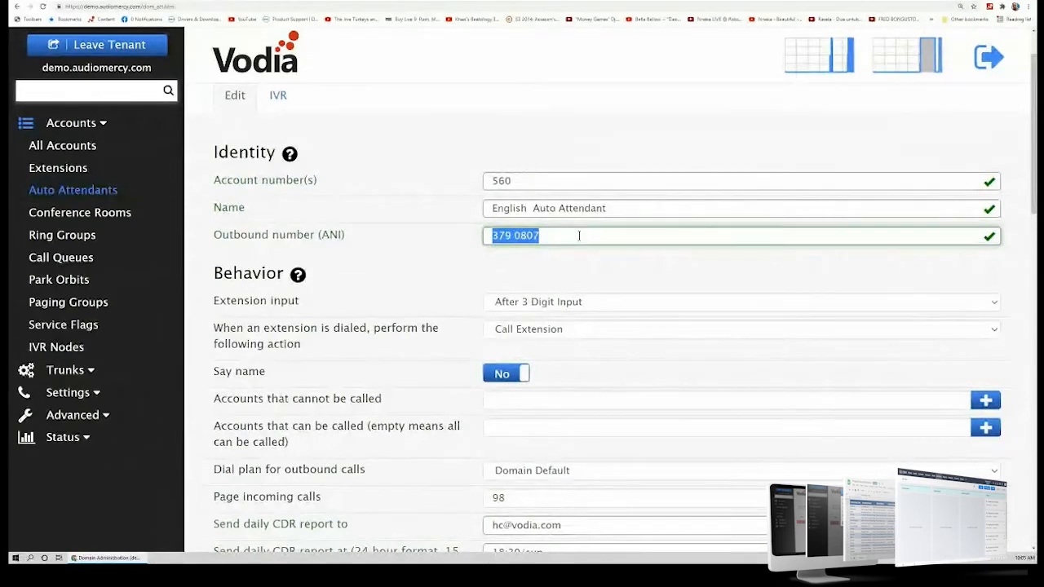
{"action": "left_click", "coordinate": [579, 235]}
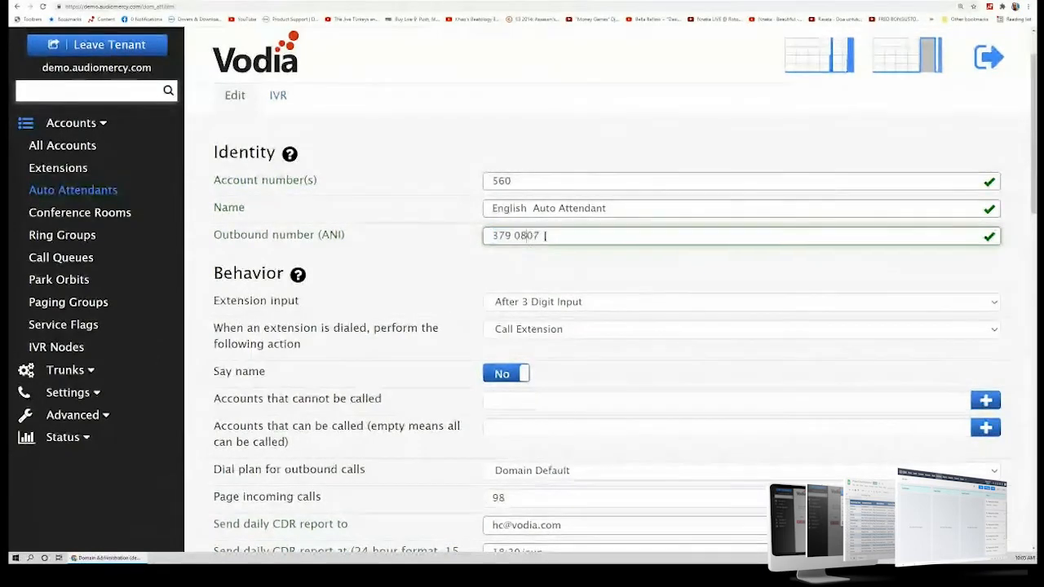
{"action": "left_click_drag", "start_coordinate": [579, 235], "coordinate": [381, 260]}
{"action": "left_click", "coordinate": [474, 284]}
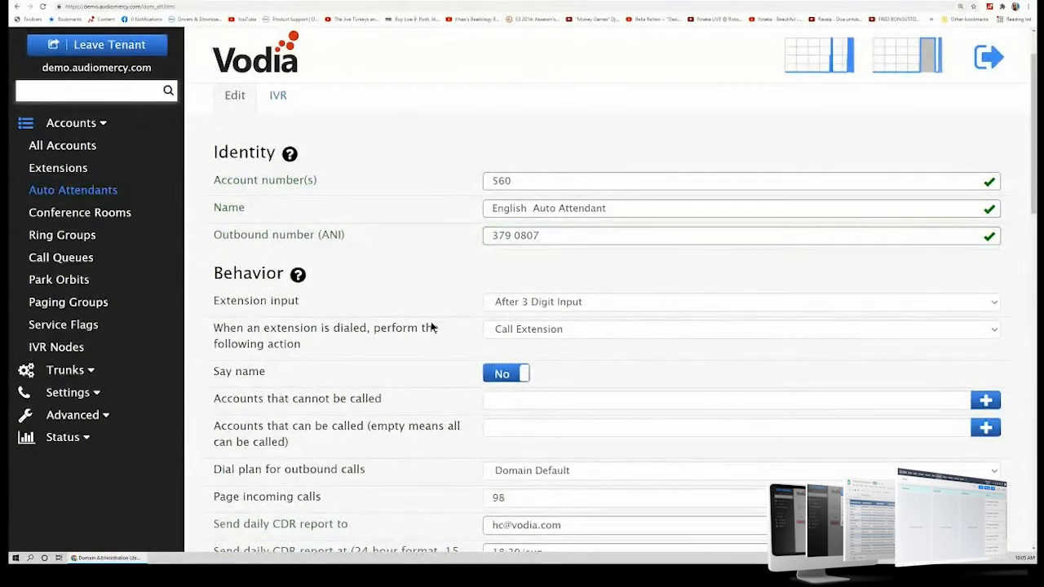
Step: Try selecting the Sales call queue and several extensions as accounts that cannot be called, and cancel the selection
{"action": "scroll", "coordinate": [429, 335], "scroll_direction": "down", "scroll_amount": 3}
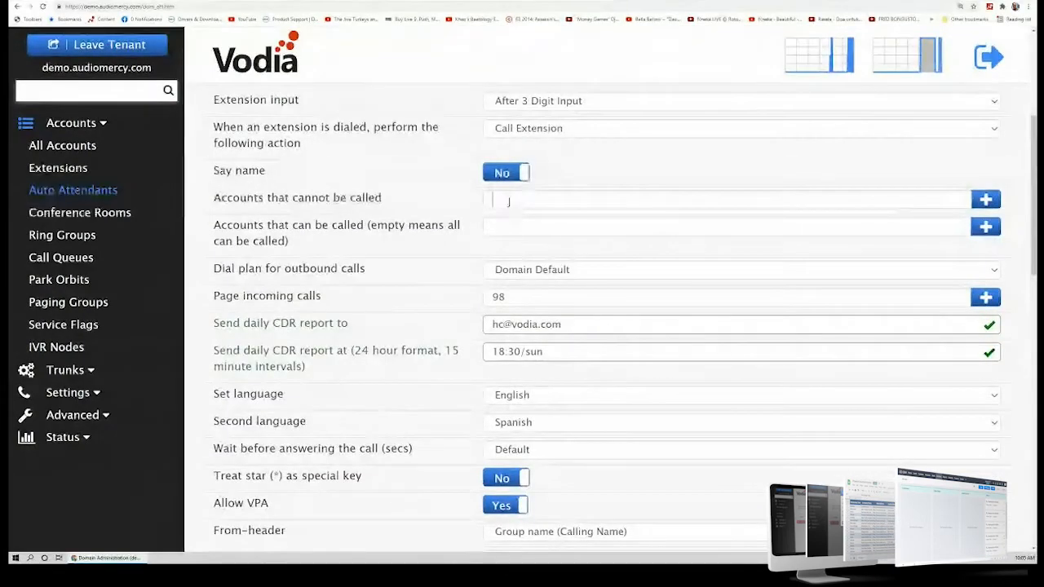
{"action": "left_click", "coordinate": [494, 199]}
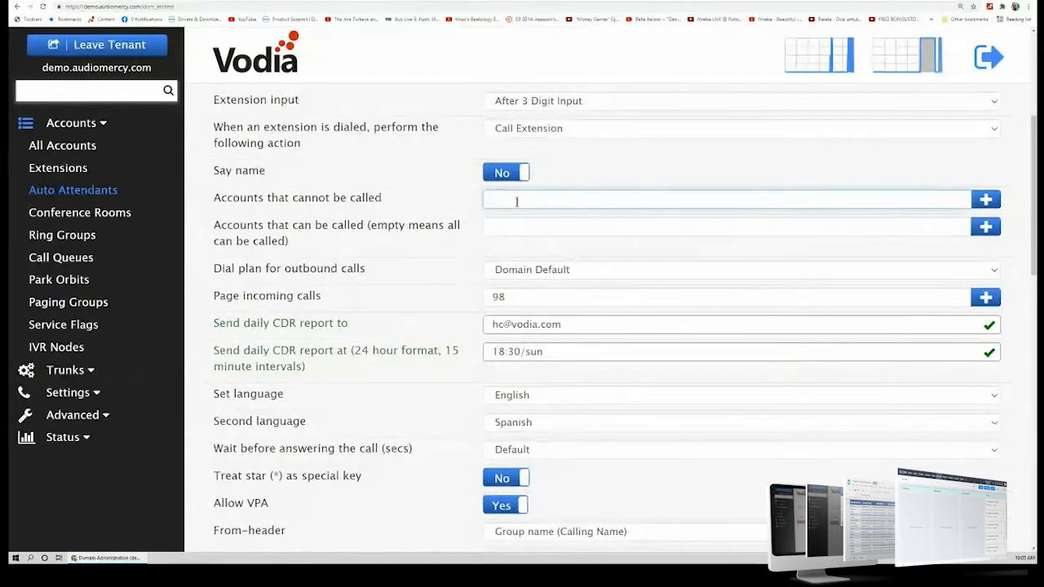
{"action": "left_click", "coordinate": [986, 199]}
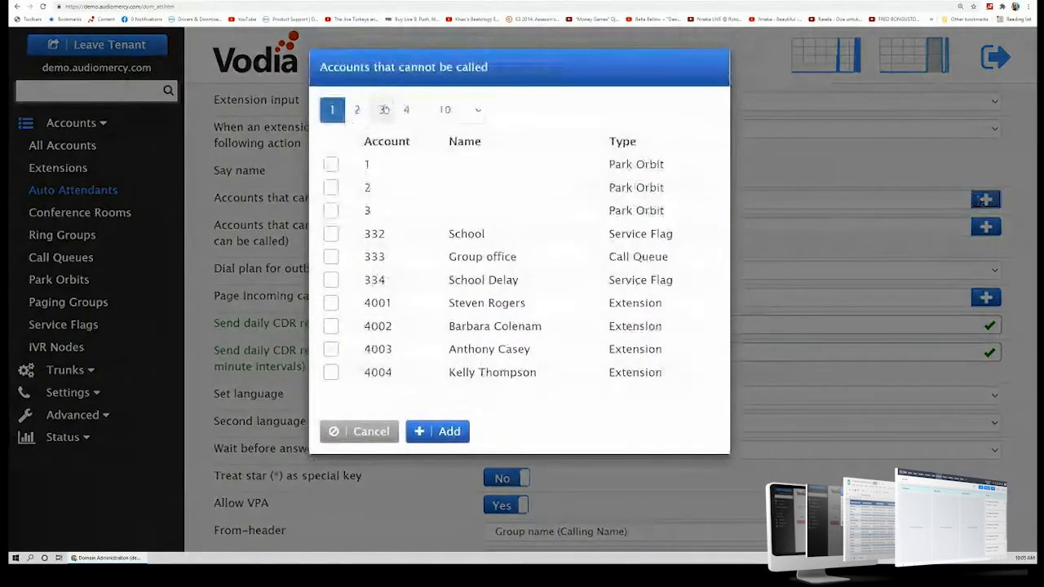
{"action": "left_click", "coordinate": [381, 109]}
{"action": "left_click", "coordinate": [331, 234]}
{"action": "left_click", "coordinate": [331, 211]}
{"action": "left_click", "coordinate": [331, 187]}
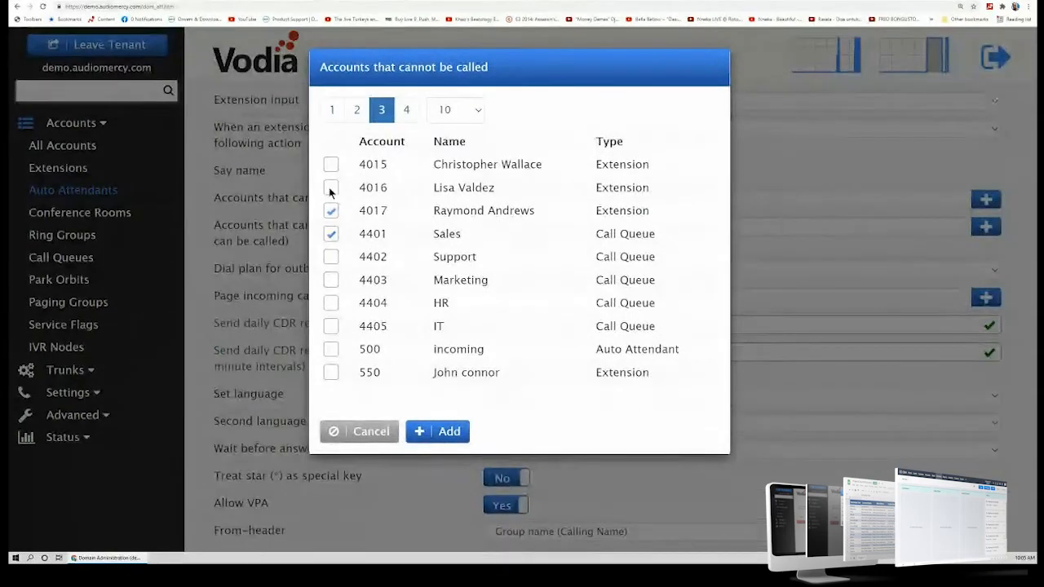
{"action": "left_click", "coordinate": [330, 164]}
{"action": "left_click", "coordinate": [367, 416]}
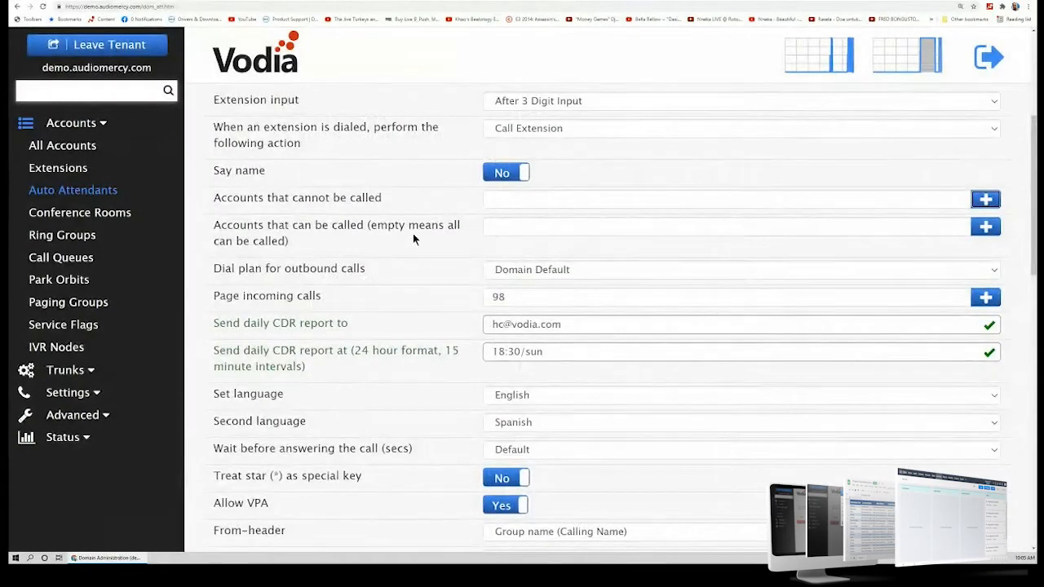
Step: Examine the accounts that can be called and the direct destinations, including the destination for user input 6
{"action": "left_click", "coordinate": [526, 228]}
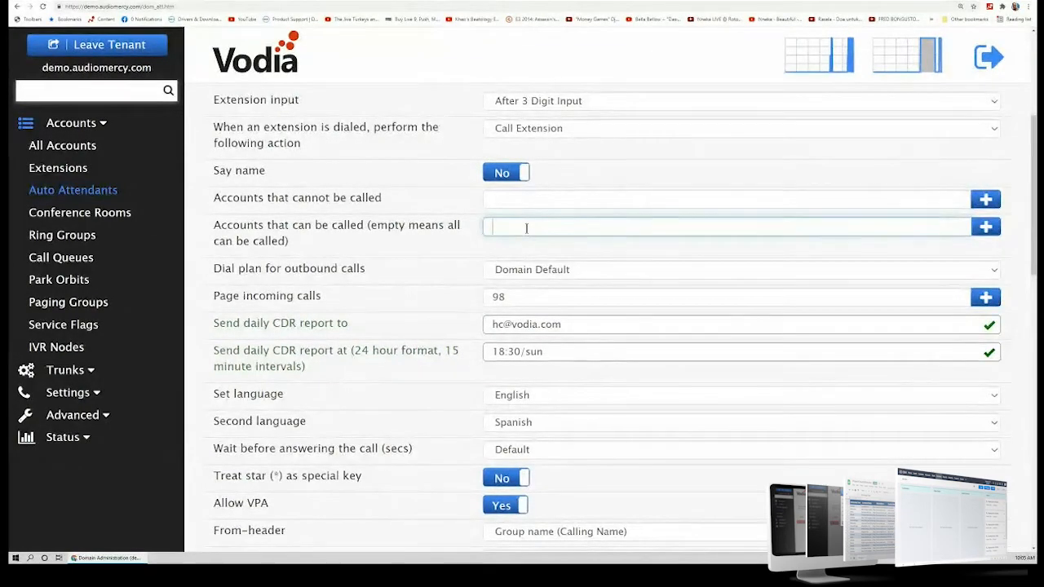
{"action": "scroll", "coordinate": [404, 257], "scroll_direction": "down", "scroll_amount": 1}
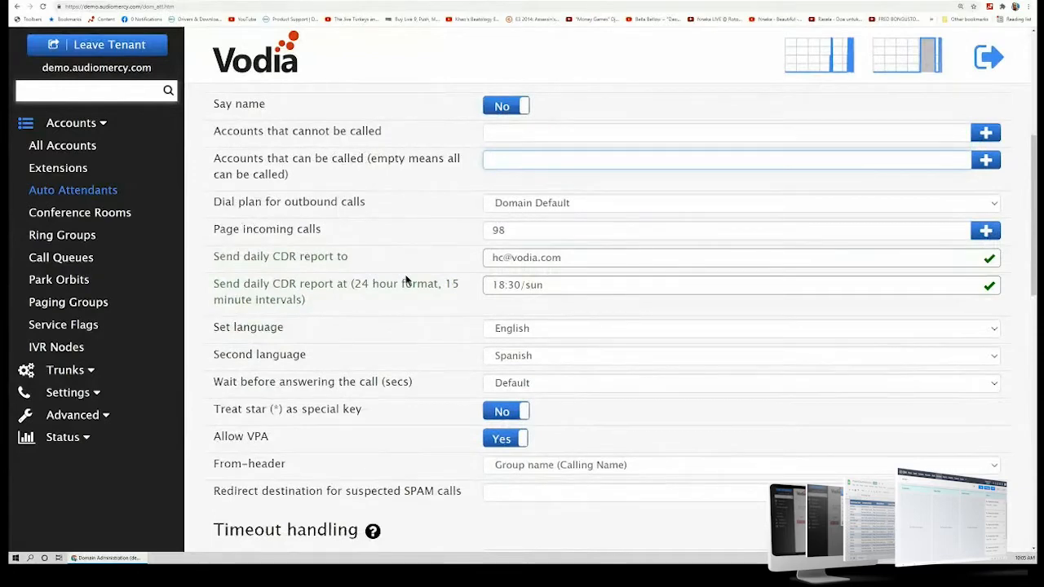
{"action": "scroll", "coordinate": [418, 279], "scroll_direction": "down", "scroll_amount": 10}
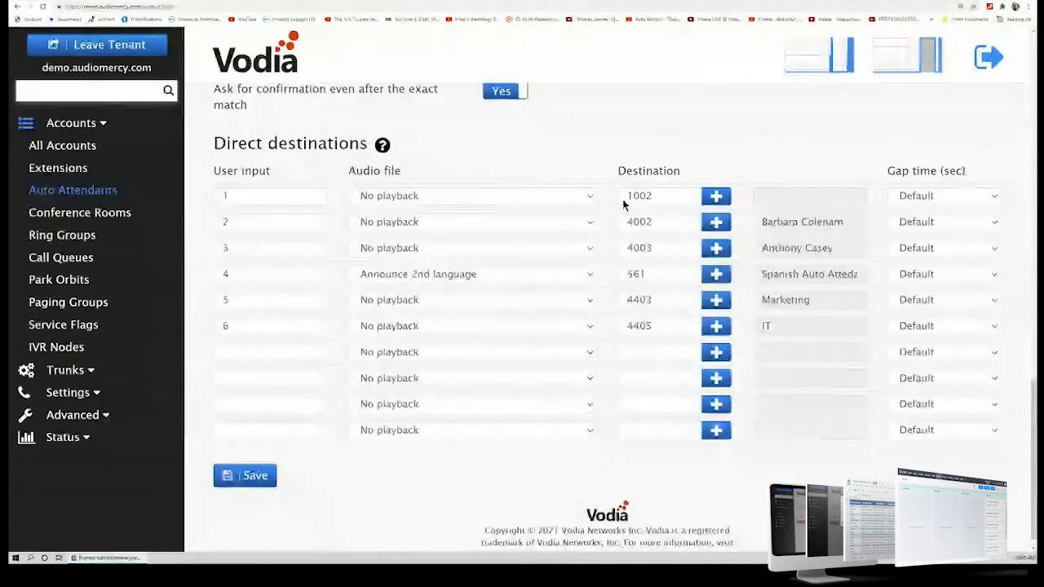
{"action": "double_click", "coordinate": [653, 326]}
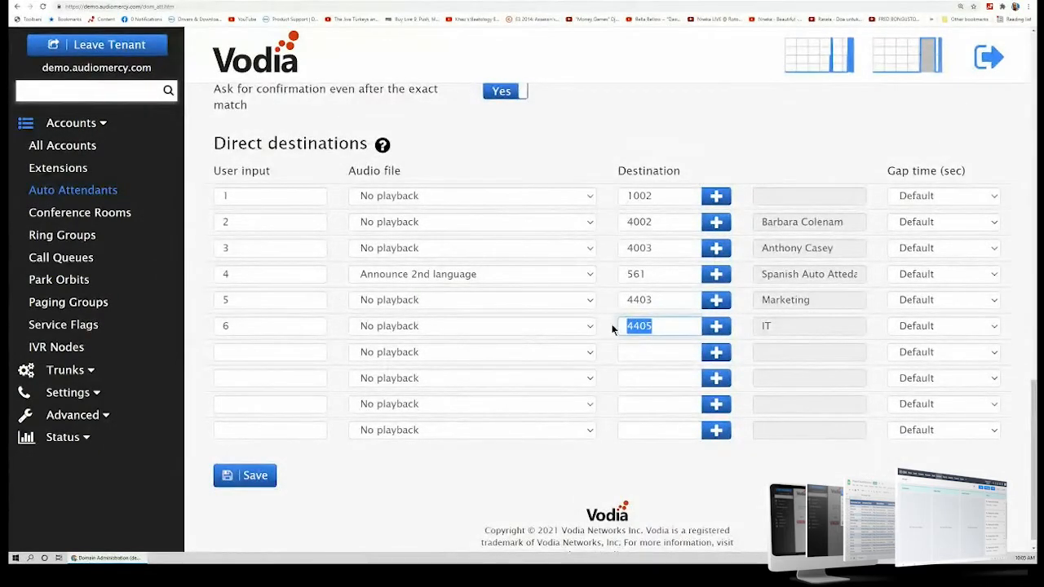
Step: Check the page incoming calls setting, open paging group 98 and examine its destination
{"action": "scroll", "coordinate": [629, 337], "scroll_direction": "up", "scroll_amount": 15}
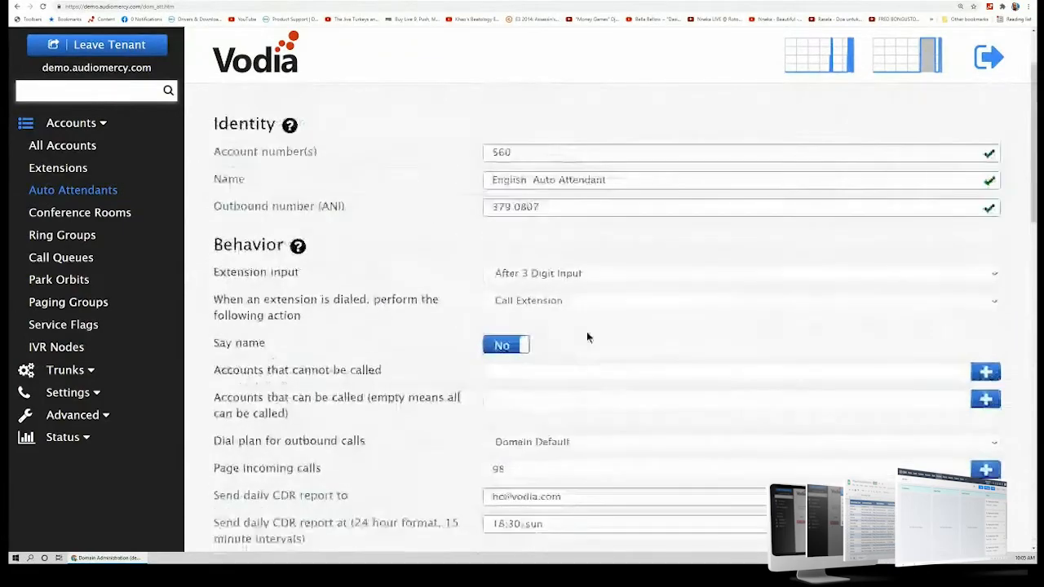
{"action": "scroll", "coordinate": [558, 323], "scroll_direction": "down", "scroll_amount": 2}
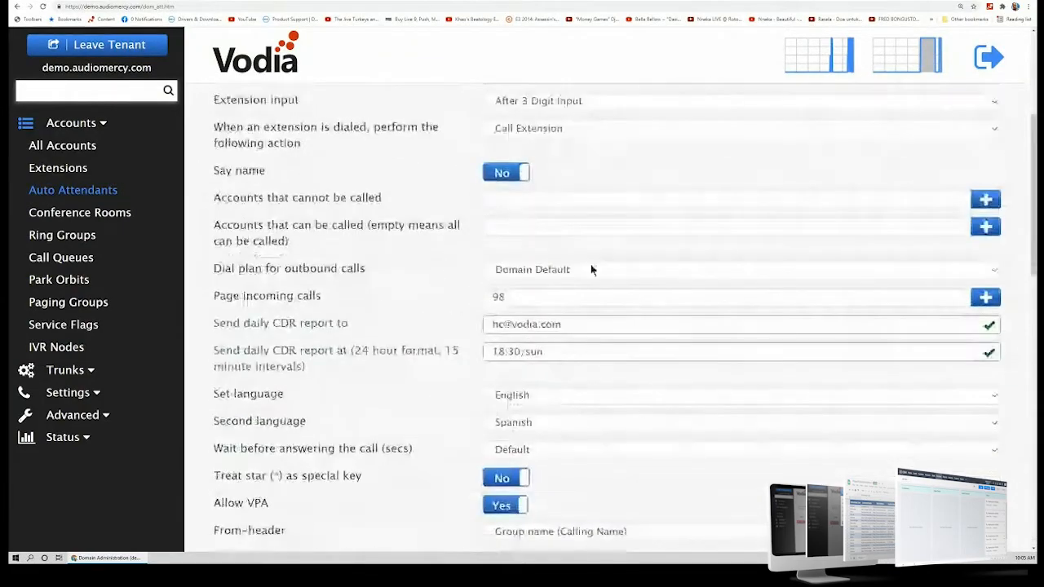
{"action": "left_click", "coordinate": [521, 299]}
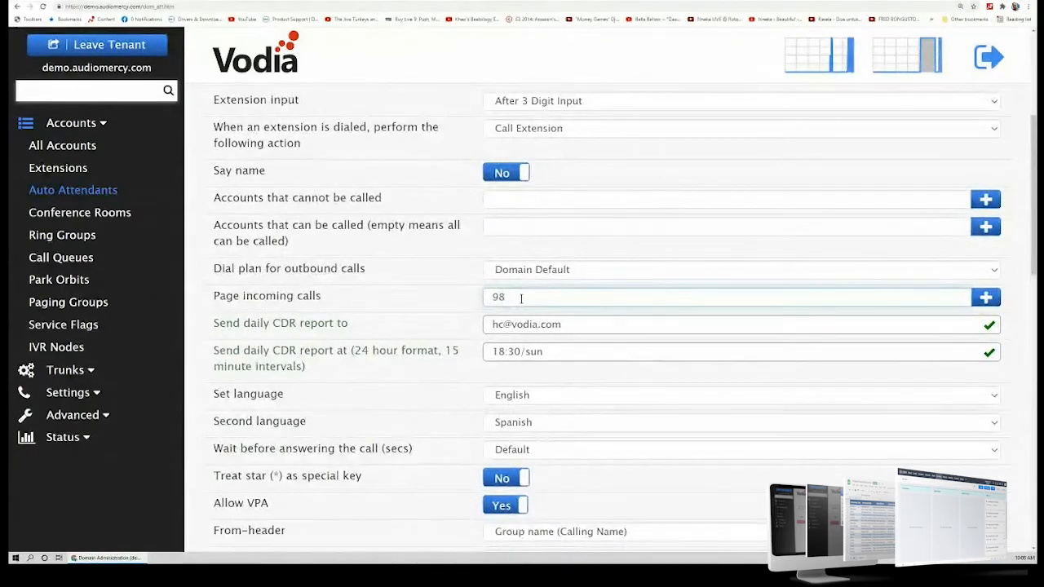
{"action": "left_click", "coordinate": [78, 302]}
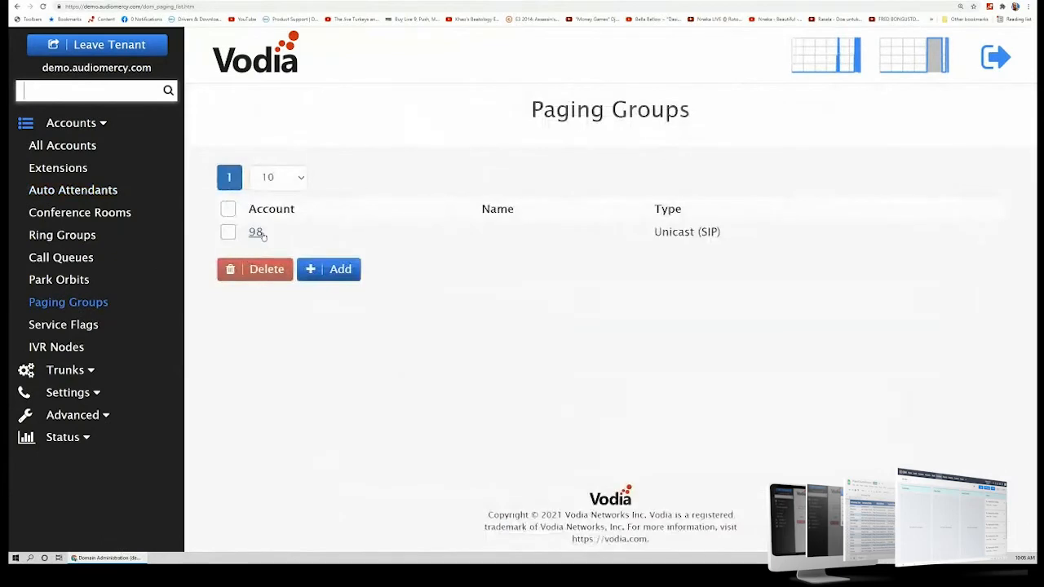
{"action": "left_click", "coordinate": [257, 233]}
{"action": "scroll", "coordinate": [397, 347], "scroll_direction": "down", "scroll_amount": 1}
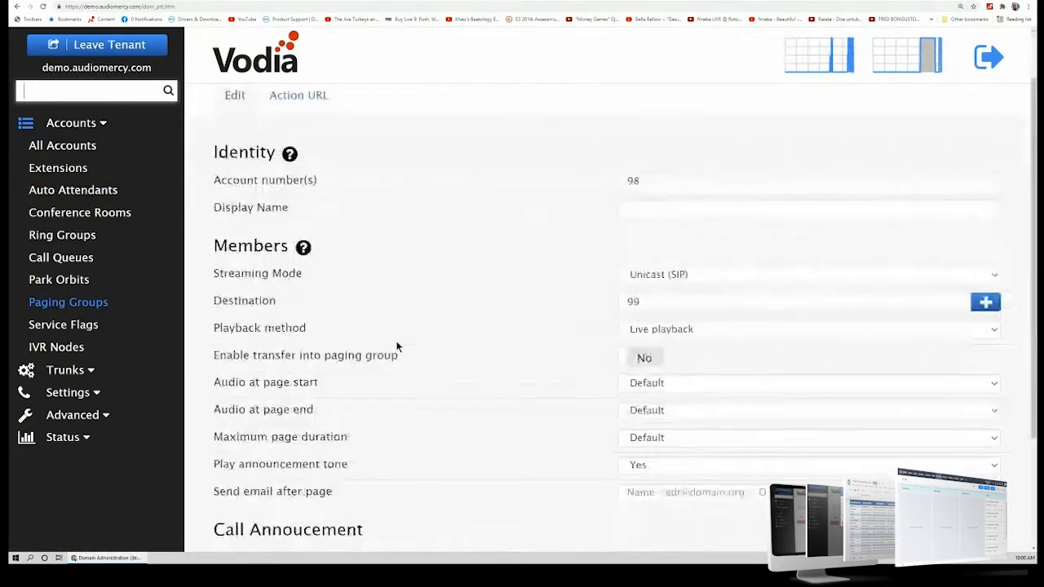
{"action": "left_click", "coordinate": [673, 304]}
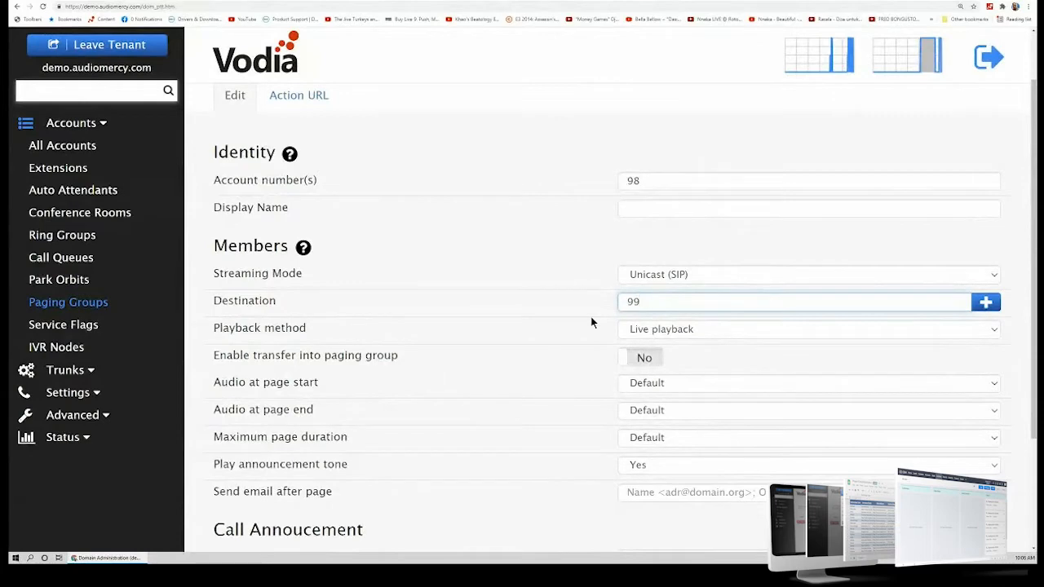
{"action": "key", "text": "ctrl+a"}
{"action": "scroll", "coordinate": [442, 347], "scroll_direction": "up", "scroll_amount": 1}
Step: Reopen the English Auto Attendant and examine its page incoming calls setting
{"action": "left_click", "coordinate": [73, 189]}
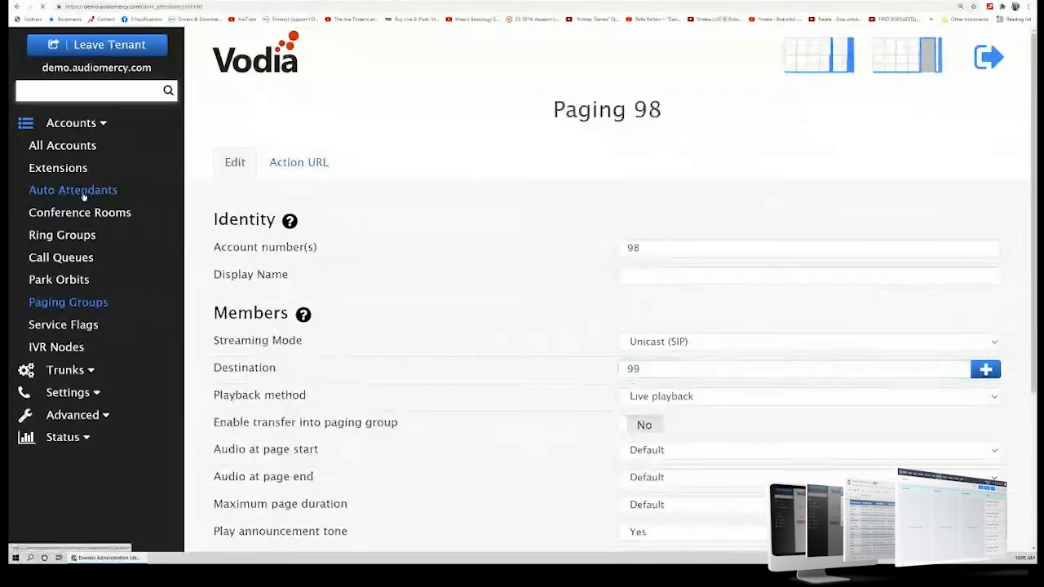
{"action": "left_click", "coordinate": [259, 255]}
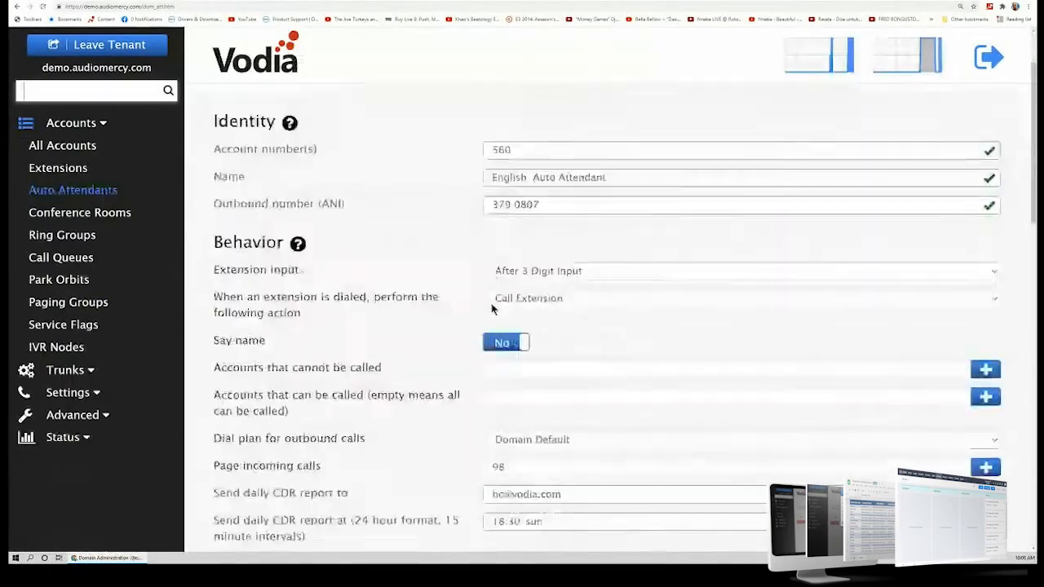
{"action": "scroll", "coordinate": [469, 316], "scroll_direction": "down", "scroll_amount": 2}
{"action": "scroll", "coordinate": [469, 317], "scroll_direction": "down", "scroll_amount": 1}
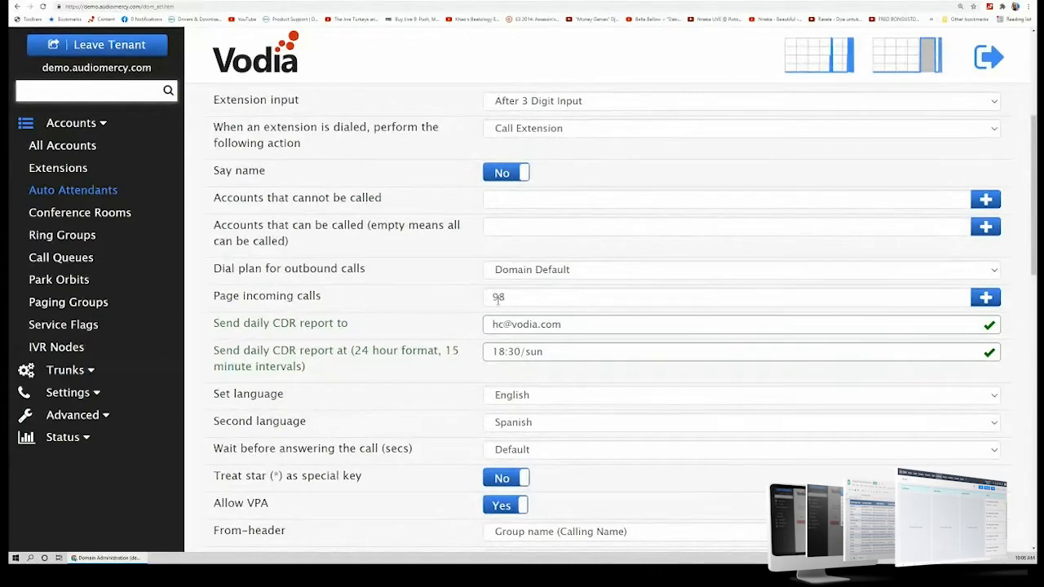
Step: Change the daily CDR report schedule of the English Auto Attendant to 18:30/fri and save the setting
{"action": "scroll", "coordinate": [499, 298], "scroll_direction": "down", "scroll_amount": 1}
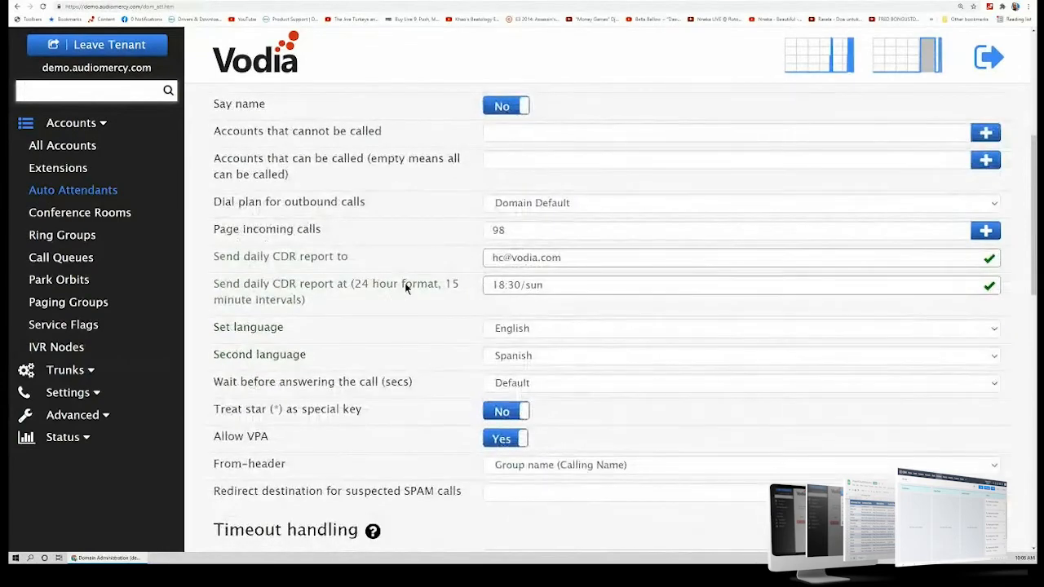
{"action": "left_click_drag", "start_coordinate": [602, 257], "coordinate": [434, 257]}
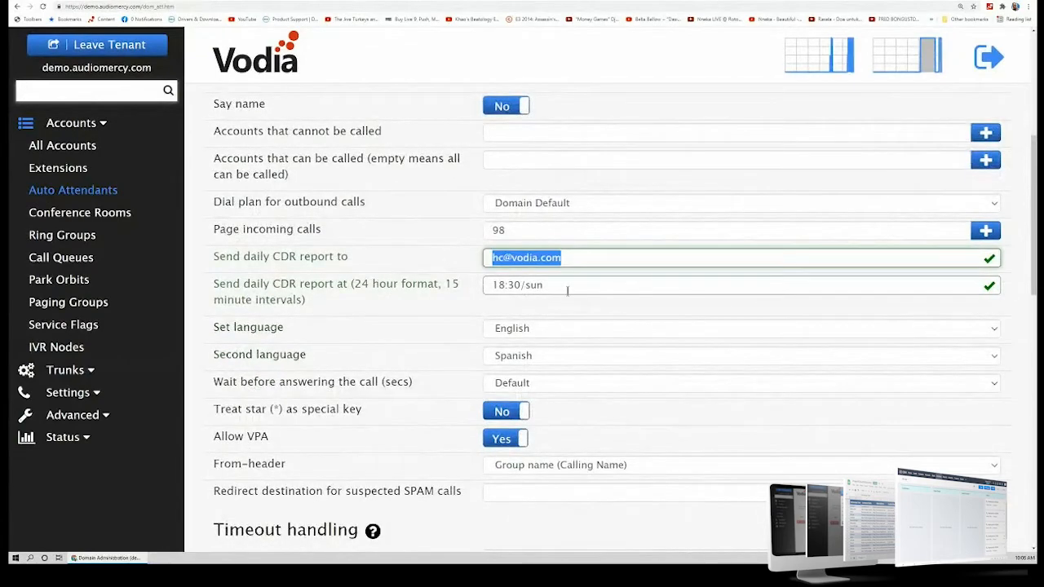
{"action": "left_click_drag", "start_coordinate": [568, 292], "coordinate": [363, 272]}
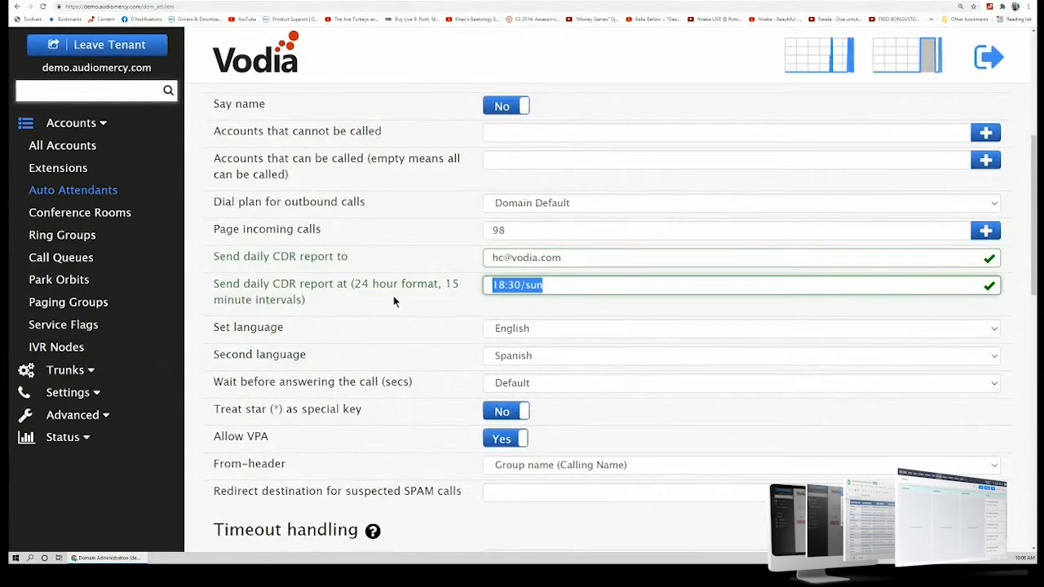
{"action": "left_click", "coordinate": [546, 286]}
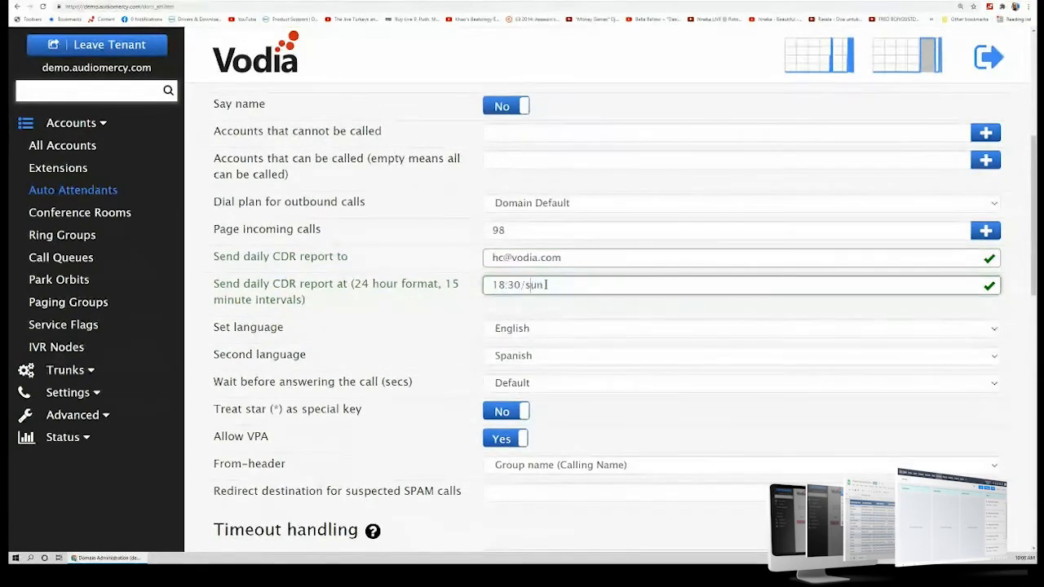
{"action": "left_click_drag", "start_coordinate": [544, 286], "coordinate": [528, 288]}
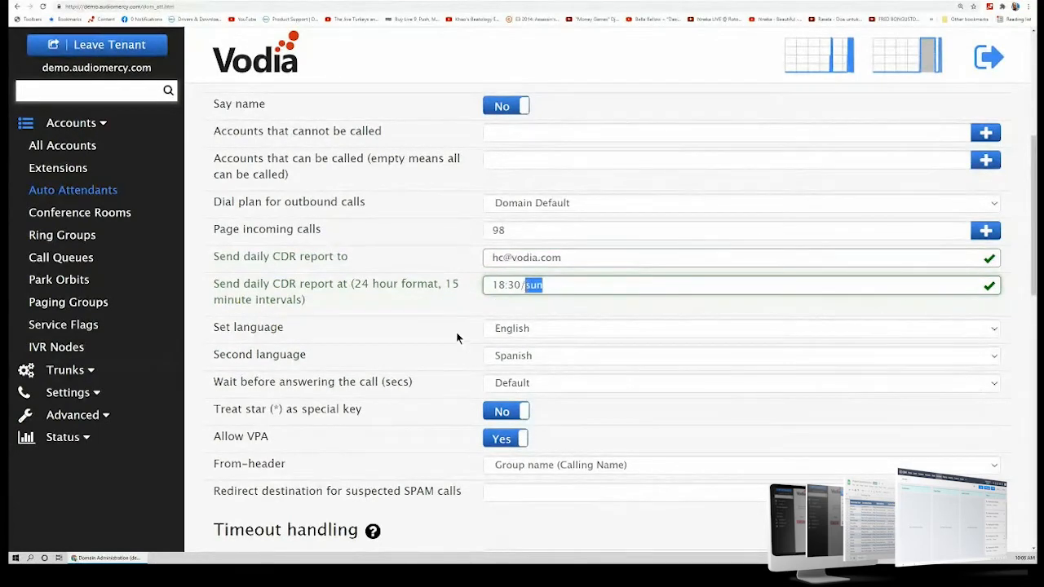
{"action": "key", "text": "BackSpace"}
{"action": "type", "text": "fri"}
{"action": "key", "text": "Return"}
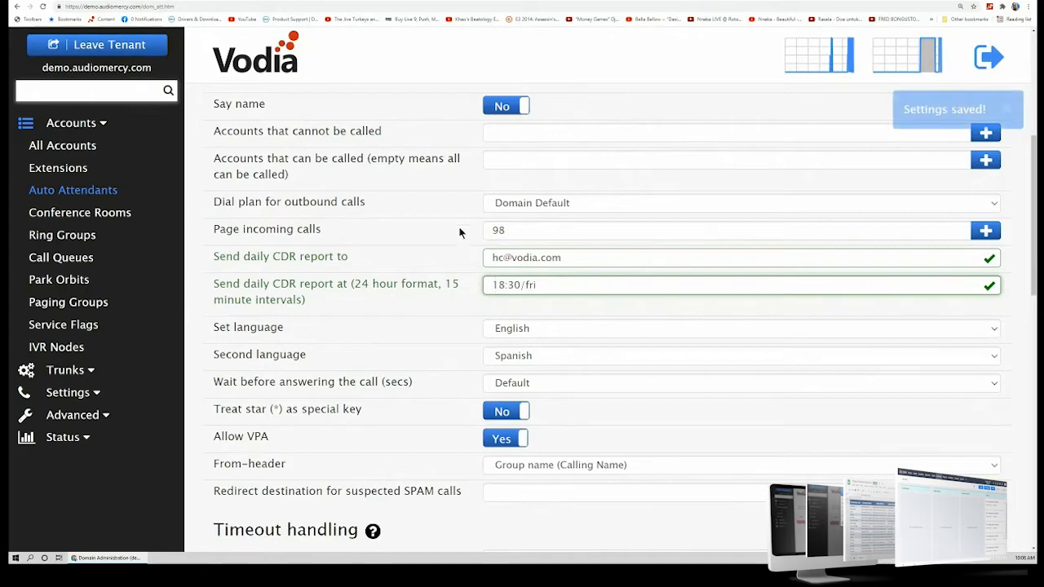
Step: Examine the second language setting and the direct destination for user input 4 that announces the second language
{"action": "scroll", "coordinate": [455, 284], "scroll_direction": "down", "scroll_amount": 1}
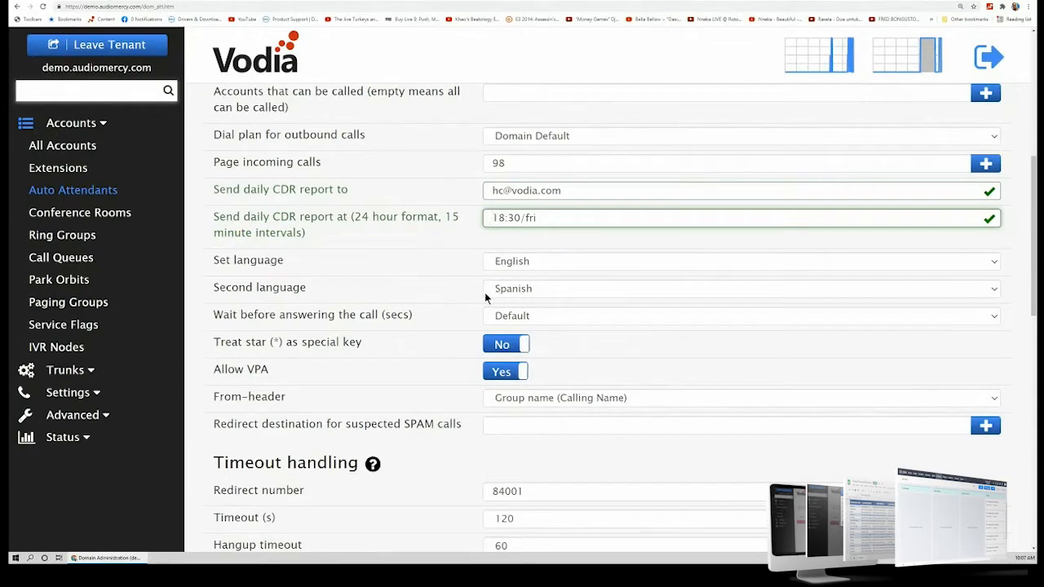
{"action": "scroll", "coordinate": [443, 286], "scroll_direction": "down", "scroll_amount": 8}
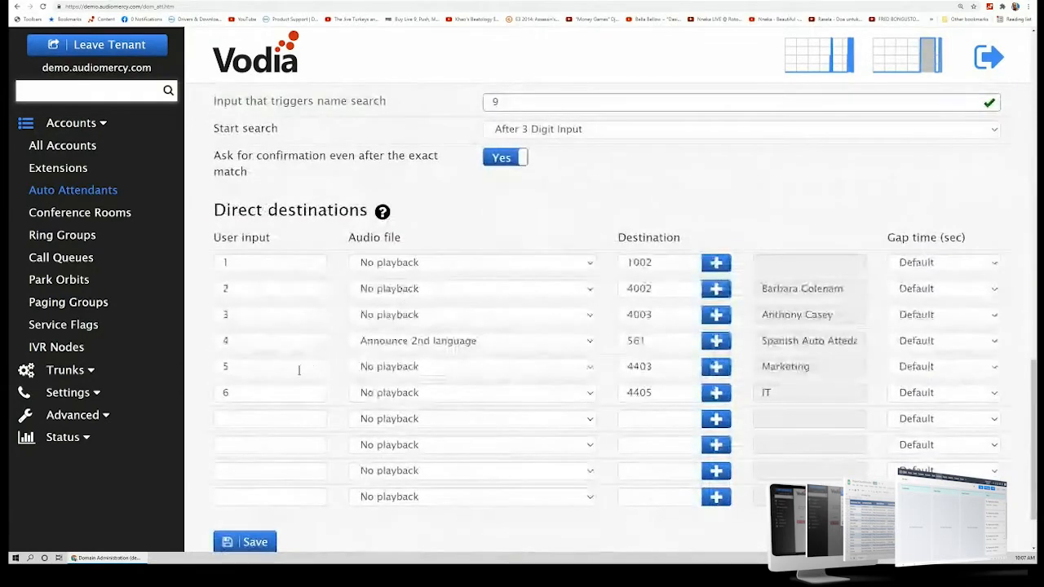
{"action": "left_click_drag", "start_coordinate": [266, 343], "coordinate": [186, 338]}
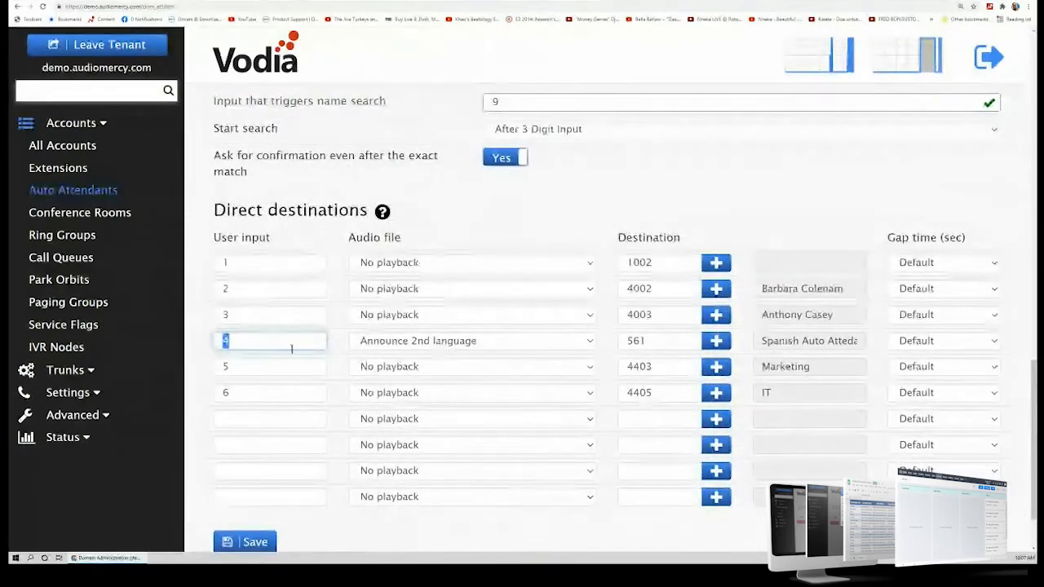
{"action": "left_click", "coordinate": [661, 345]}
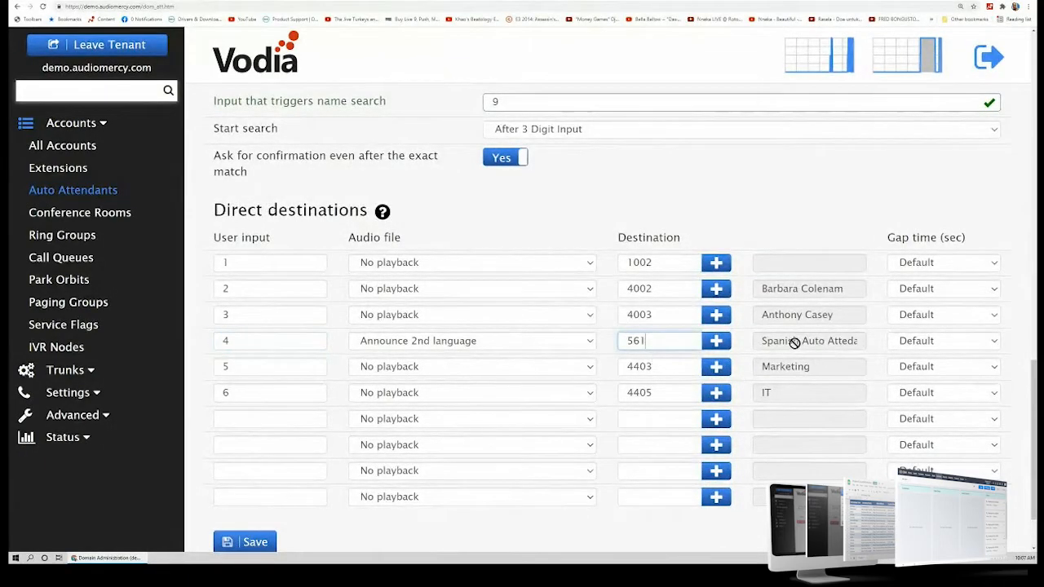
{"action": "scroll", "coordinate": [560, 366], "scroll_direction": "up", "scroll_amount": 7}
{"action": "scroll", "coordinate": [558, 367], "scroll_direction": "up", "scroll_amount": 1}
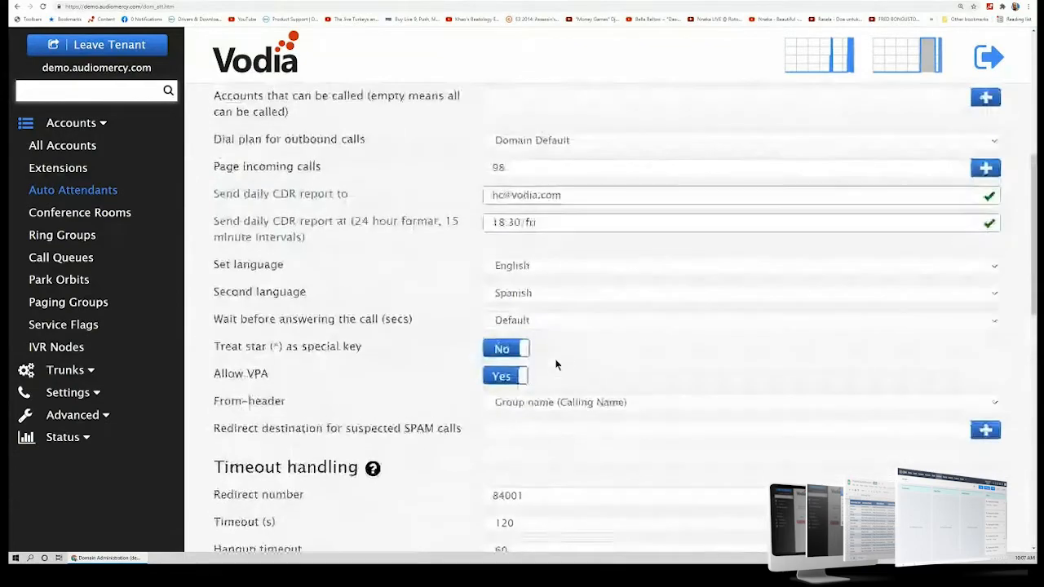
Step: Review the timeout redirect number and set the timeout to 60 seconds under timeout handling
{"action": "scroll", "coordinate": [461, 281], "scroll_direction": "down", "scroll_amount": 2}
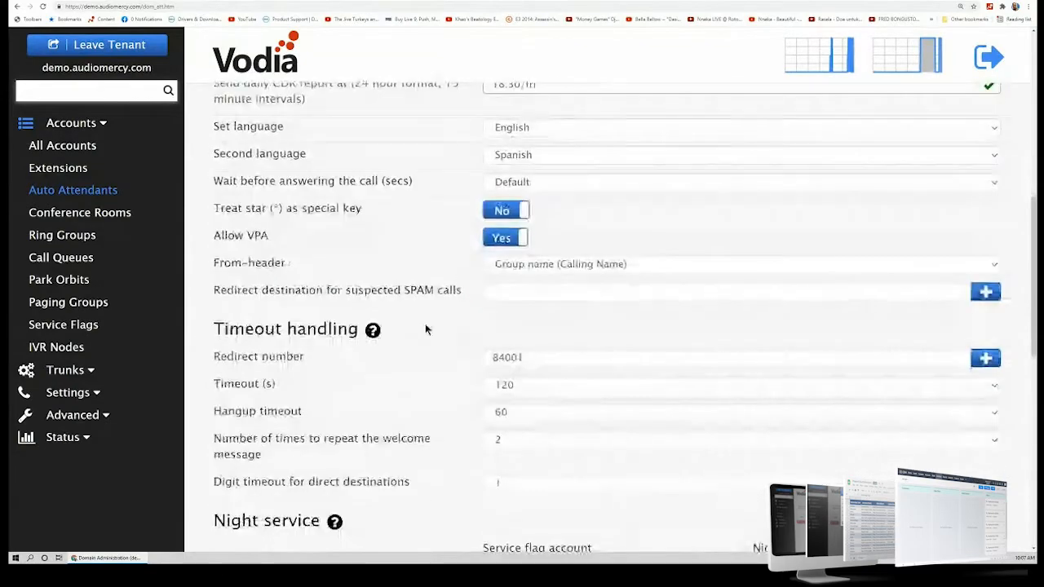
{"action": "scroll", "coordinate": [422, 333], "scroll_direction": "down", "scroll_amount": 2}
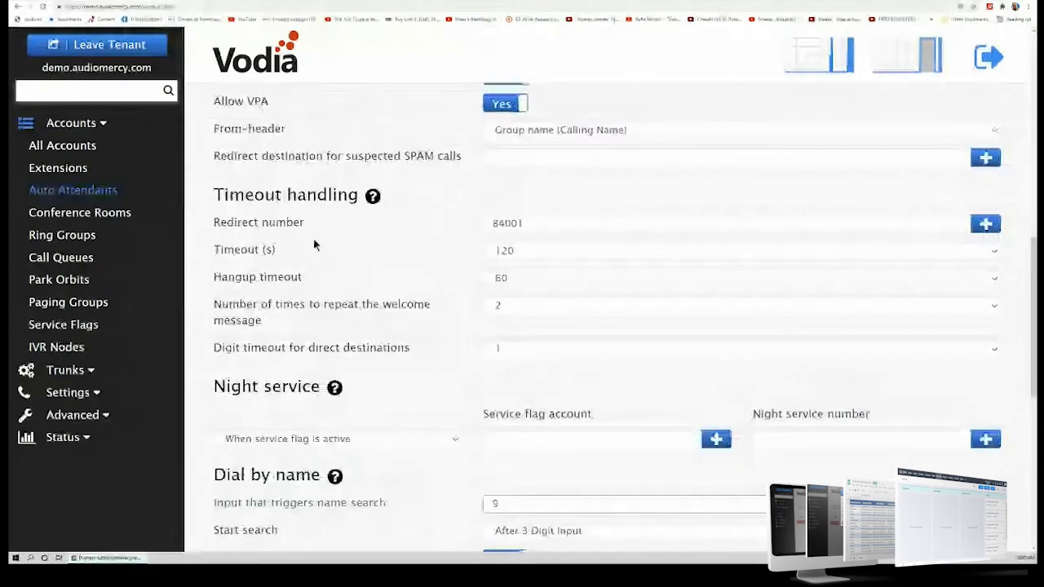
{"action": "left_click", "coordinate": [571, 222]}
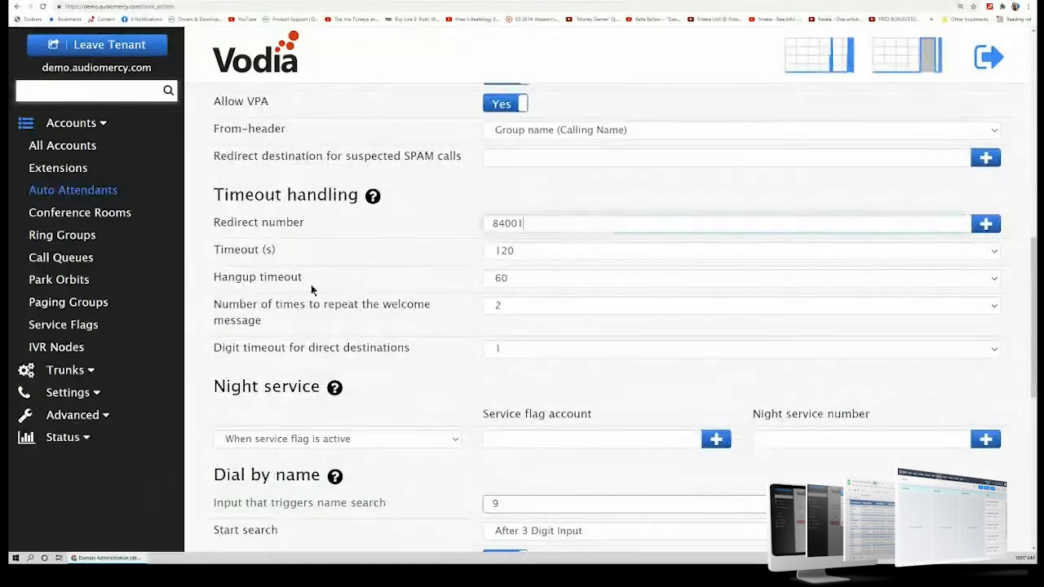
{"action": "left_click", "coordinate": [525, 252]}
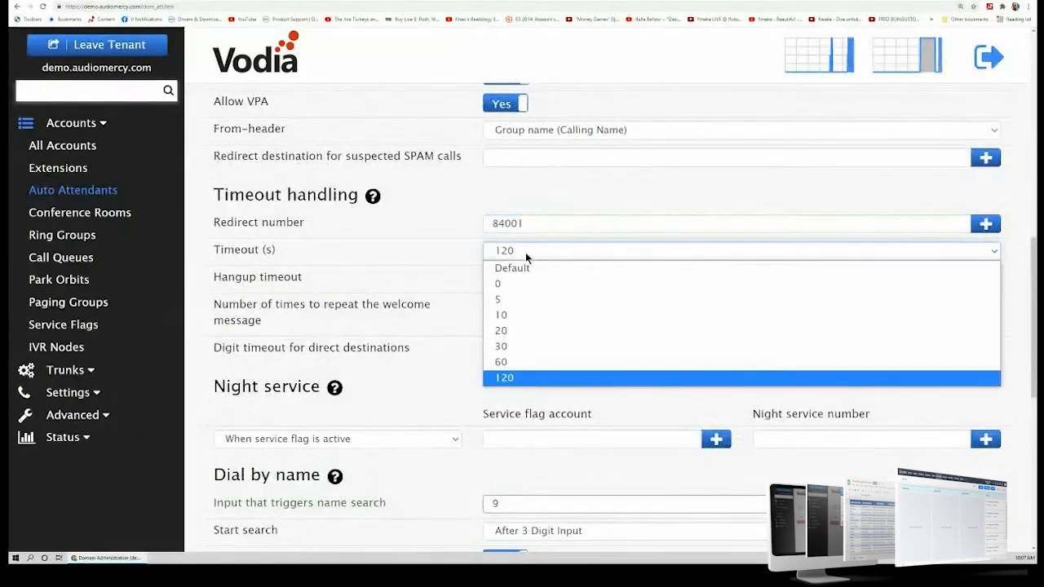
{"action": "left_click", "coordinate": [509, 367]}
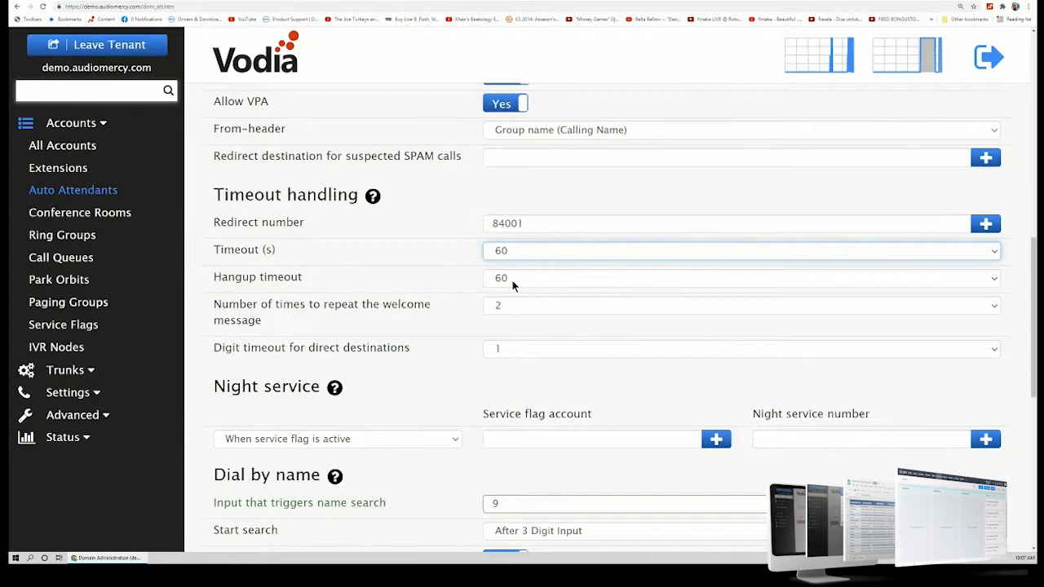
Step: Browse the service flag accounts available for night service and cancel the selection
{"action": "scroll", "coordinate": [399, 223], "scroll_direction": "down", "scroll_amount": 2}
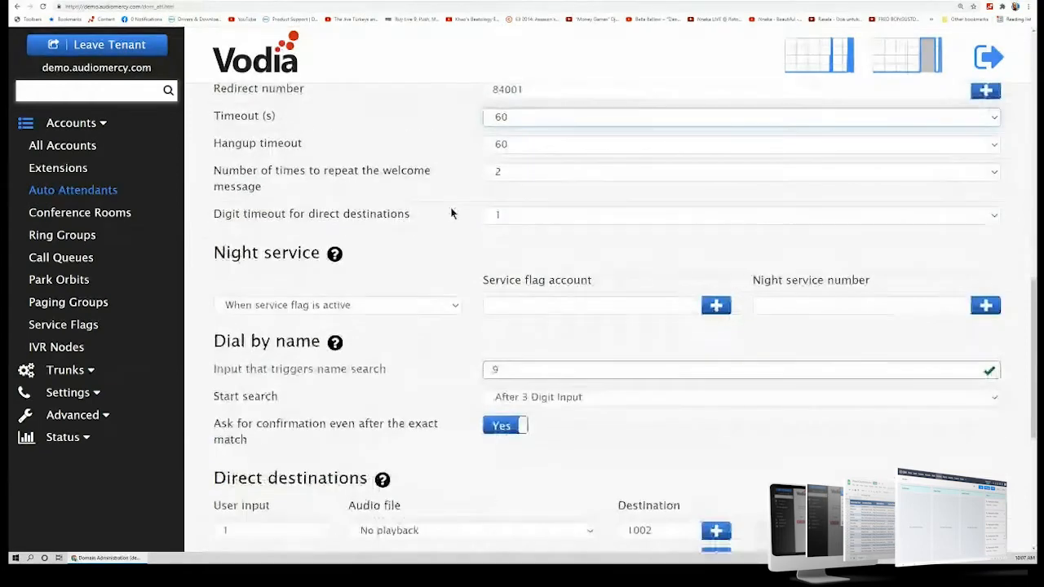
{"action": "left_click", "coordinate": [603, 304]}
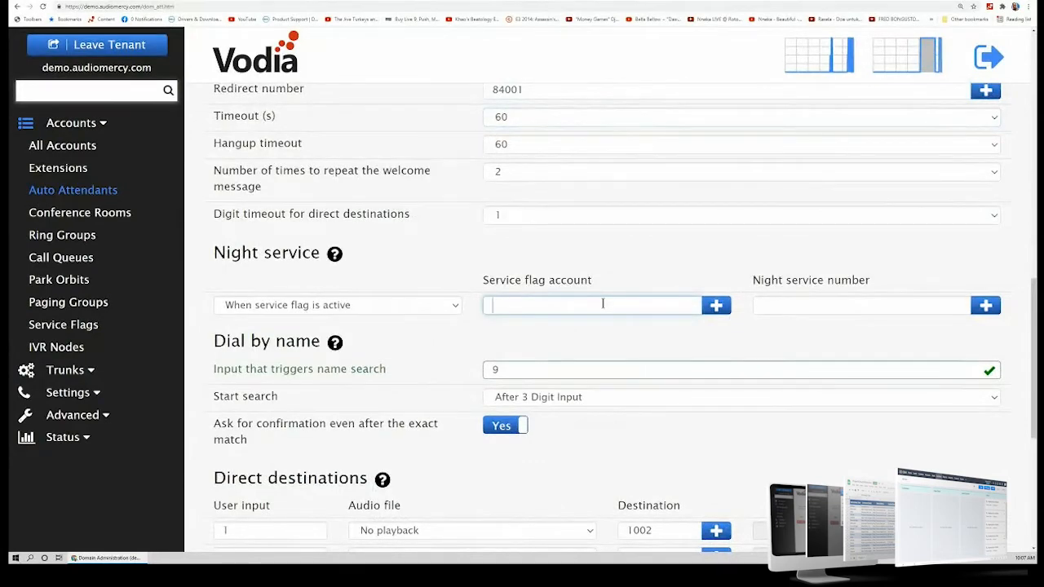
{"action": "left_click", "coordinate": [716, 305]}
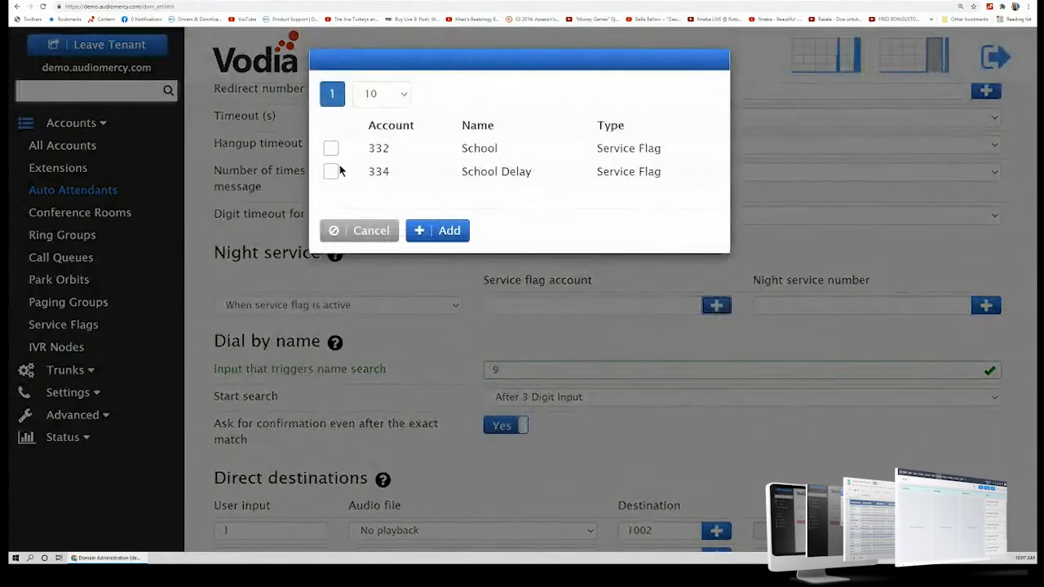
{"action": "left_click", "coordinate": [370, 231]}
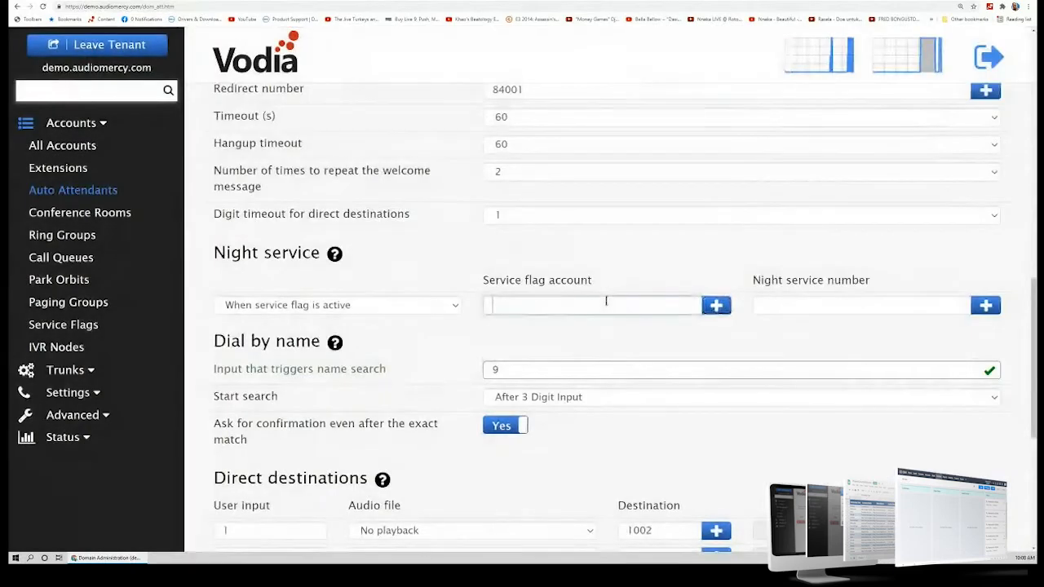
Step: Examine the night service number and the input that triggers the dial-by-name search
{"action": "left_click", "coordinate": [899, 308]}
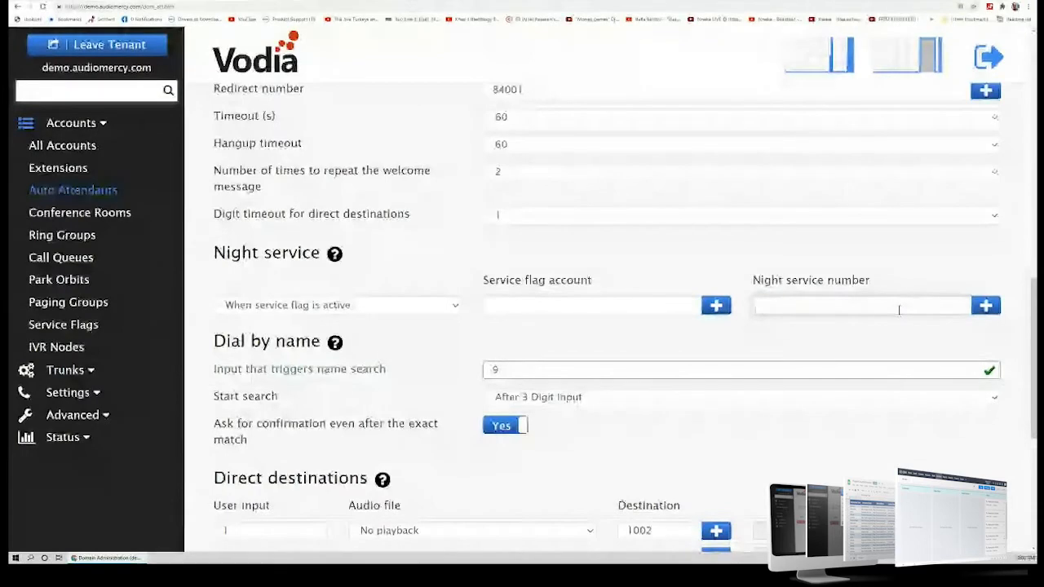
{"action": "scroll", "coordinate": [660, 210], "scroll_direction": "up", "scroll_amount": 1}
{"action": "scroll", "coordinate": [636, 229], "scroll_direction": "down", "scroll_amount": 1}
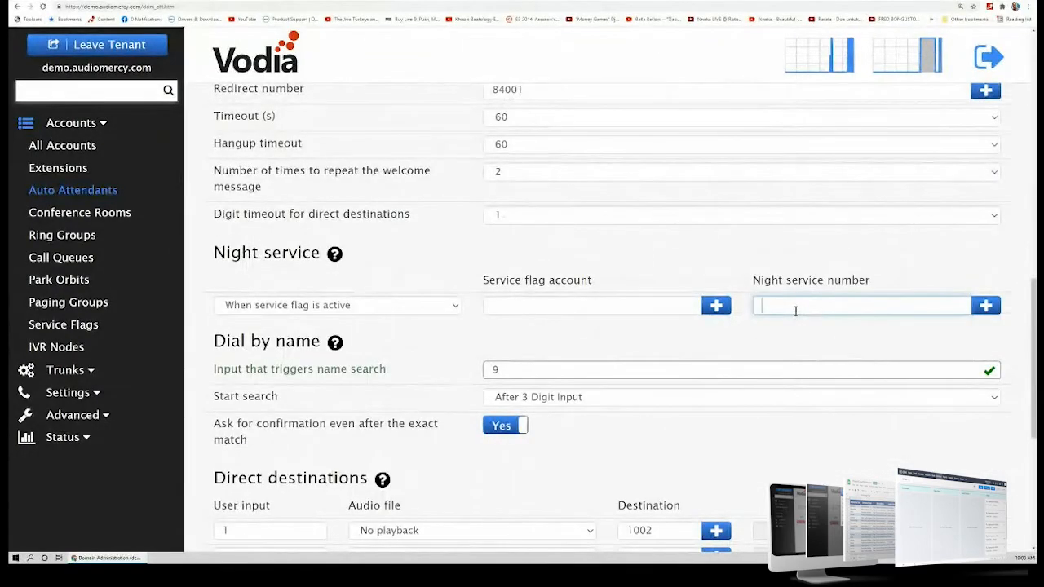
{"action": "scroll", "coordinate": [438, 291], "scroll_direction": "down", "scroll_amount": 1}
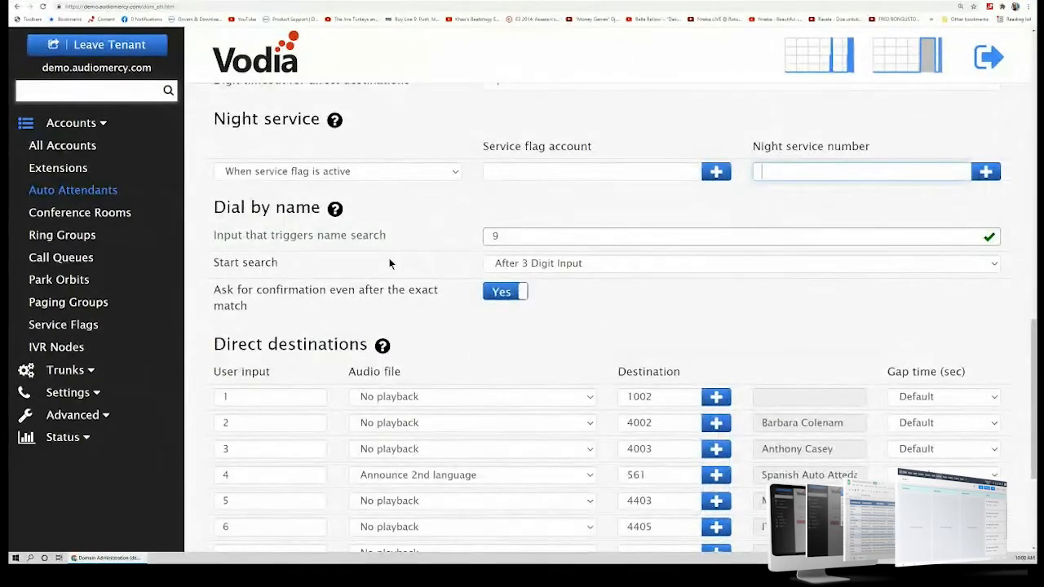
{"action": "left_click", "coordinate": [548, 235]}
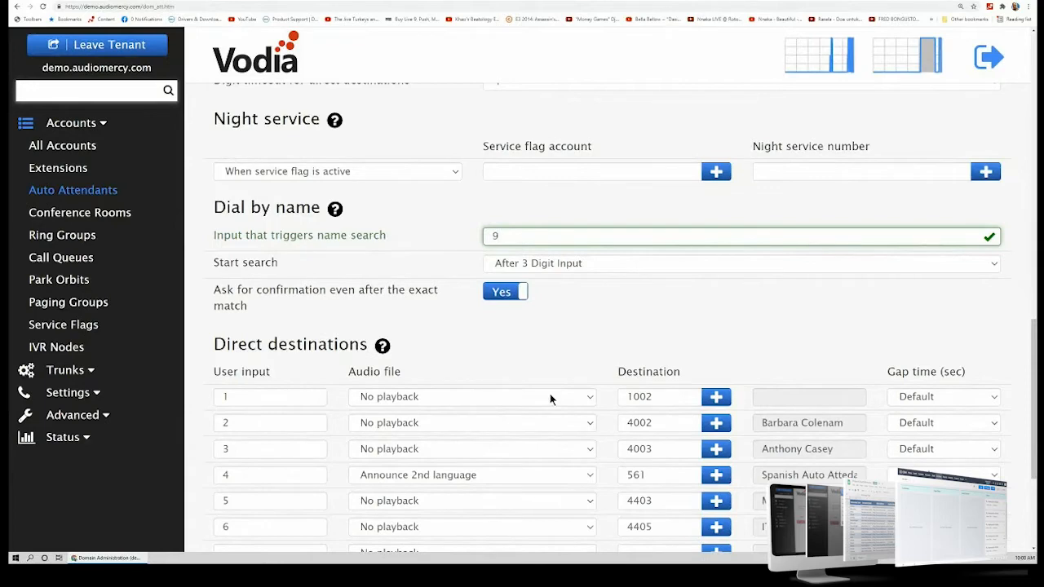
Step: Check the auto attendant's IVR welcome message and service flag announcements, and return to its direct destinations
{"action": "scroll", "coordinate": [578, 321], "scroll_direction": "up", "scroll_amount": 12}
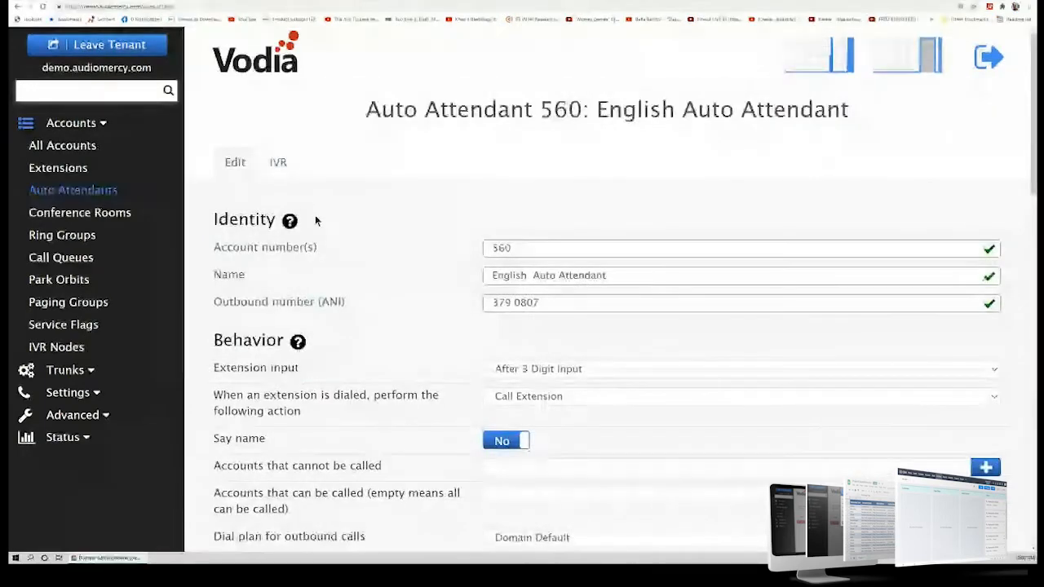
{"action": "scroll", "coordinate": [343, 189], "scroll_direction": "down", "scroll_amount": 6}
{"action": "scroll", "coordinate": [303, 212], "scroll_direction": "up", "scroll_amount": 4}
{"action": "scroll", "coordinate": [303, 212], "scroll_direction": "up", "scroll_amount": 3}
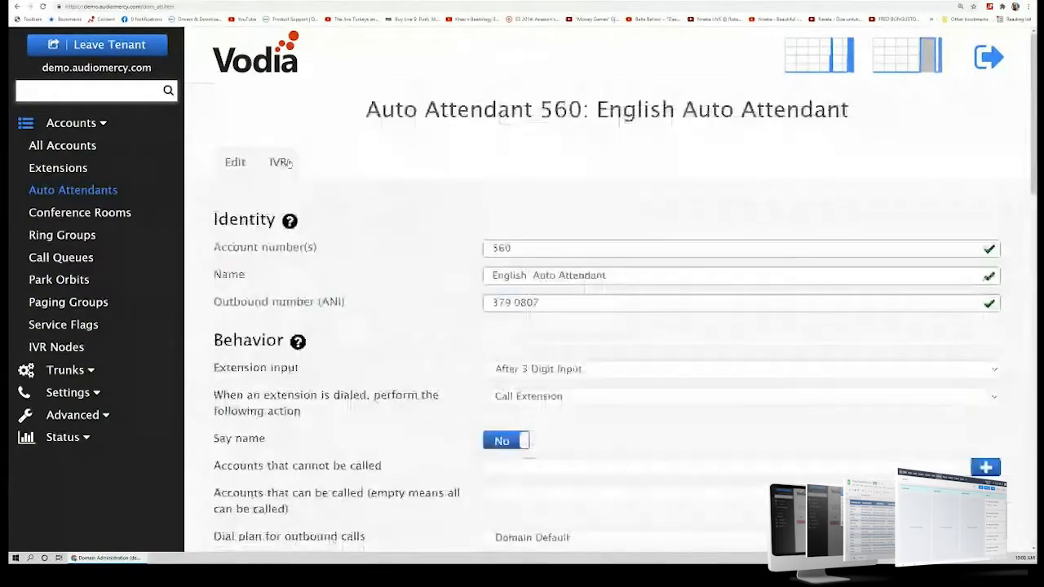
{"action": "left_click", "coordinate": [278, 160]}
{"action": "scroll", "coordinate": [602, 329], "scroll_direction": "down", "scroll_amount": 3}
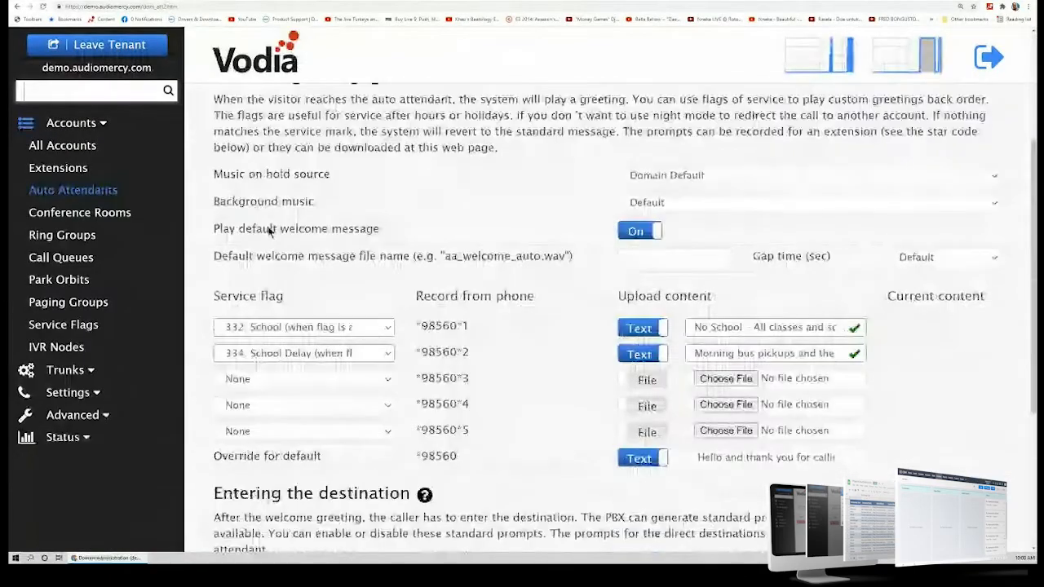
{"action": "scroll", "coordinate": [245, 228], "scroll_direction": "up", "scroll_amount": 3}
{"action": "scroll", "coordinate": [367, 252], "scroll_direction": "down", "scroll_amount": 15}
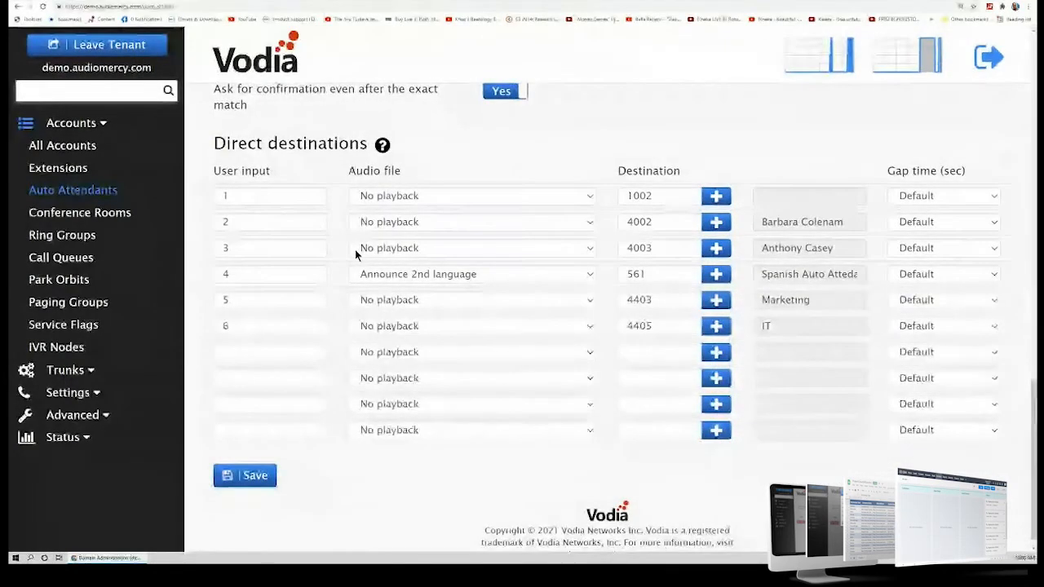
Step: Set the first direct destination to 1004, change its user input to 1#, and save the auto attendant
{"action": "left_click", "coordinate": [282, 198]}
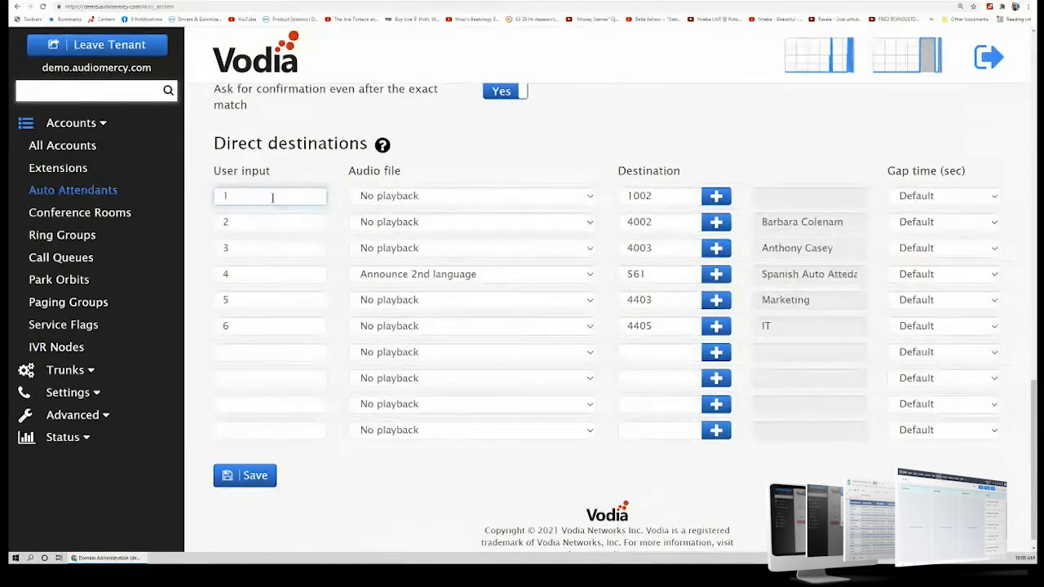
{"action": "left_click", "coordinate": [672, 197]}
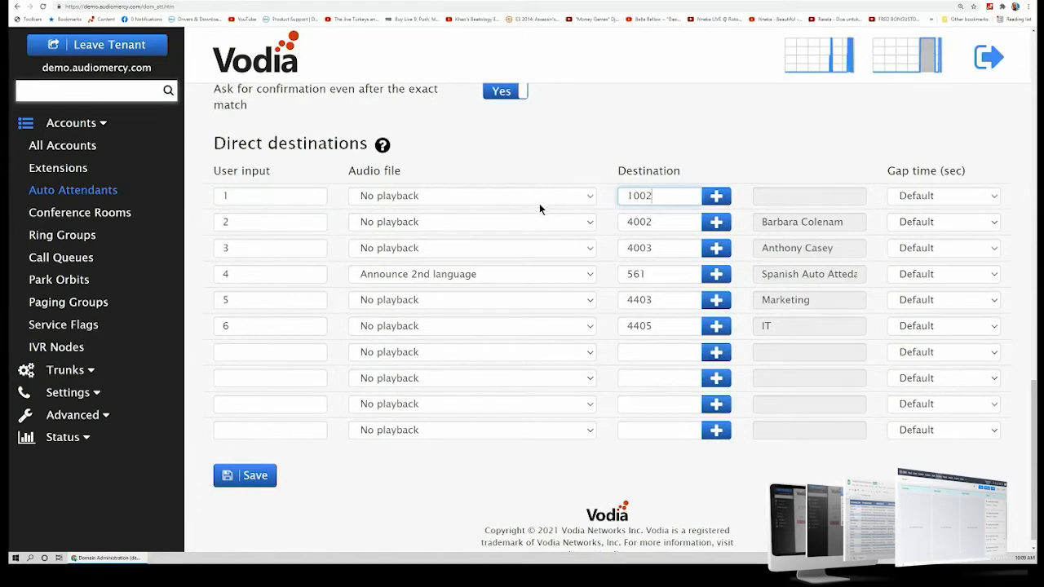
{"action": "left_click", "coordinate": [284, 200]}
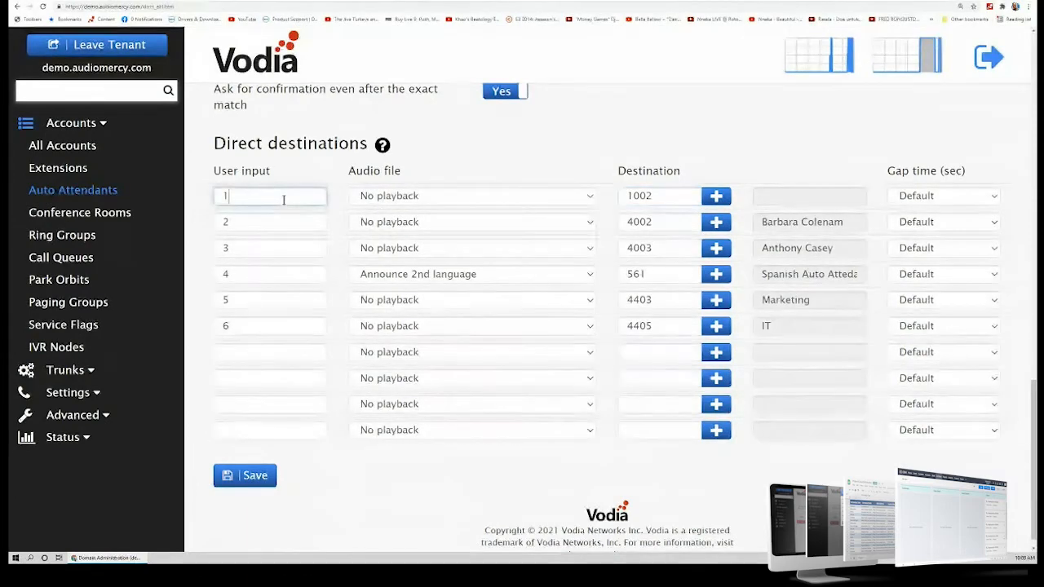
{"action": "double_click", "coordinate": [669, 201]}
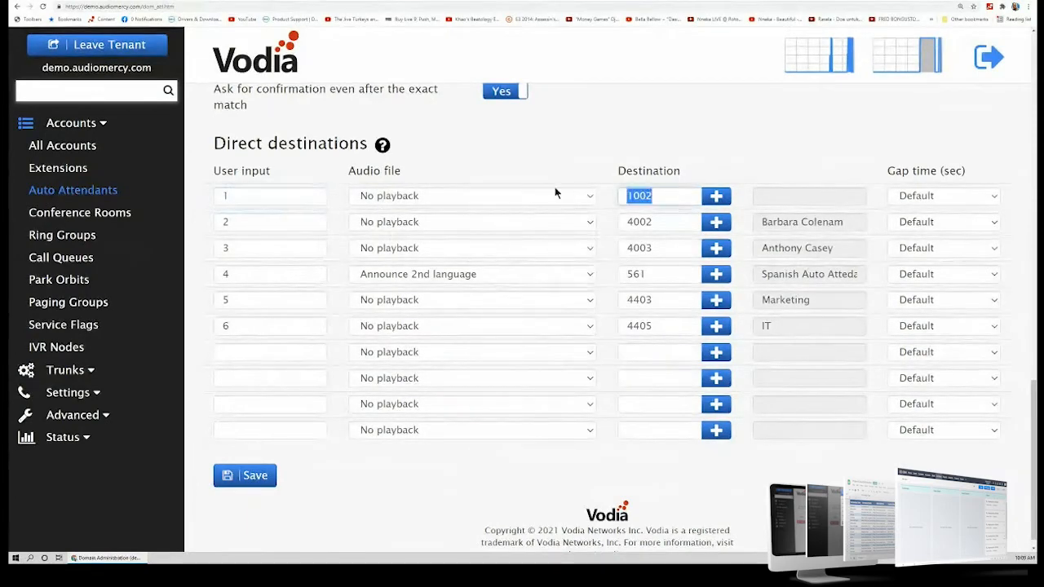
{"action": "type", "text": "1004"}
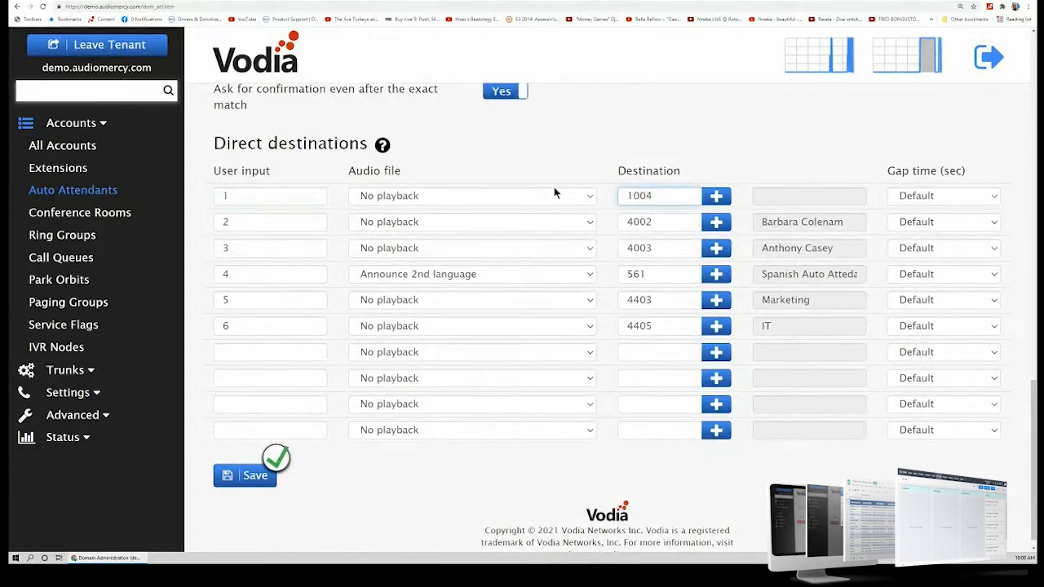
{"action": "left_click", "coordinate": [269, 196]}
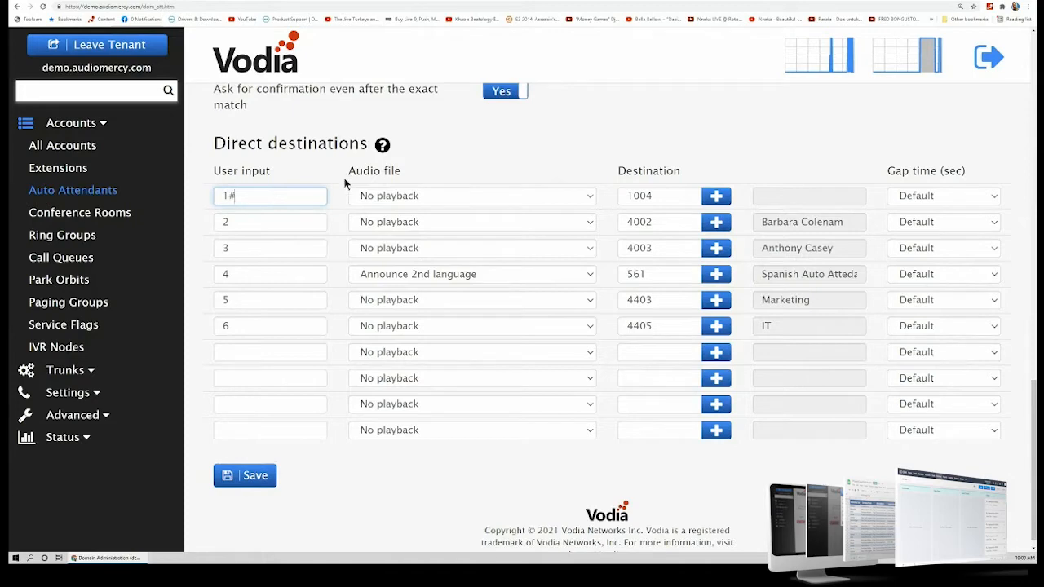
{"action": "left_click", "coordinate": [245, 476]}
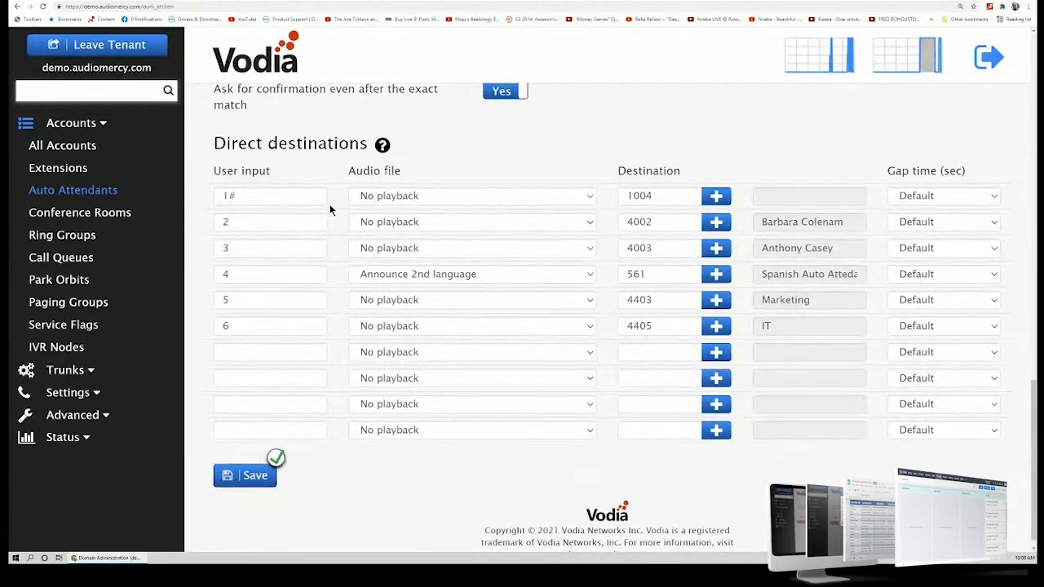
Step: Open the Callcentric English Auto Attendant SIP trunk and examine its general and registration settings
{"action": "scroll", "coordinate": [331, 209], "scroll_direction": "up", "scroll_amount": 1}
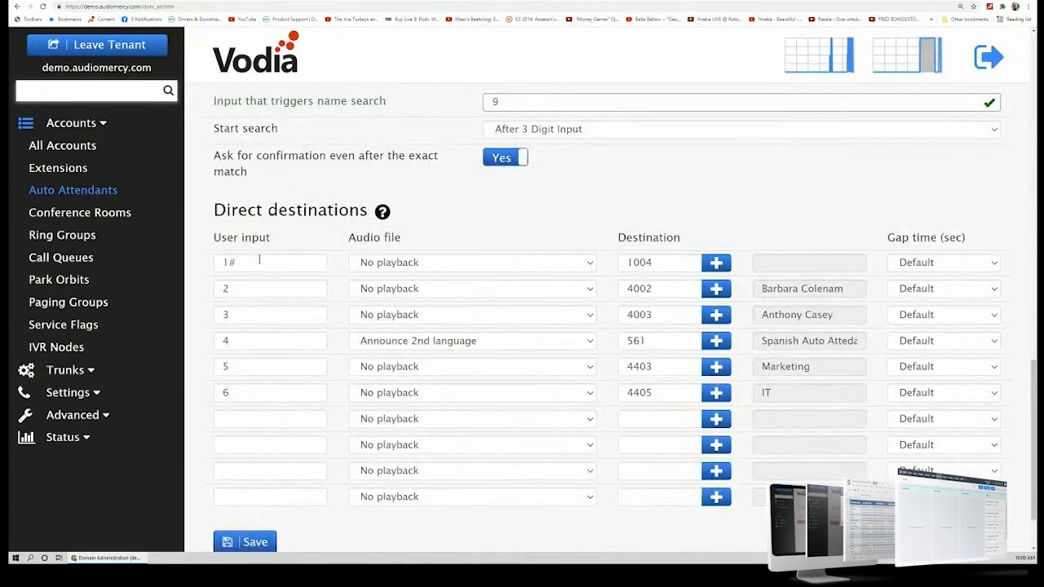
{"action": "scroll", "coordinate": [427, 374], "scroll_direction": "up", "scroll_amount": 10}
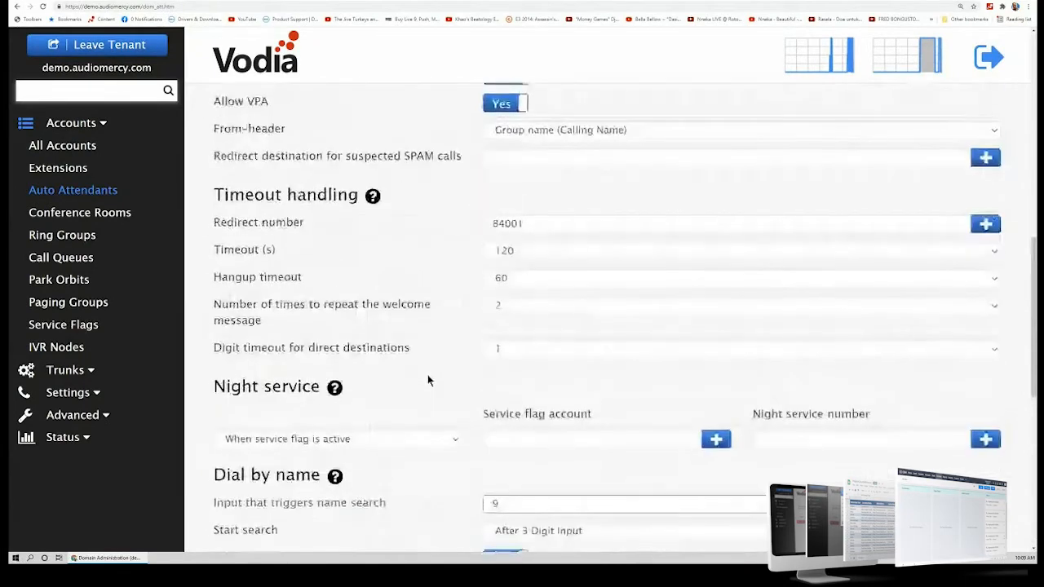
{"action": "scroll", "coordinate": [428, 376], "scroll_direction": "up", "scroll_amount": 5}
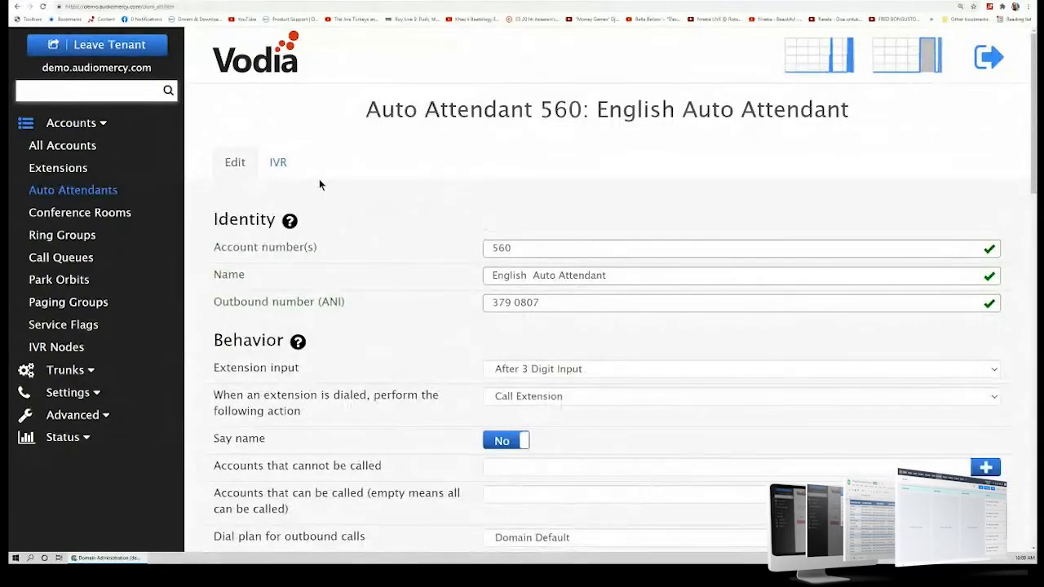
{"action": "left_click", "coordinate": [90, 370]}
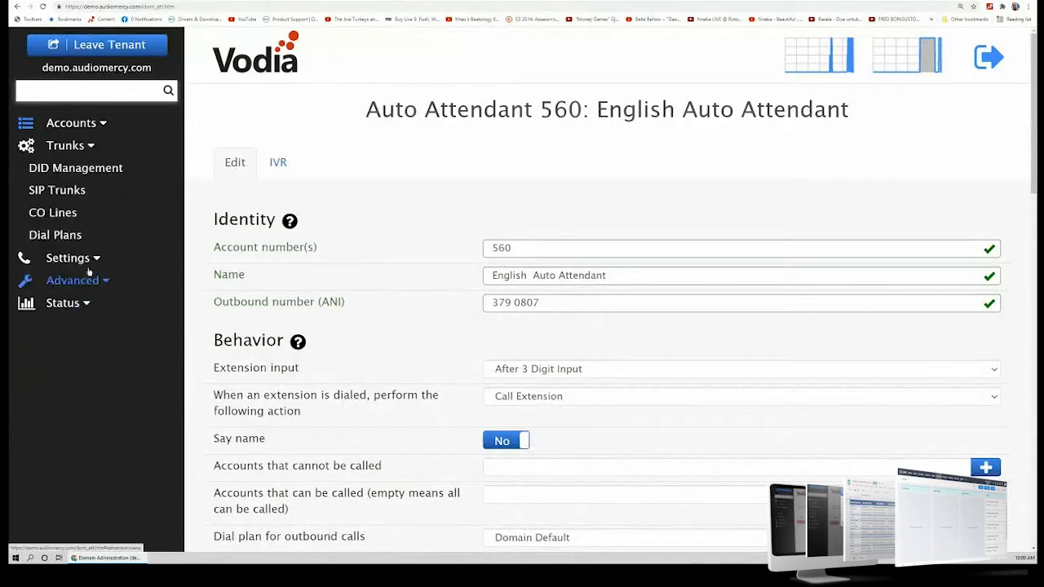
{"action": "left_click", "coordinate": [76, 191]}
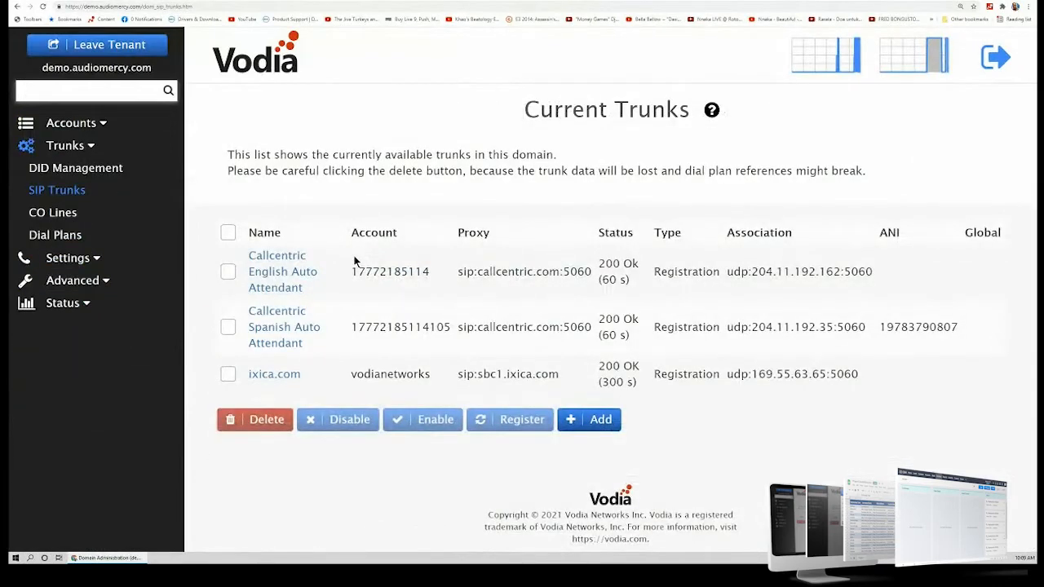
{"action": "left_click", "coordinate": [267, 274]}
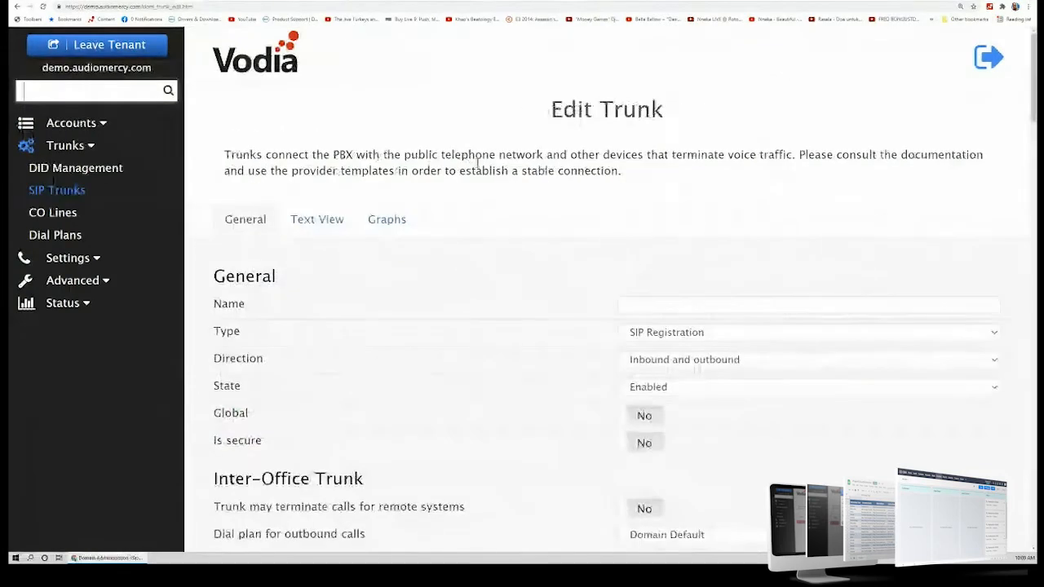
{"action": "scroll", "coordinate": [522, 273], "scroll_direction": "down", "scroll_amount": 4}
{"action": "scroll", "coordinate": [518, 272], "scroll_direction": "up", "scroll_amount": 1}
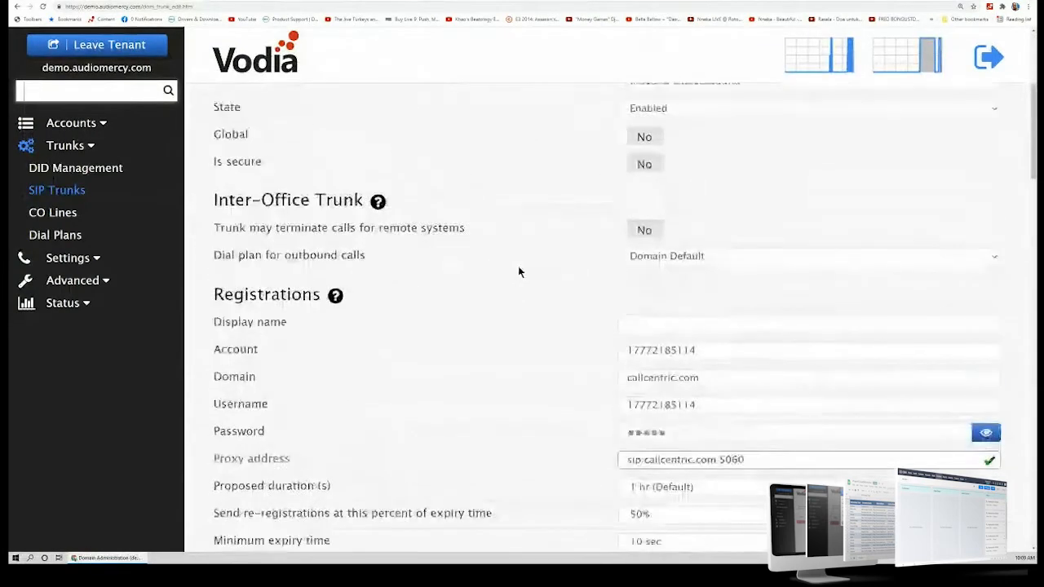
{"action": "scroll", "coordinate": [522, 266], "scroll_direction": "down", "scroll_amount": 2}
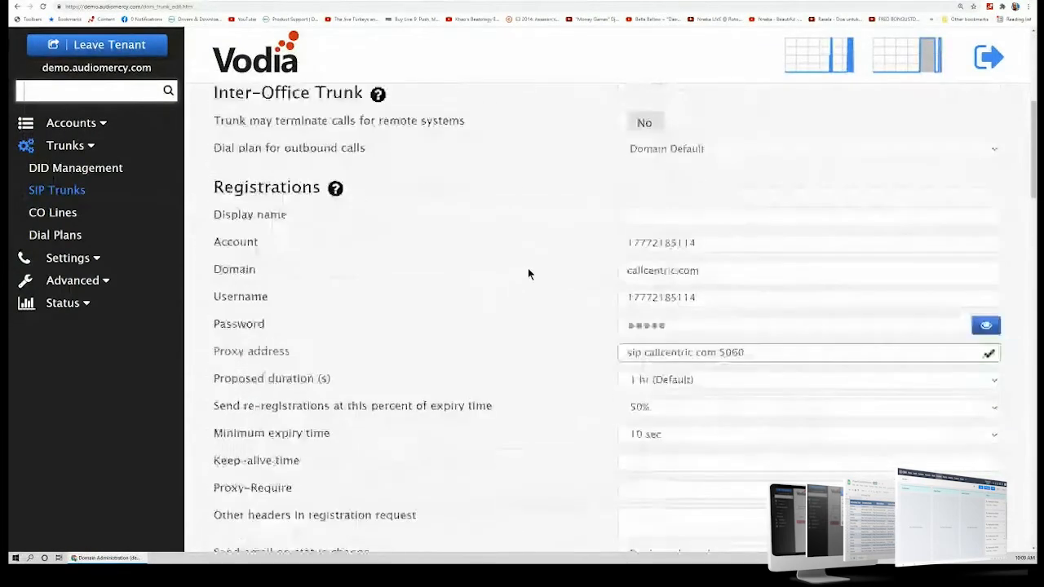
{"action": "scroll", "coordinate": [530, 275], "scroll_direction": "down", "scroll_amount": 2}
{"action": "scroll", "coordinate": [540, 275], "scroll_direction": "up", "scroll_amount": 7}
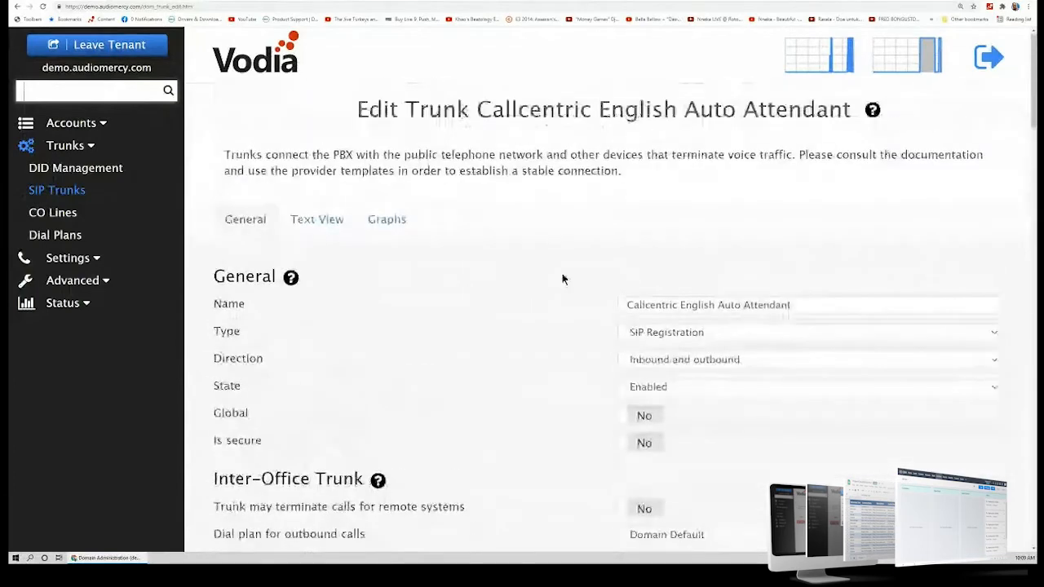
Step: Create a SIP trunk with Callcentric as the provider, leaving the user name, password and DID empty
{"action": "left_click", "coordinate": [55, 190]}
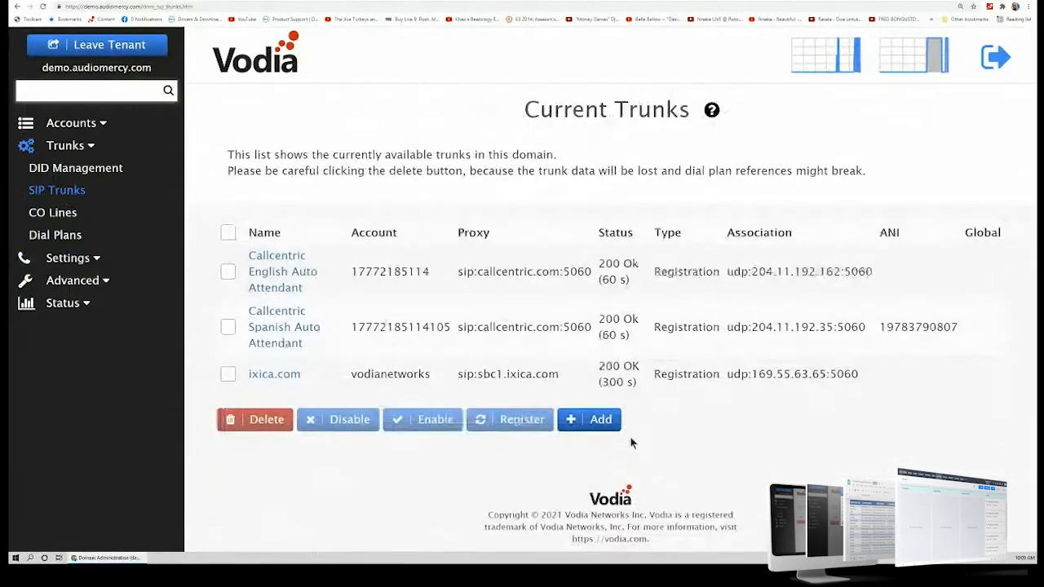
{"action": "left_click", "coordinate": [603, 419]}
{"action": "left_click", "coordinate": [604, 112]}
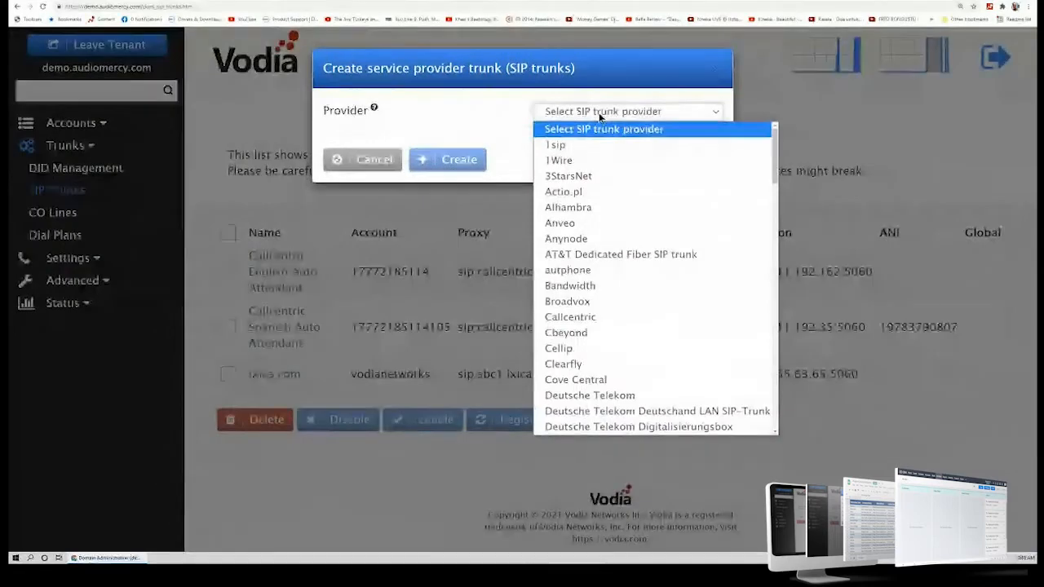
{"action": "left_click", "coordinate": [561, 315]}
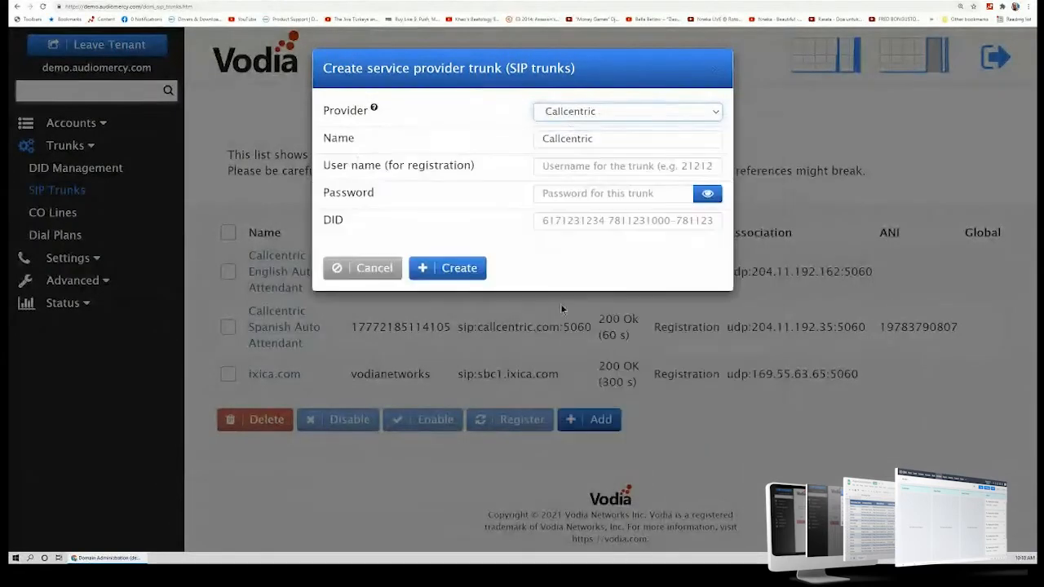
{"action": "left_click", "coordinate": [575, 169]}
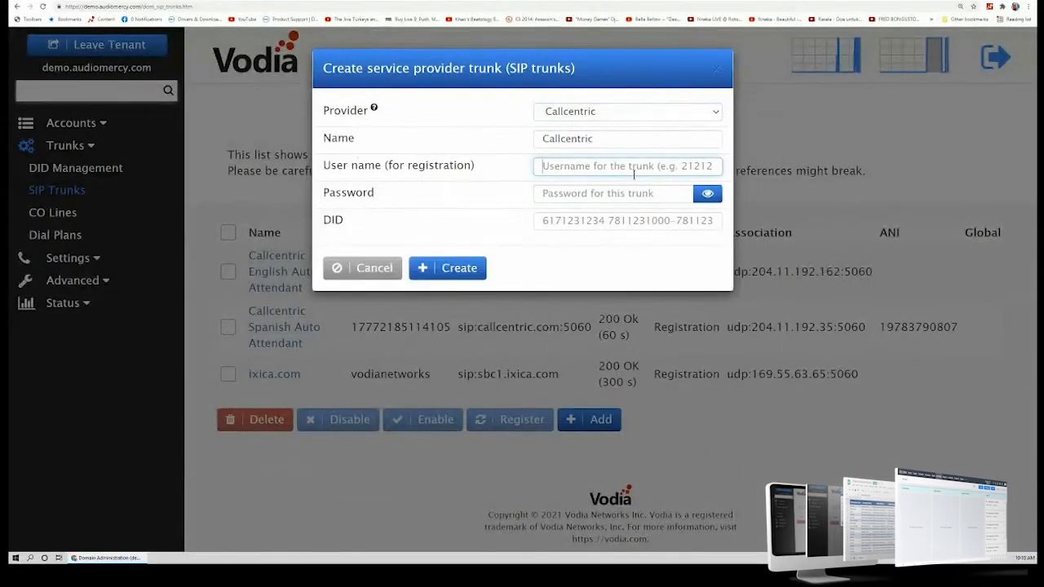
{"action": "left_click", "coordinate": [597, 197]}
{"action": "left_click", "coordinate": [577, 224]}
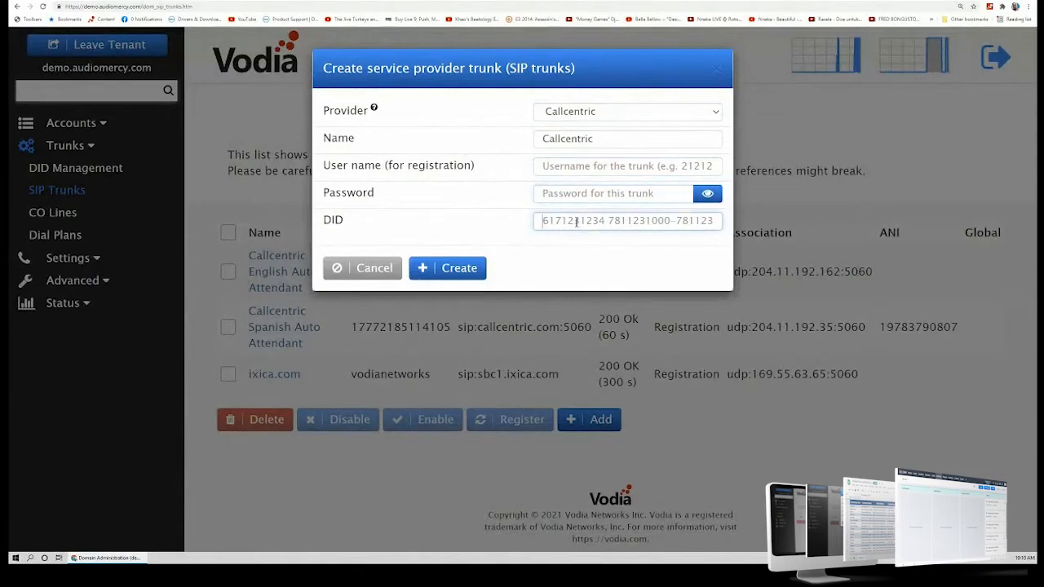
{"action": "left_click", "coordinate": [468, 277]}
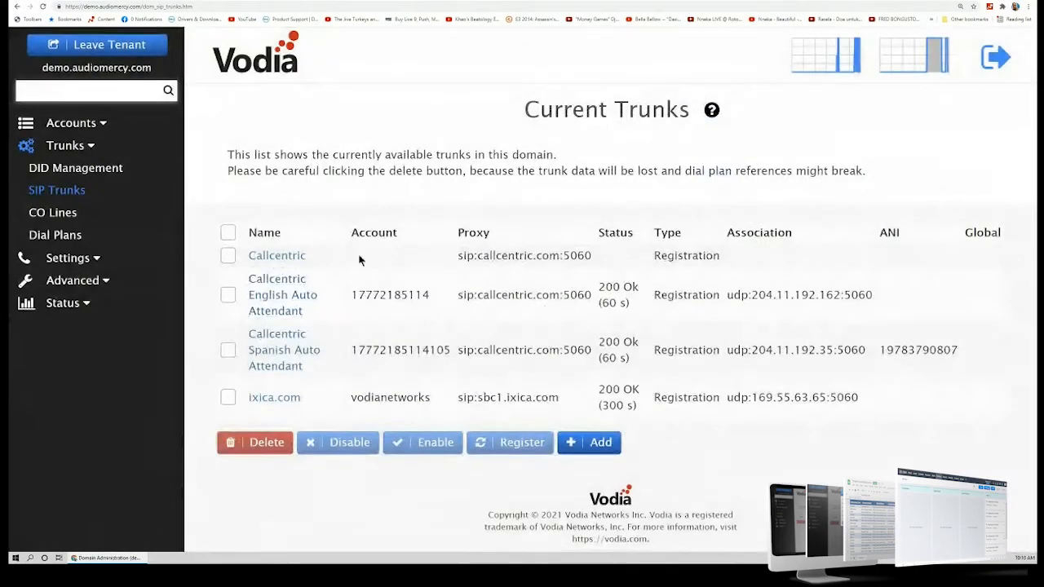
Step: Delete the empty Callcentric trunk from the trunk list
{"action": "left_click", "coordinate": [228, 256]}
{"action": "left_click", "coordinate": [261, 442]}
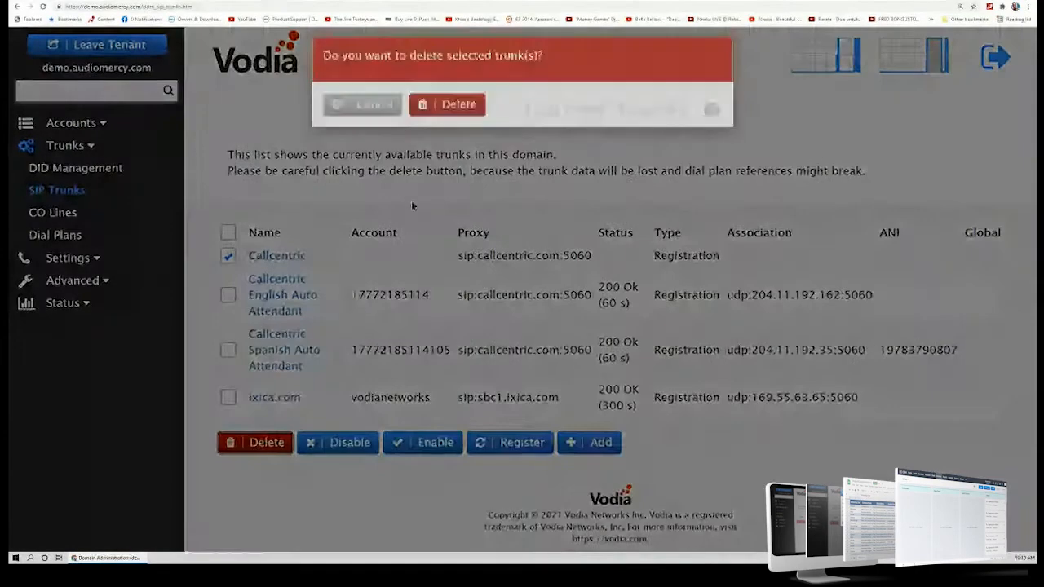
{"action": "left_click", "coordinate": [459, 117]}
Step: Set the Callcentric English Auto Attendant trunk's default account for incoming calls to 560: English Auto Attendant and save the trunk
{"action": "left_click", "coordinate": [282, 272]}
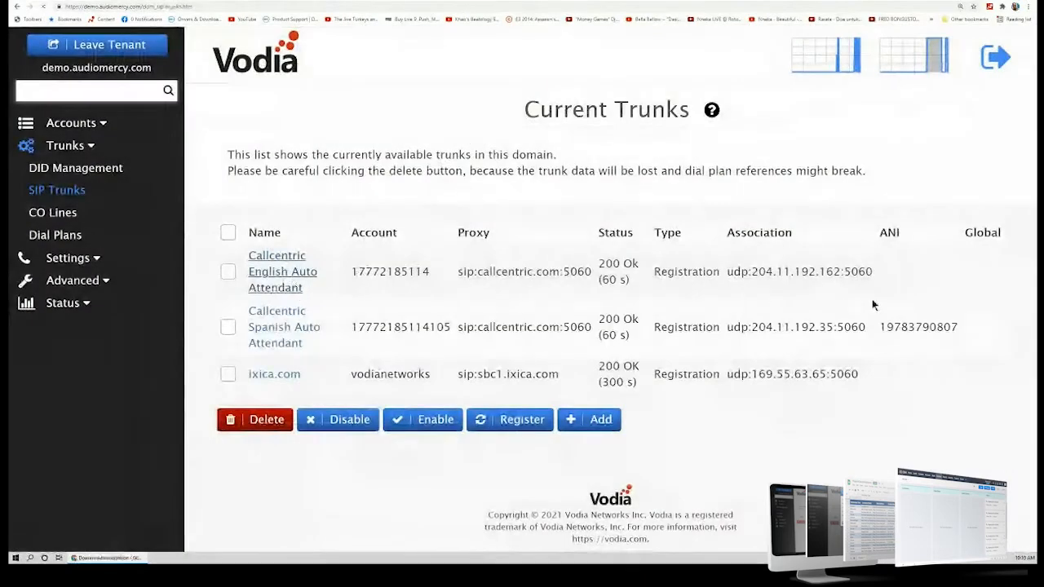
{"action": "scroll", "coordinate": [610, 294], "scroll_direction": "down", "scroll_amount": 10}
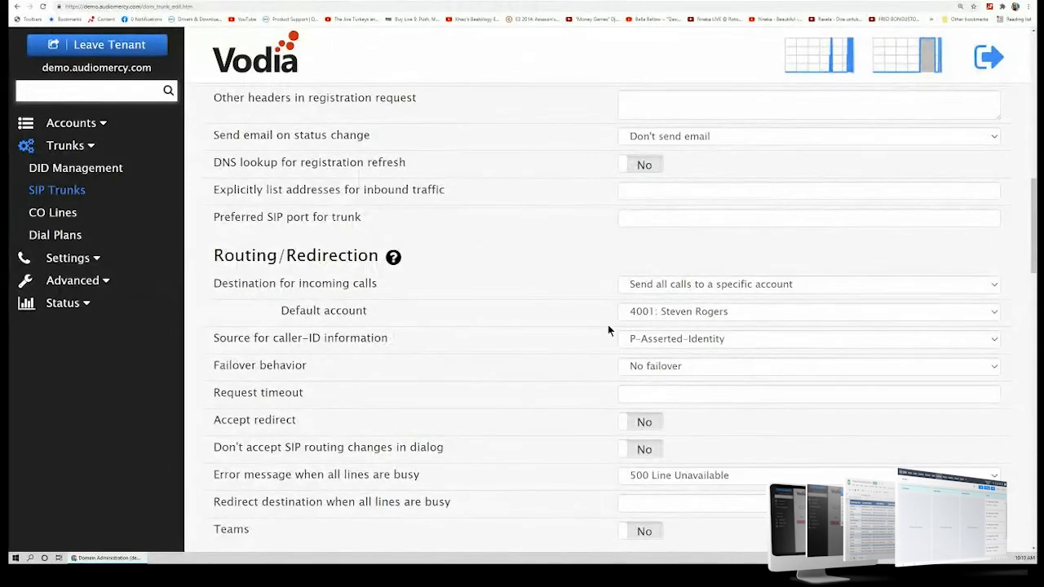
{"action": "scroll", "coordinate": [607, 330], "scroll_direction": "up", "scroll_amount": 5}
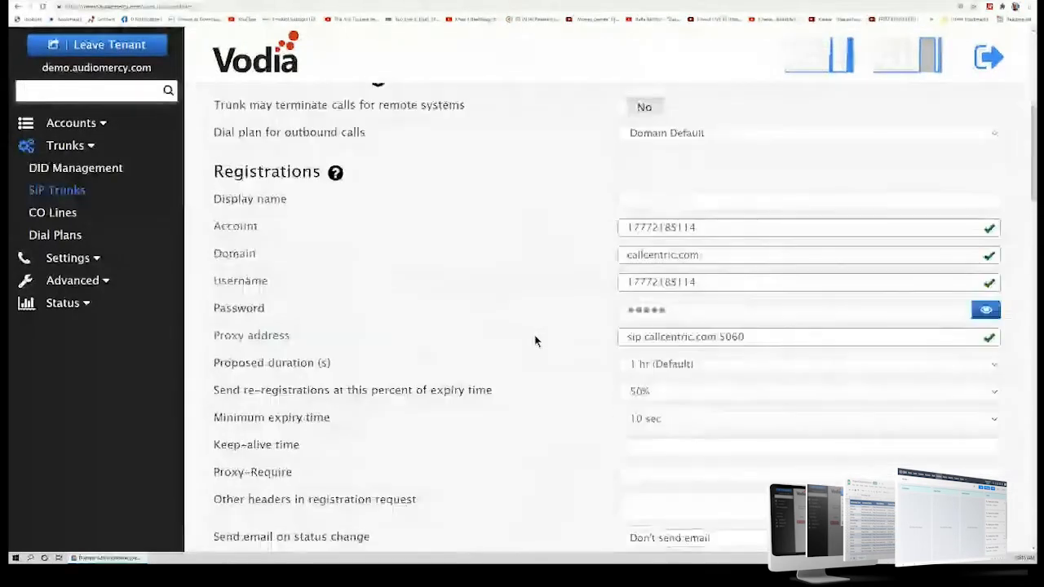
{"action": "scroll", "coordinate": [534, 341], "scroll_direction": "down", "scroll_amount": 5}
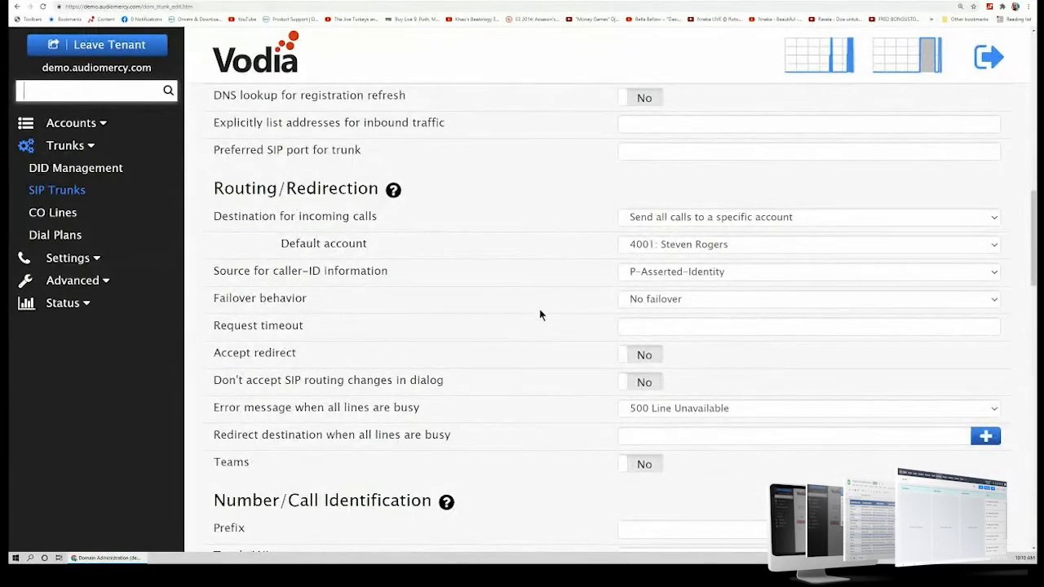
{"action": "left_click", "coordinate": [649, 245]}
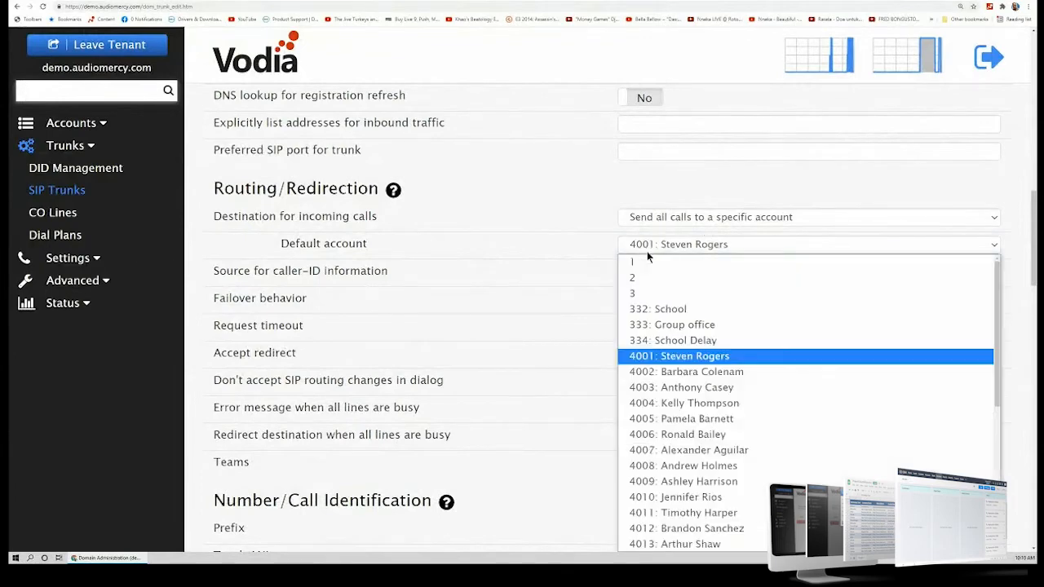
{"action": "scroll", "coordinate": [677, 326], "scroll_direction": "down", "scroll_amount": 4}
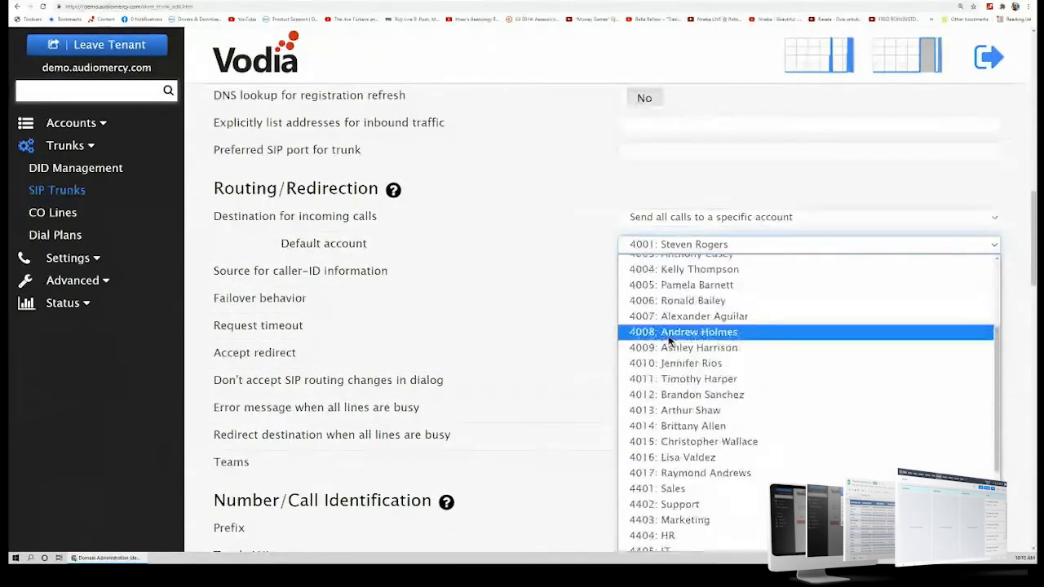
{"action": "left_click", "coordinate": [669, 448]}
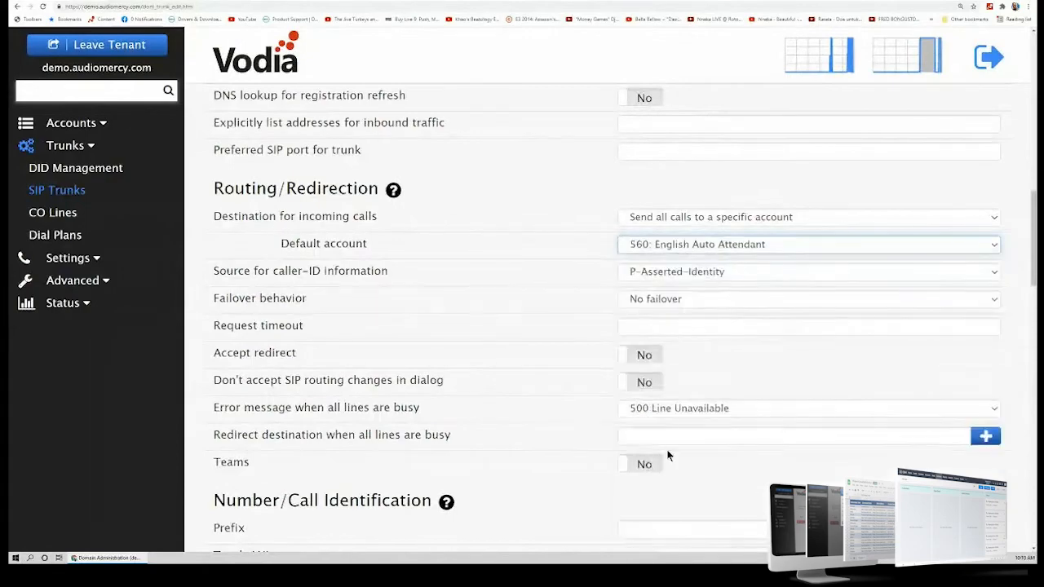
{"action": "scroll", "coordinate": [667, 454], "scroll_direction": "down", "scroll_amount": 10}
{"action": "scroll", "coordinate": [345, 409], "scroll_direction": "down", "scroll_amount": 10}
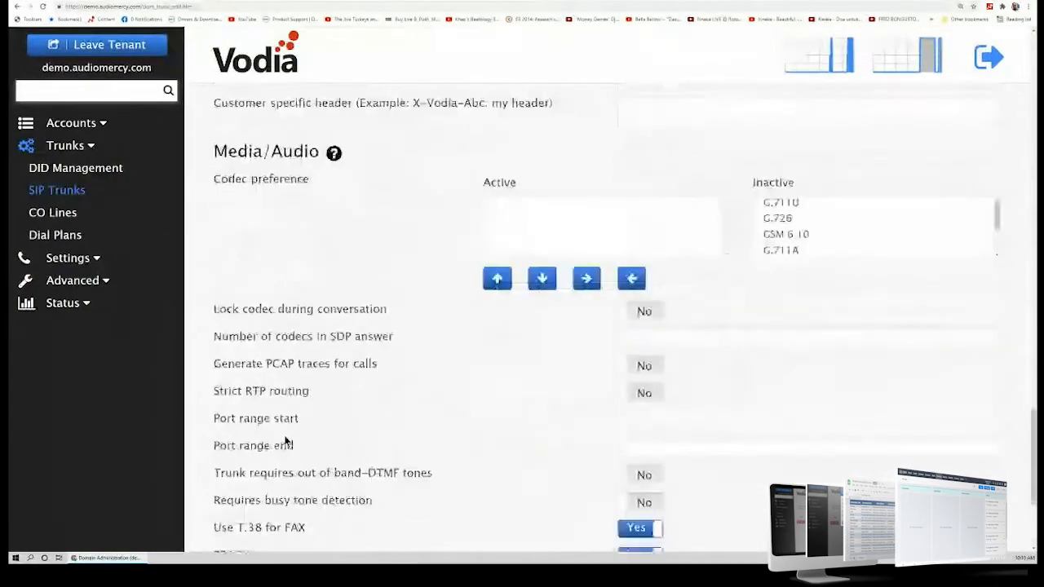
{"action": "left_click", "coordinate": [248, 461]}
Step: Append the phone number to the end of the Callcentric English Auto Attendant trunk's name
{"action": "scroll", "coordinate": [536, 351], "scroll_direction": "up", "scroll_amount": 10}
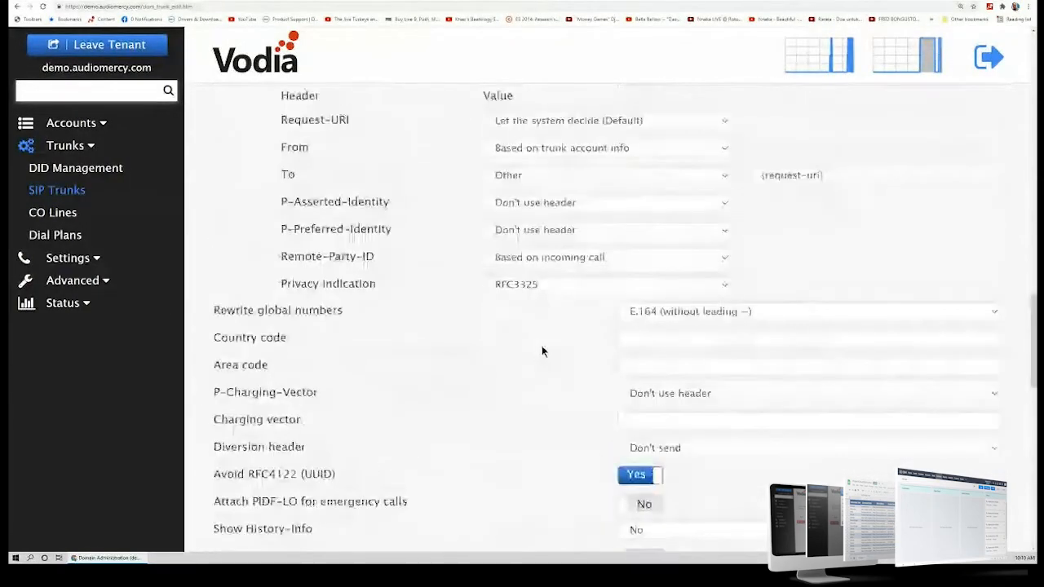
{"action": "scroll", "coordinate": [543, 347], "scroll_direction": "up", "scroll_amount": 10}
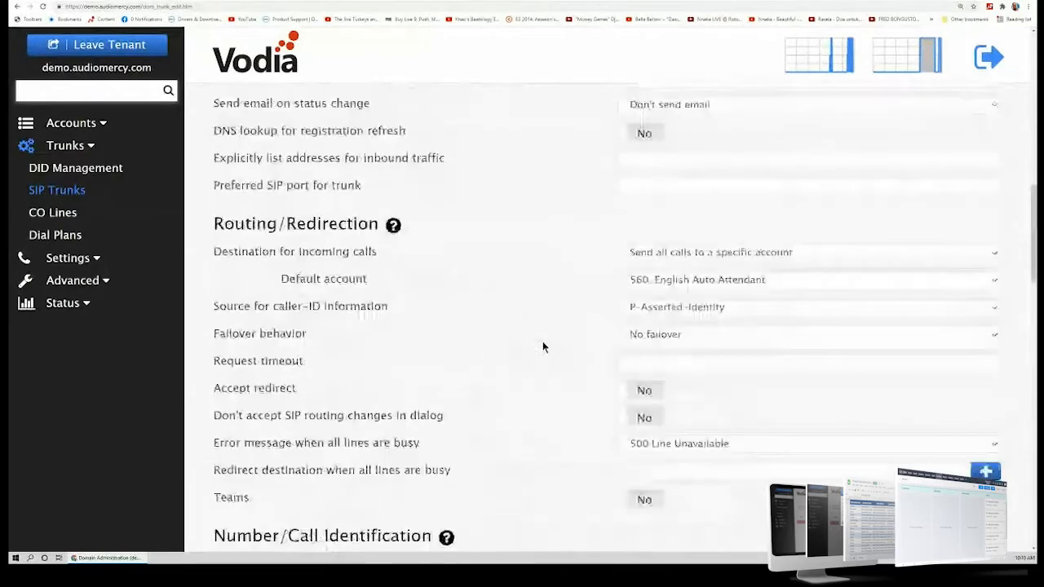
{"action": "scroll", "coordinate": [546, 342], "scroll_direction": "up", "scroll_amount": 3}
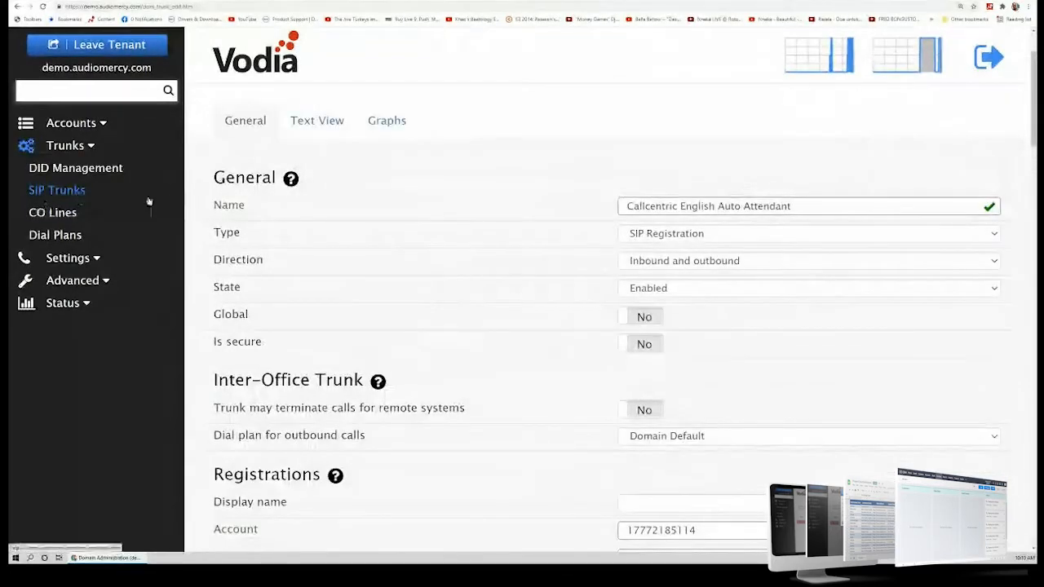
{"action": "scroll", "coordinate": [556, 348], "scroll_direction": "down", "scroll_amount": 4}
{"action": "scroll", "coordinate": [553, 352], "scroll_direction": "up", "scroll_amount": 5}
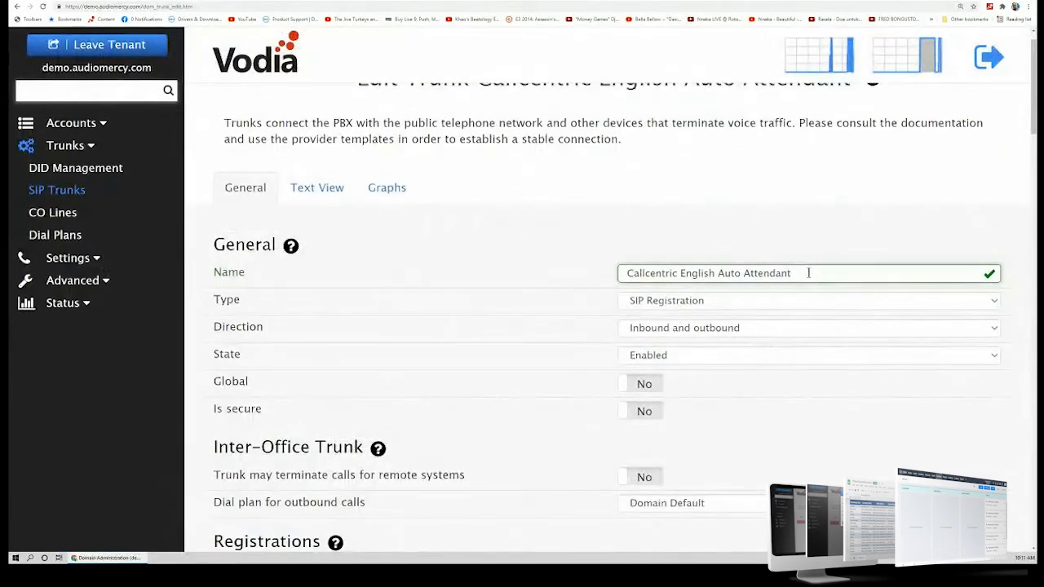
{"action": "key", "text": "ctrl+v"}
{"action": "key", "text": "Return"}
{"action": "double_click", "coordinate": [802, 275]}
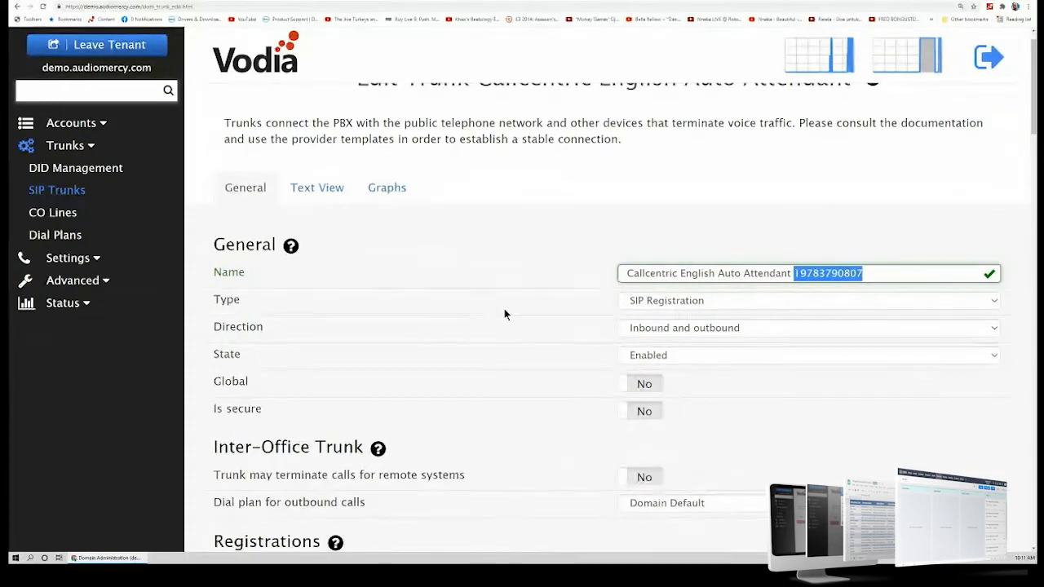
Step: Check the domain's currently active calls
{"action": "left_click", "coordinate": [72, 303]}
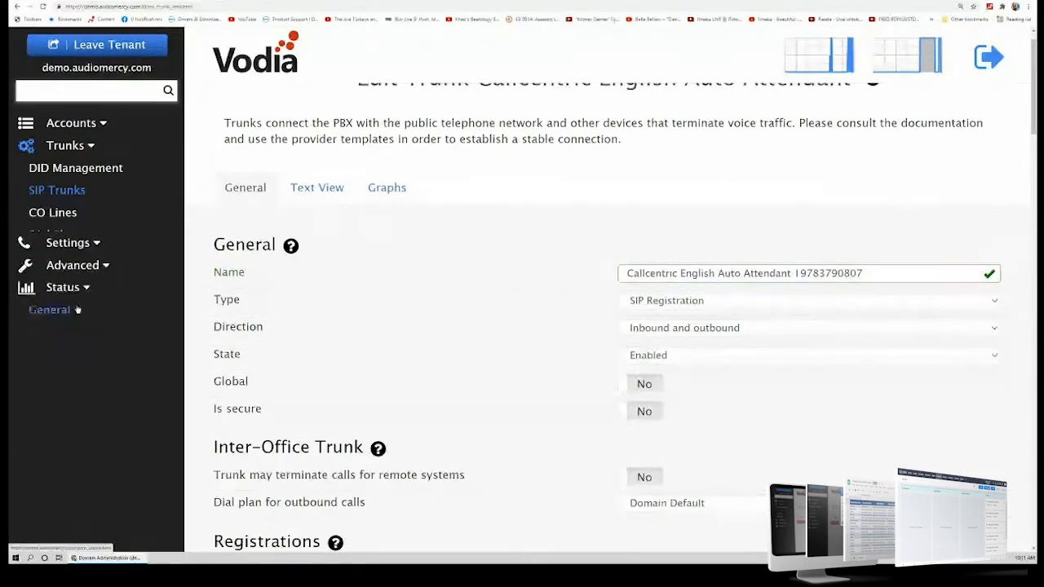
{"action": "left_click", "coordinate": [62, 370]}
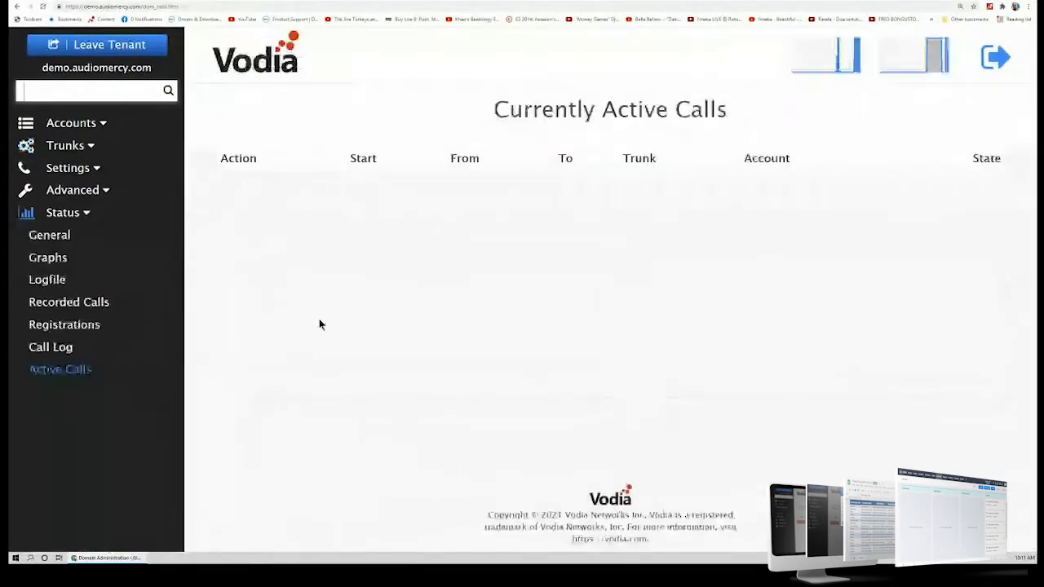
Step: Open auto attendant 560 and review its direct destinations and timeout handling
{"action": "left_click", "coordinate": [77, 122]}
{"action": "left_click", "coordinate": [73, 189]}
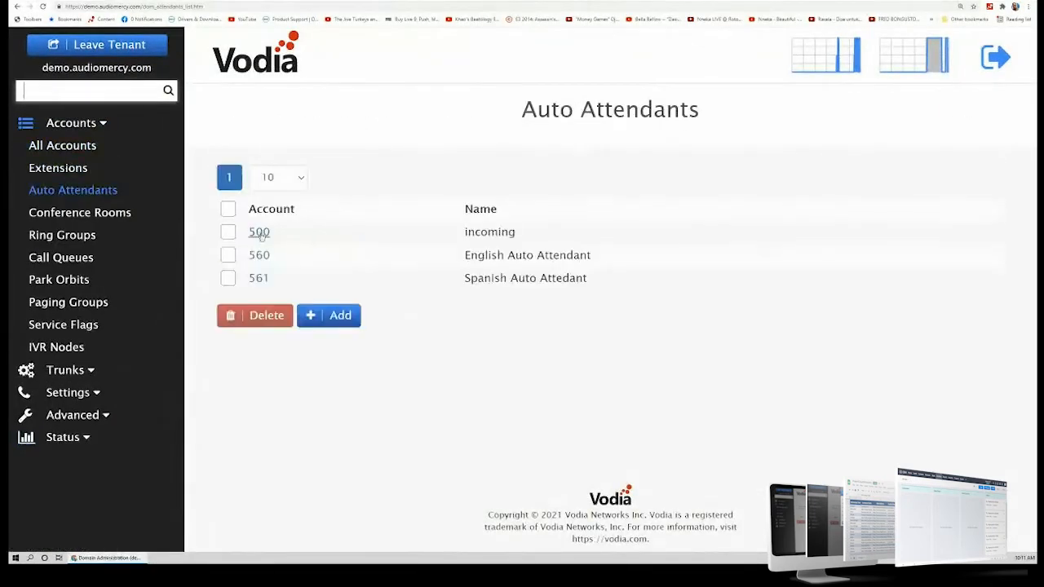
{"action": "left_click", "coordinate": [259, 255]}
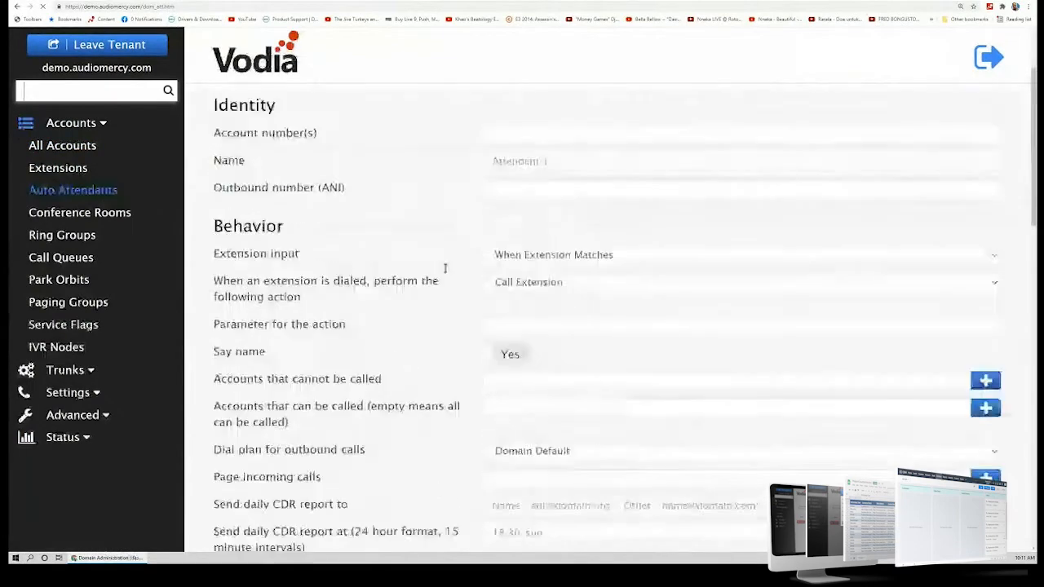
{"action": "scroll", "coordinate": [432, 277], "scroll_direction": "down", "scroll_amount": 4}
{"action": "scroll", "coordinate": [437, 269], "scroll_direction": "down", "scroll_amount": 10}
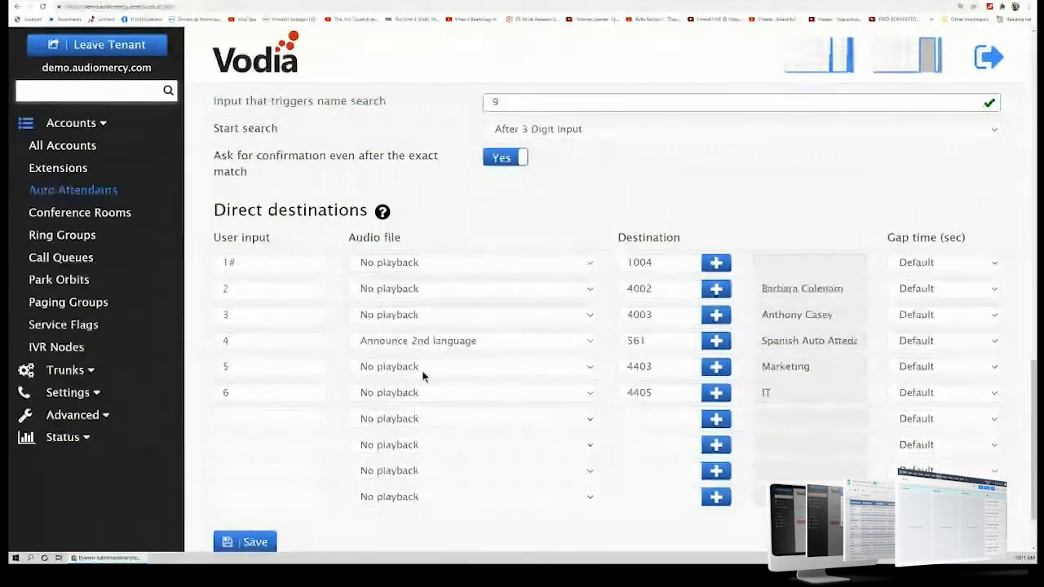
{"action": "scroll", "coordinate": [500, 381], "scroll_direction": "up", "scroll_amount": 1}
{"action": "scroll", "coordinate": [500, 382], "scroll_direction": "up", "scroll_amount": 10}
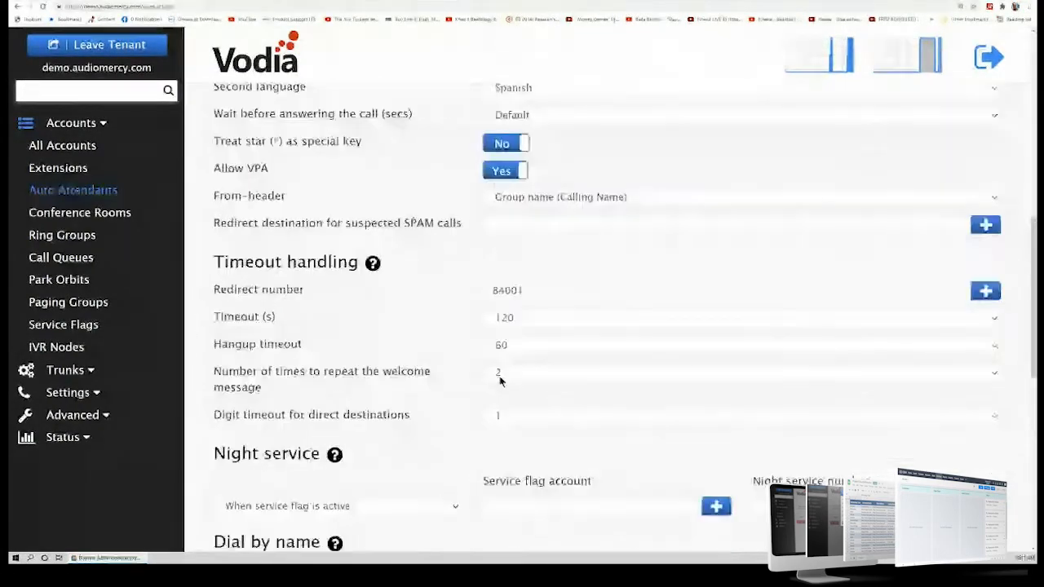
Step: Open auto attendant 560's IVR settings and review the welcome greeting options, service flag messages and destination prompts
{"action": "scroll", "coordinate": [500, 382], "scroll_direction": "up", "scroll_amount": 8}
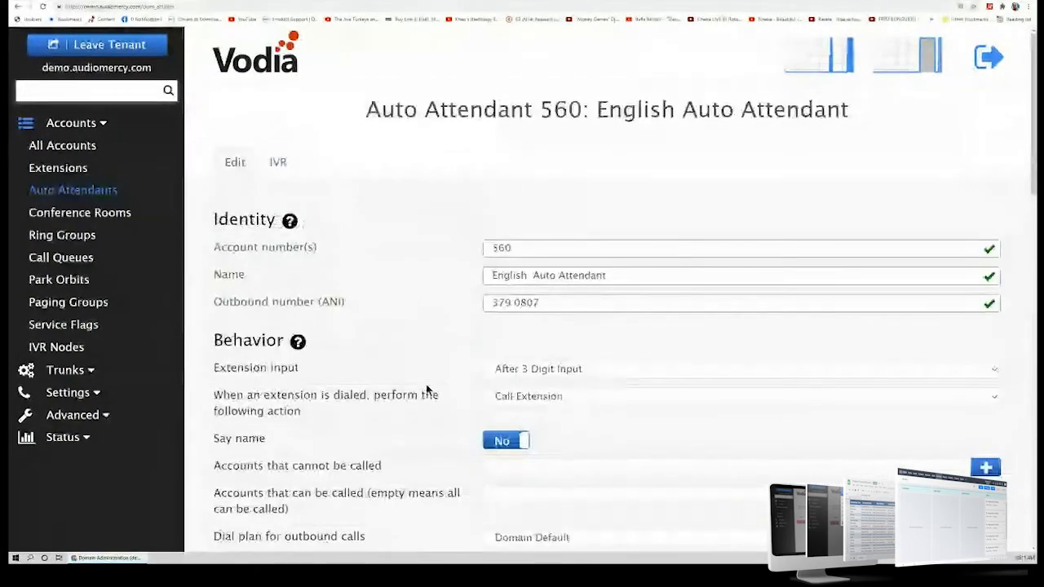
{"action": "left_click", "coordinate": [282, 163]}
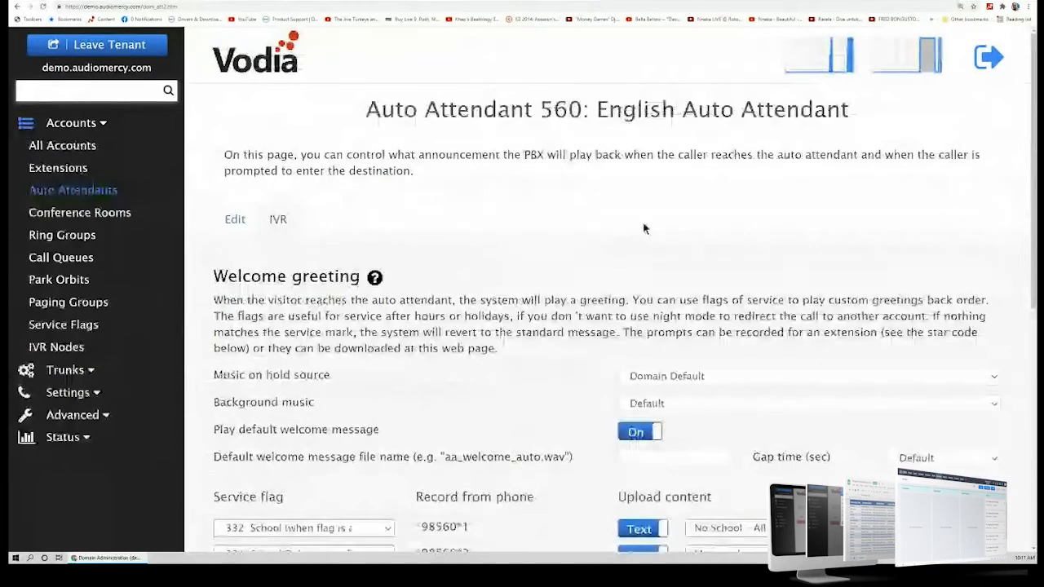
{"action": "scroll", "coordinate": [611, 283], "scroll_direction": "down", "scroll_amount": 6}
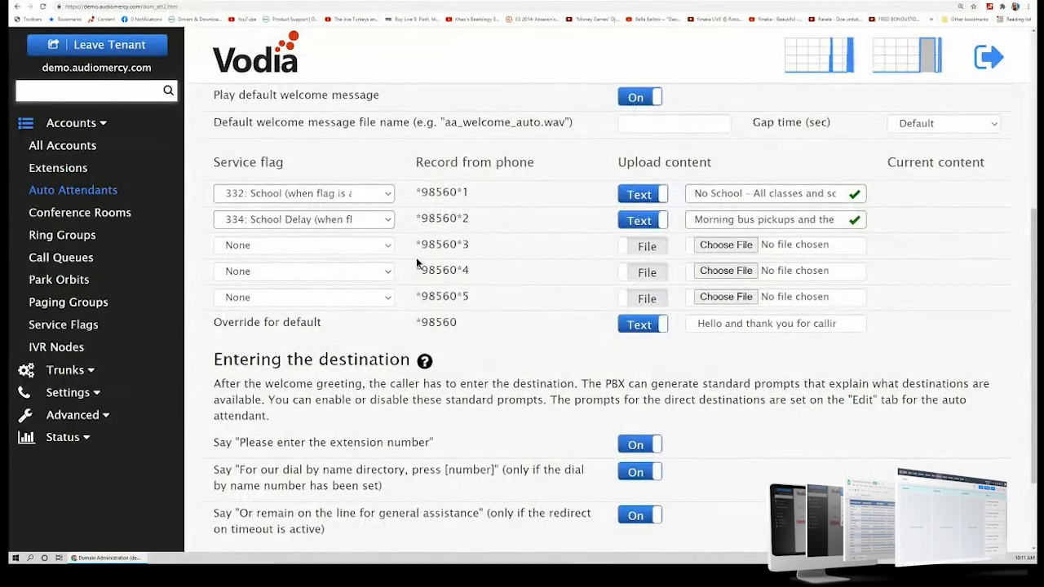
{"action": "scroll", "coordinate": [432, 277], "scroll_direction": "up", "scroll_amount": 1}
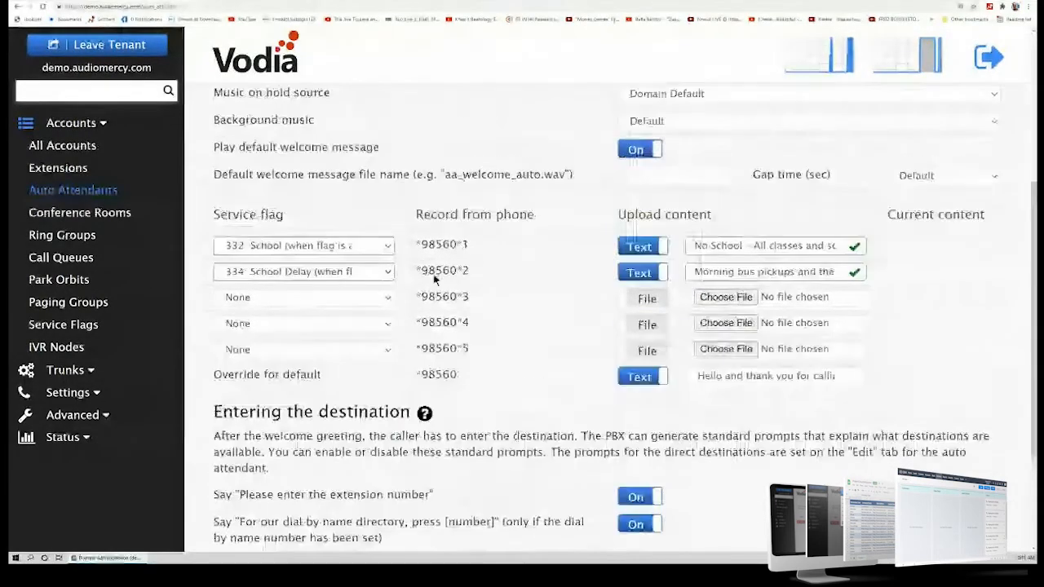
{"action": "scroll", "coordinate": [457, 298], "scroll_direction": "up", "scroll_amount": 1}
{"action": "scroll", "coordinate": [485, 314], "scroll_direction": "up", "scroll_amount": 1}
{"action": "scroll", "coordinate": [486, 313], "scroll_direction": "down", "scroll_amount": 1}
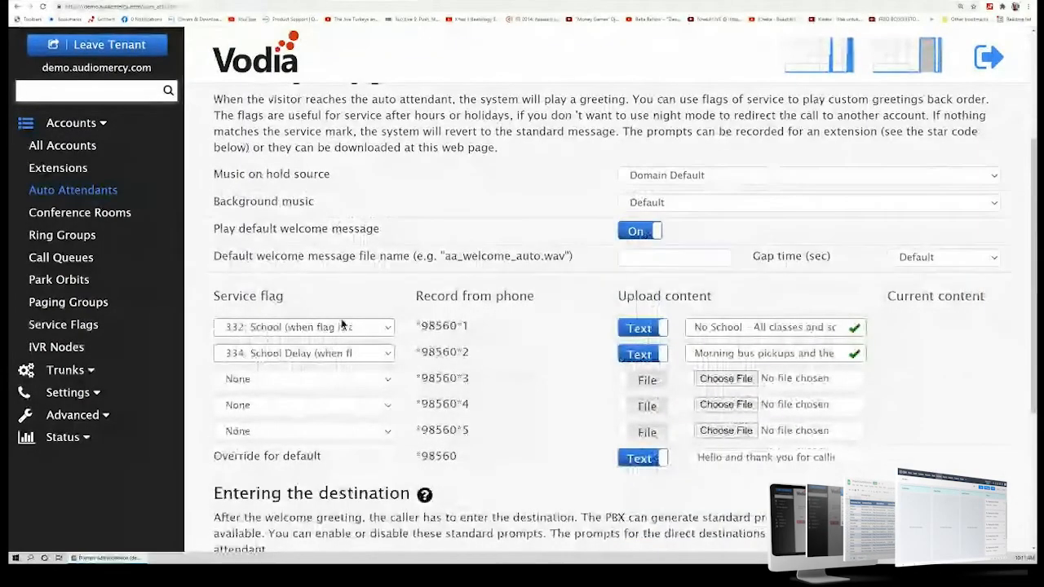
{"action": "scroll", "coordinate": [318, 302], "scroll_direction": "up", "scroll_amount": 2}
{"action": "scroll", "coordinate": [317, 297], "scroll_direction": "down", "scroll_amount": 1}
{"action": "scroll", "coordinate": [337, 270], "scroll_direction": "down", "scroll_amount": 2}
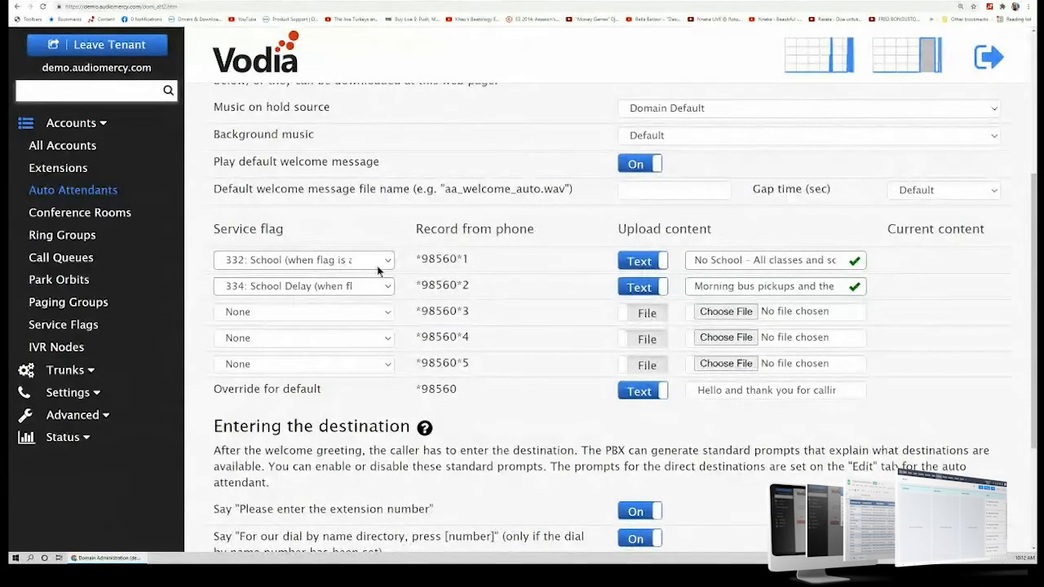
{"action": "scroll", "coordinate": [268, 209], "scroll_direction": "up", "scroll_amount": 3}
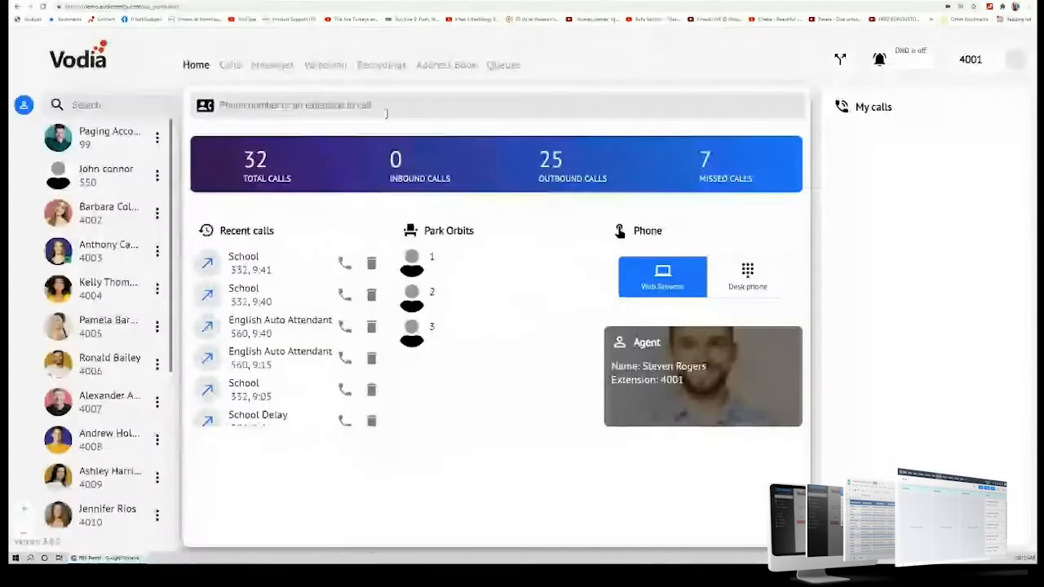
Step: In the PBX user portal, call auto attendant 560, enter option 4 for the Spanish auto attendant, and hang up
{"action": "left_click", "coordinate": [387, 114]}
{"action": "type", "text": "560"}
{"action": "key", "text": "Return"}
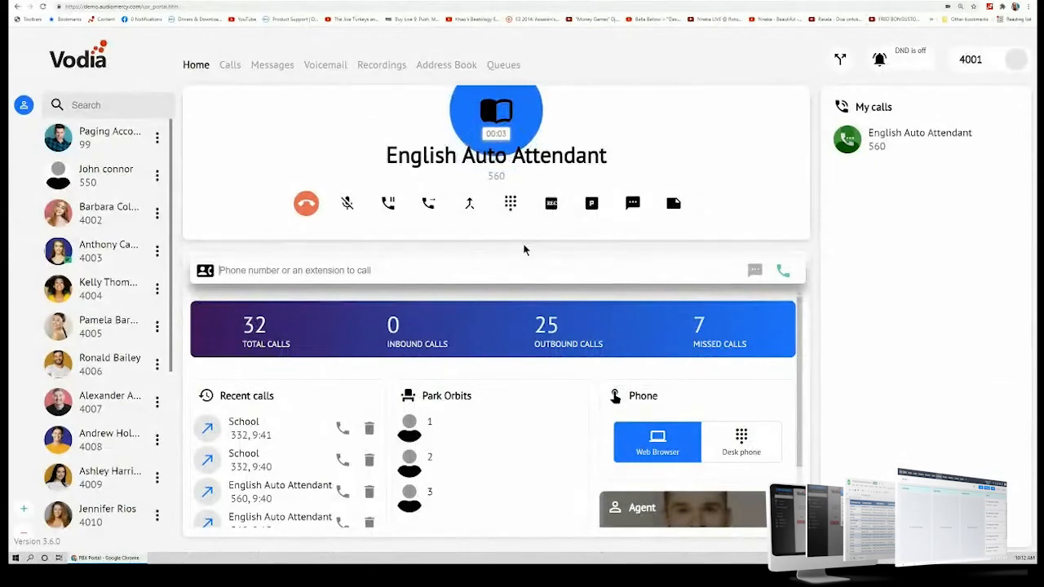
{"action": "left_click", "coordinate": [511, 204]}
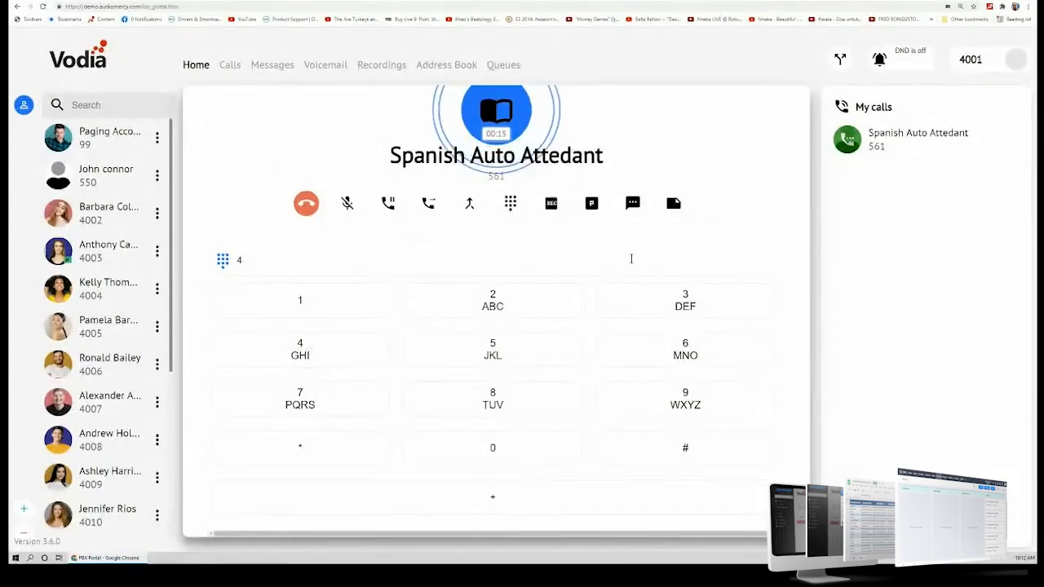
{"action": "left_click", "coordinate": [307, 204]}
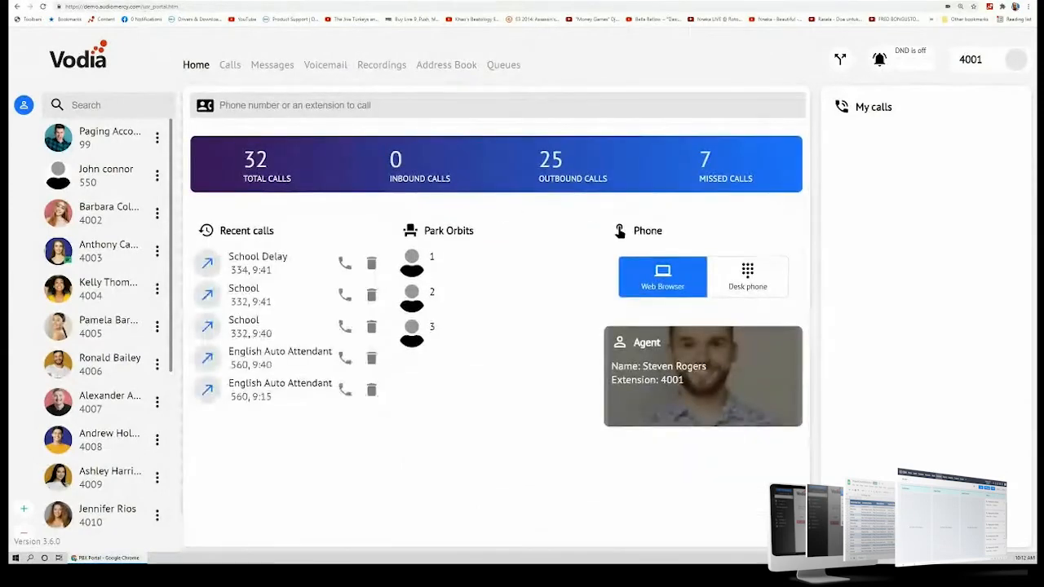
Step: Recheck auto attendant 560's service flag greetings, and call 332 from the user portal to toggle the School service flag
{"action": "left_click", "coordinate": [155, 2]}
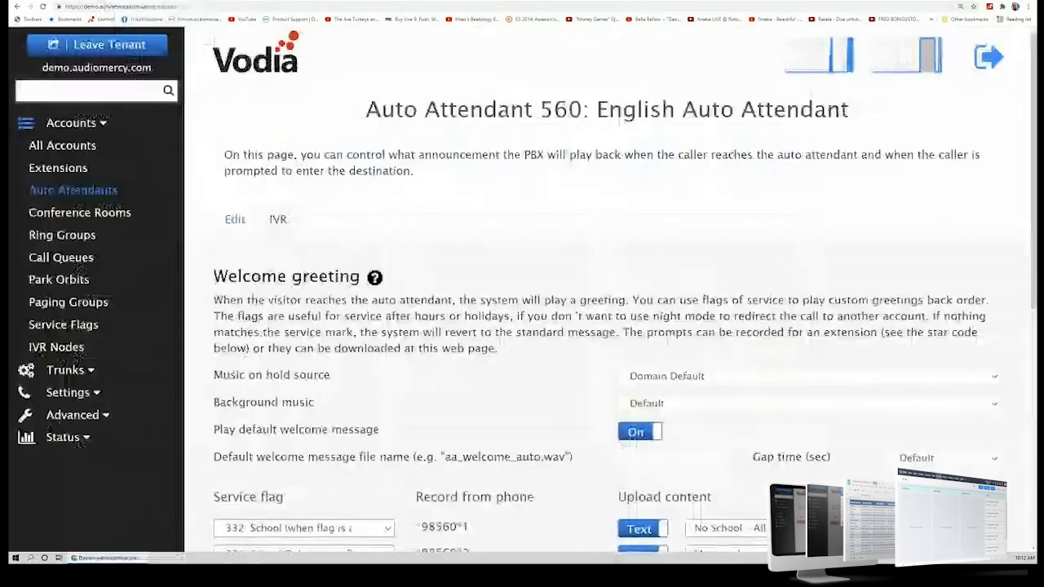
{"action": "scroll", "coordinate": [326, 212], "scroll_direction": "down", "scroll_amount": 3}
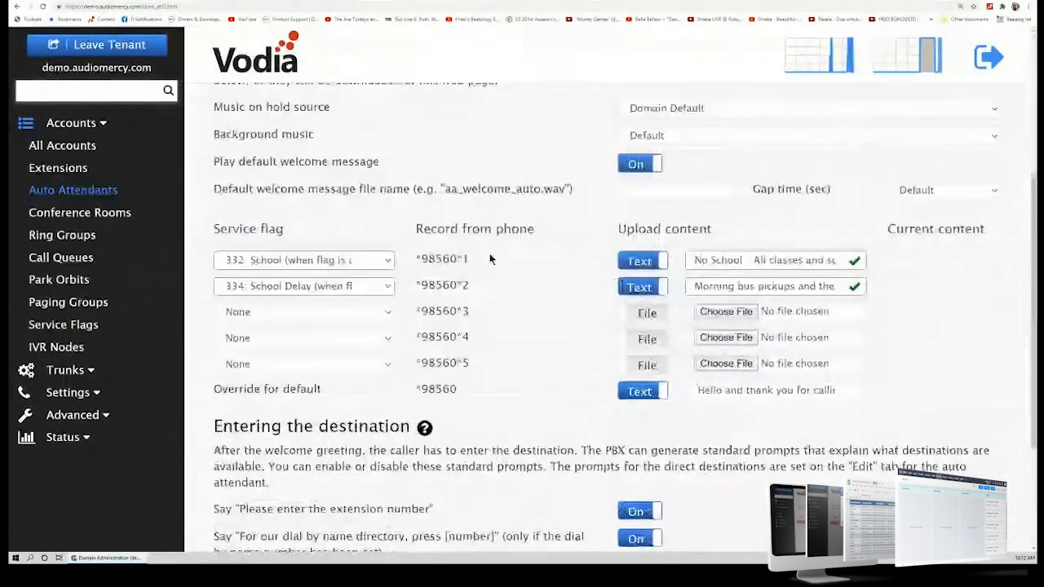
{"action": "scroll", "coordinate": [379, 276], "scroll_direction": "up", "scroll_amount": 5}
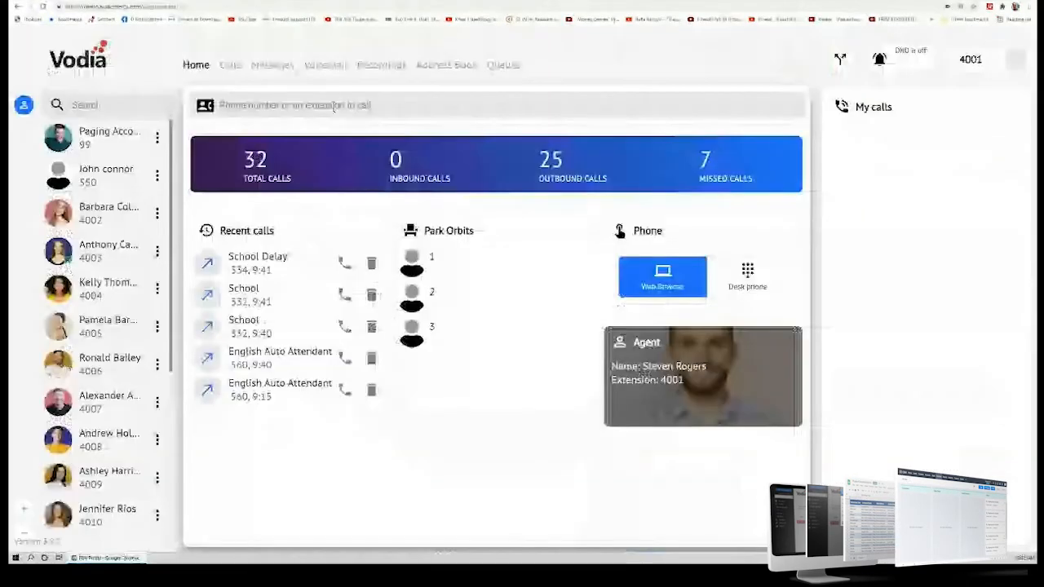
{"action": "left_click", "coordinate": [333, 106]}
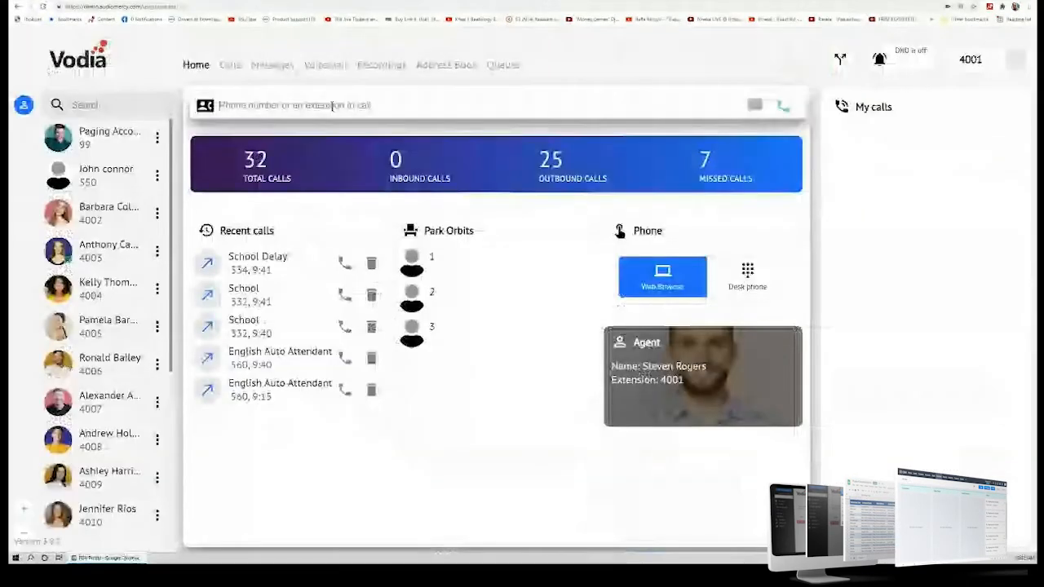
{"action": "type", "text": "332"}
{"action": "key", "text": "Return"}
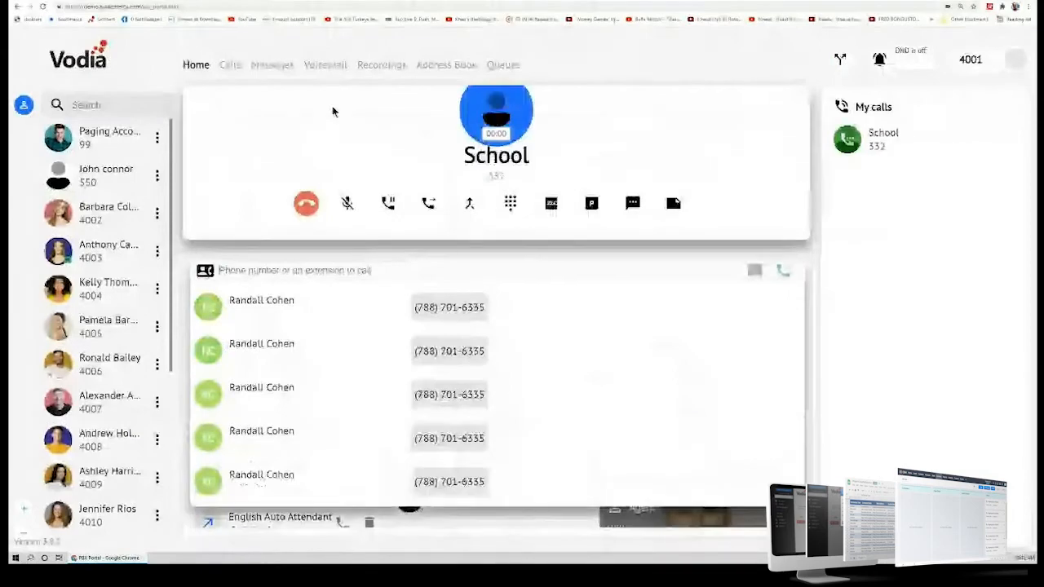
{"action": "left_click", "coordinate": [308, 204]}
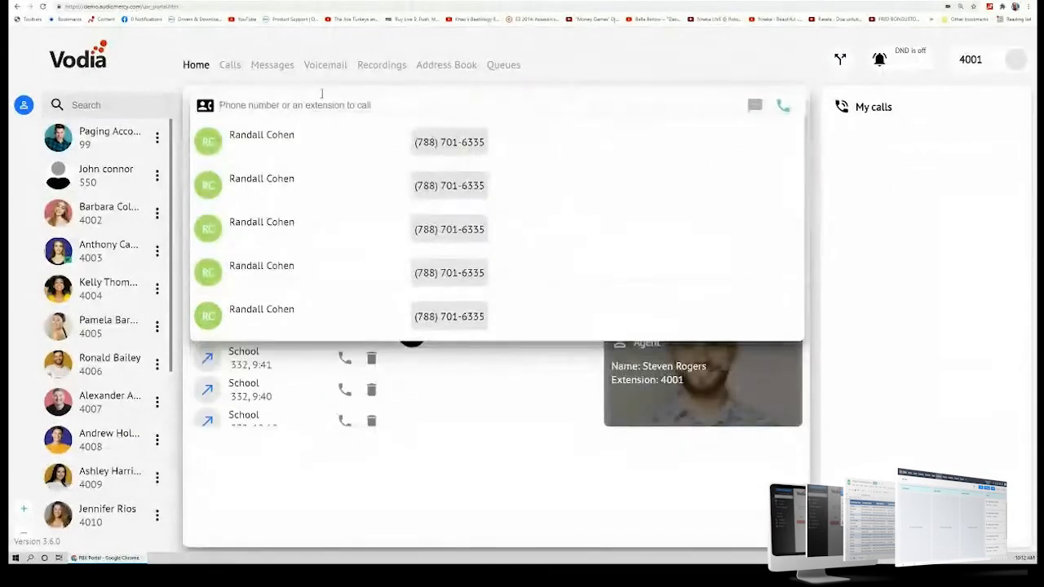
Step: Redial English Auto Attendant 560 from the recent calls, check the domain's service flags during the call, and hang up
{"action": "left_click", "coordinate": [206, 65]}
{"action": "left_click", "coordinate": [254, 106]}
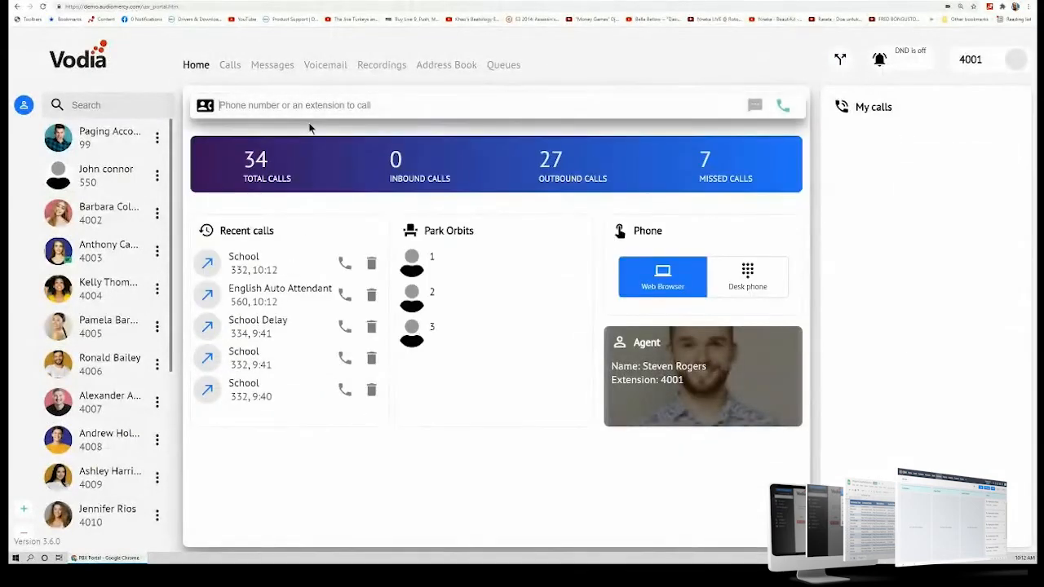
{"action": "left_click", "coordinate": [343, 298]}
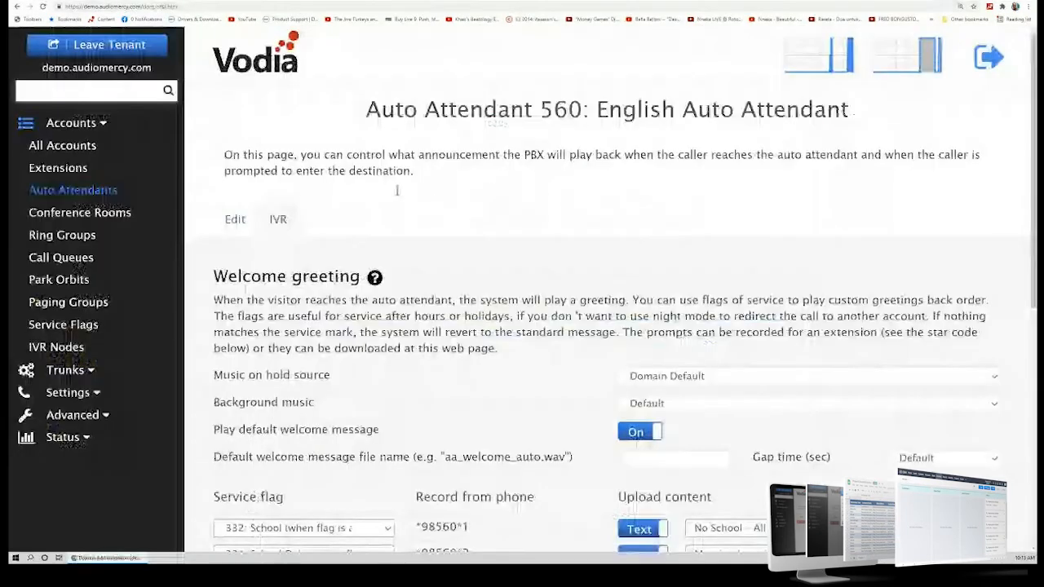
{"action": "left_click", "coordinate": [62, 324]}
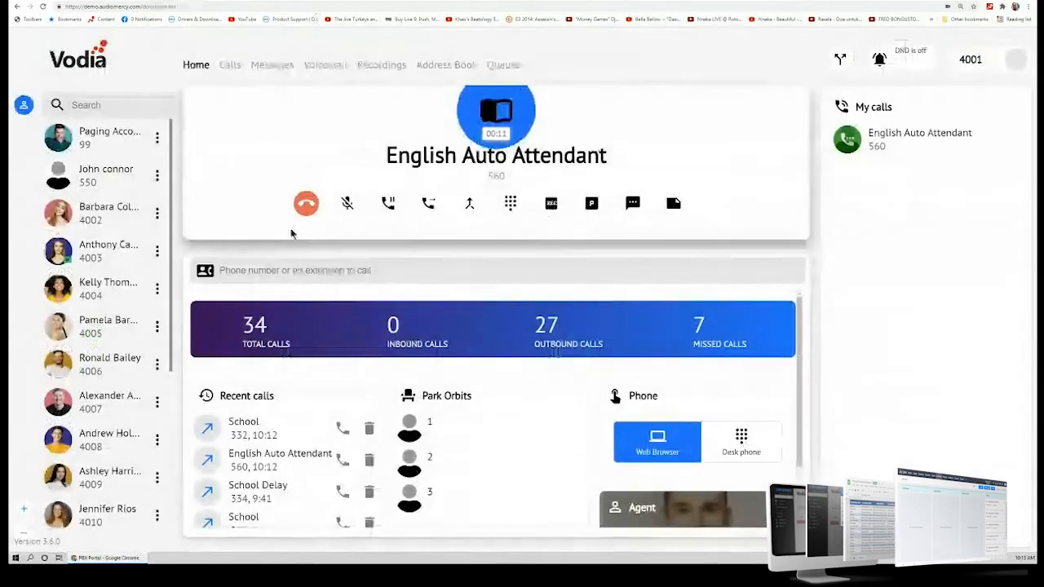
{"action": "left_click", "coordinate": [306, 204]}
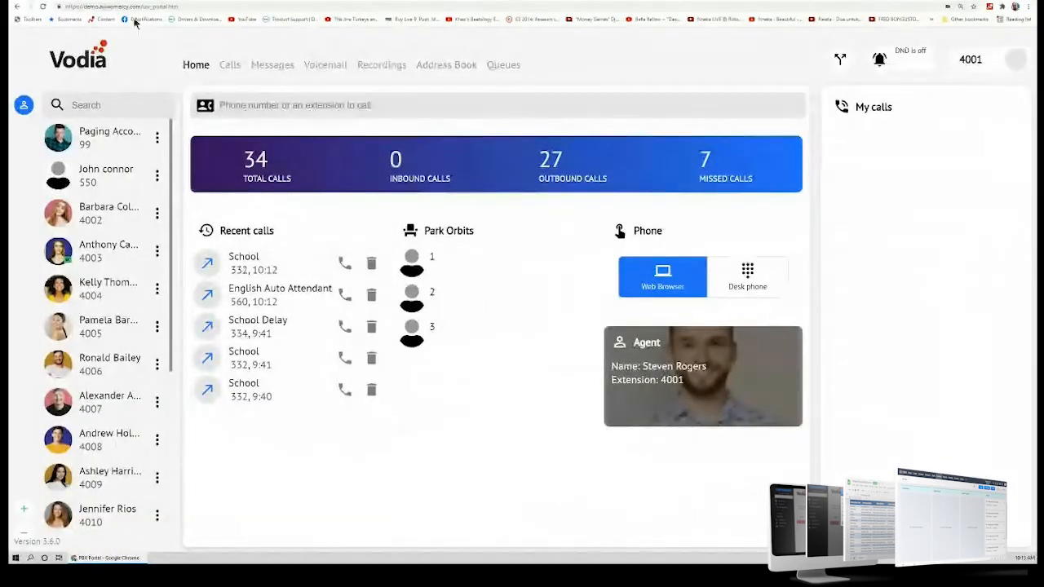
Step: Call 332 again to switch the School service flag back, and hang up
{"action": "left_click", "coordinate": [256, 114]}
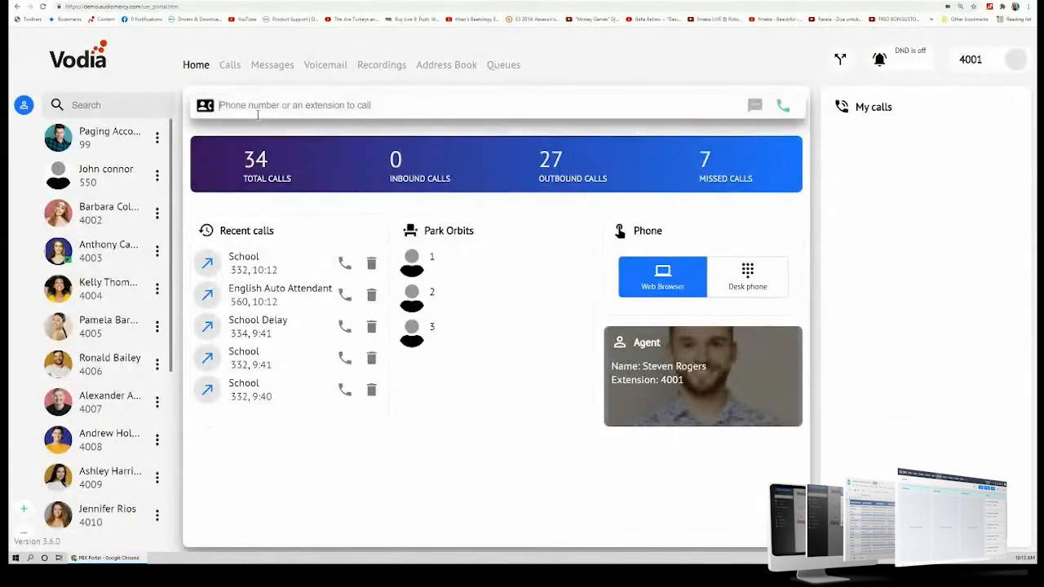
{"action": "type", "text": "332"}
{"action": "key", "text": "Return"}
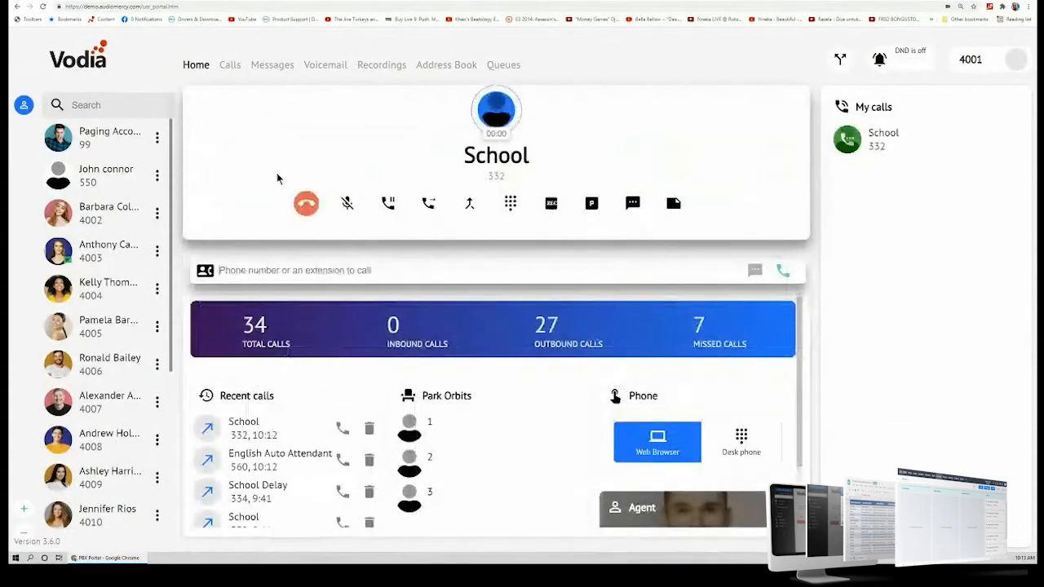
{"action": "left_click", "coordinate": [306, 209]}
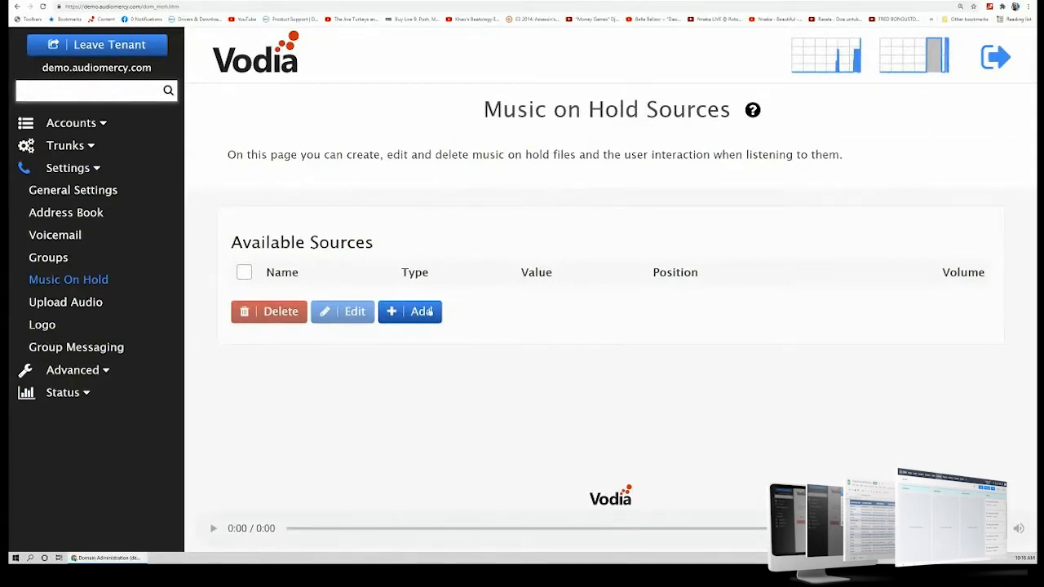
Step: Start a new music on hold source of type RTP Stream with port number 58584
{"action": "left_click", "coordinate": [430, 313]}
{"action": "left_click", "coordinate": [552, 147]}
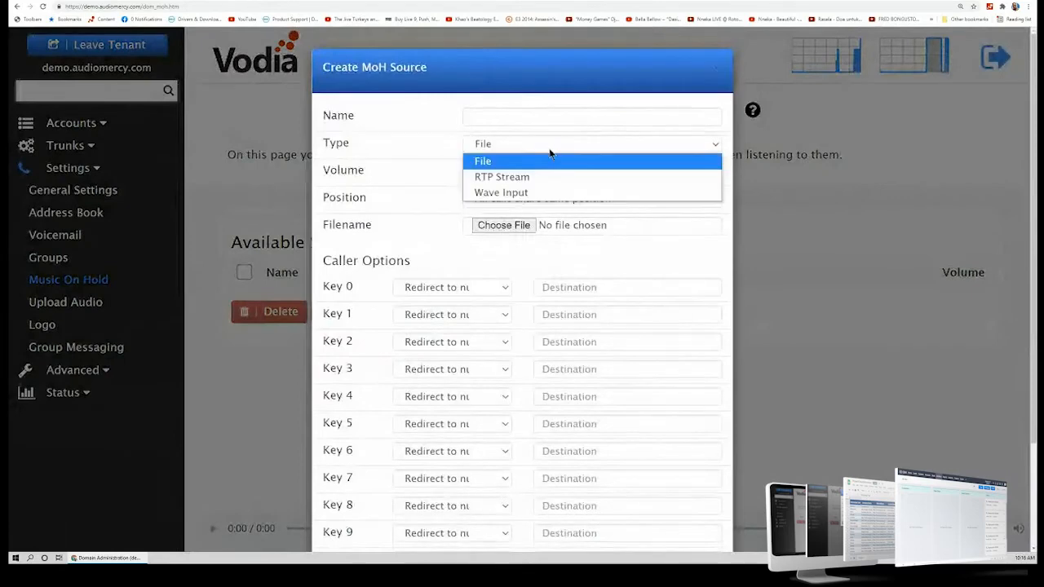
{"action": "left_click", "coordinate": [538, 179]}
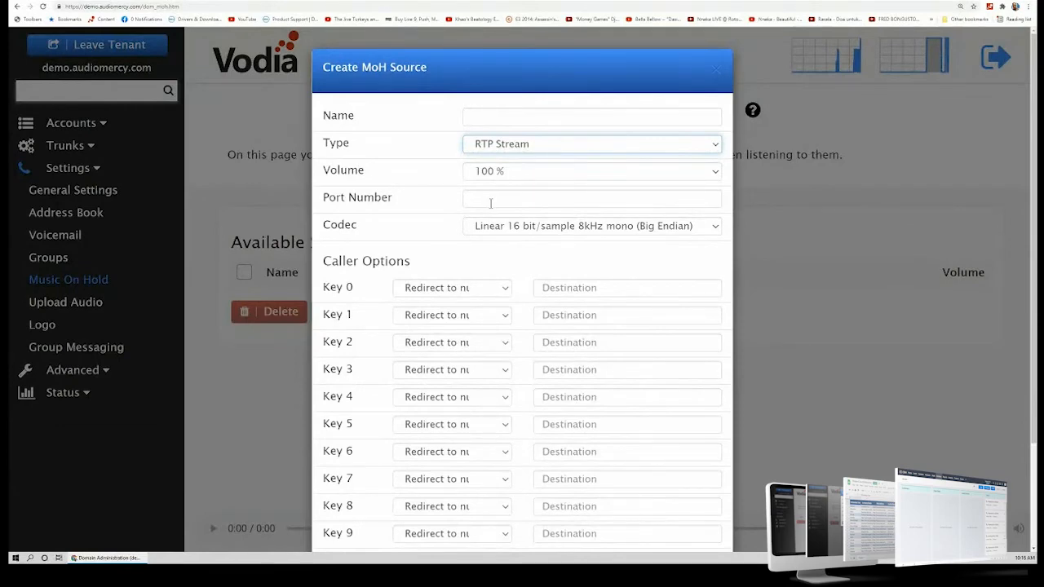
{"action": "left_click", "coordinate": [490, 203]}
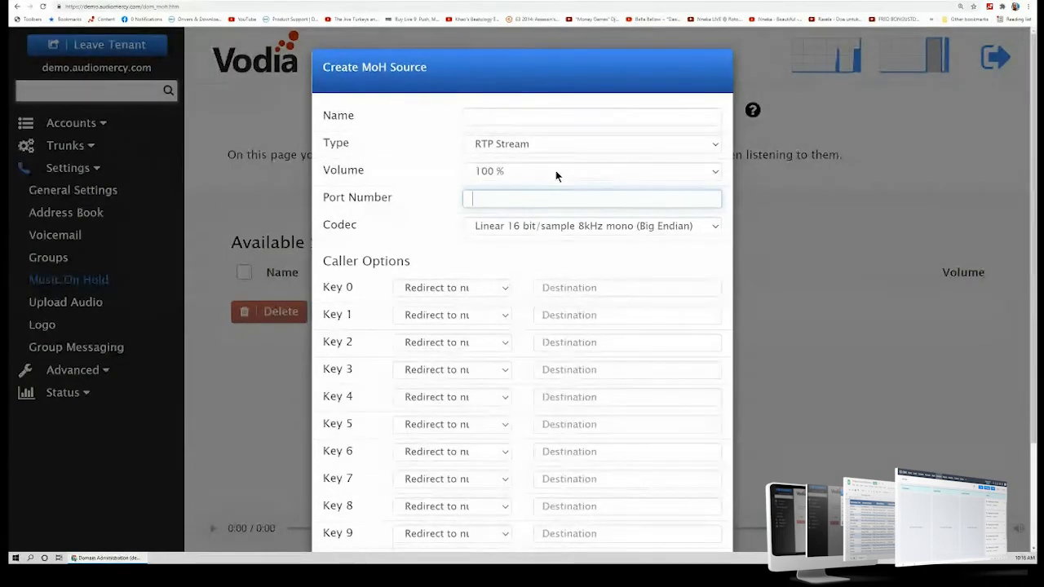
{"action": "type", "text": "58584"}
Step: Name the new music on hold source Jazz and change its type to File
{"action": "left_click", "coordinate": [514, 114]}
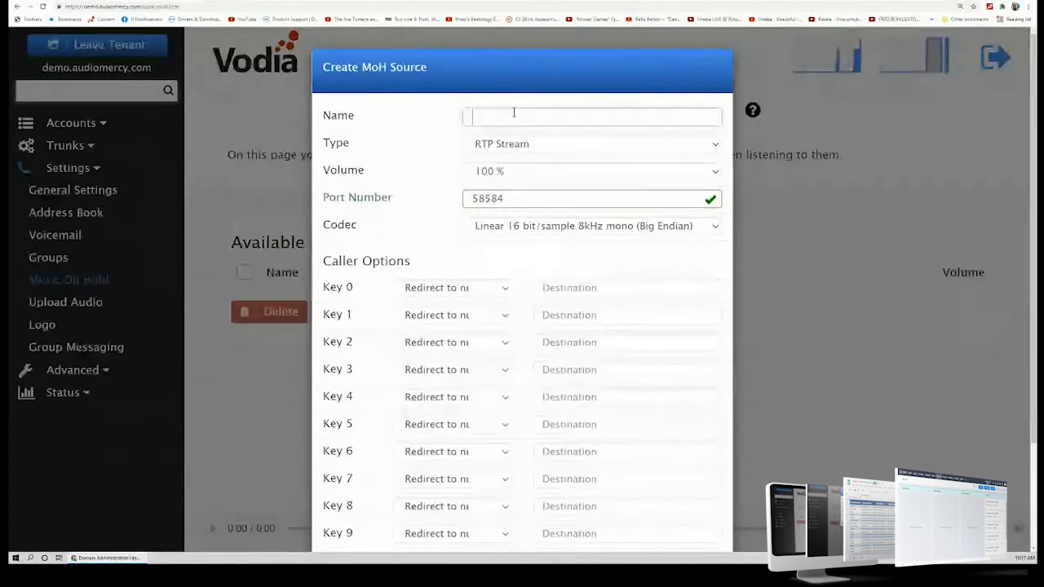
{"action": "type", "text": "Jazz"}
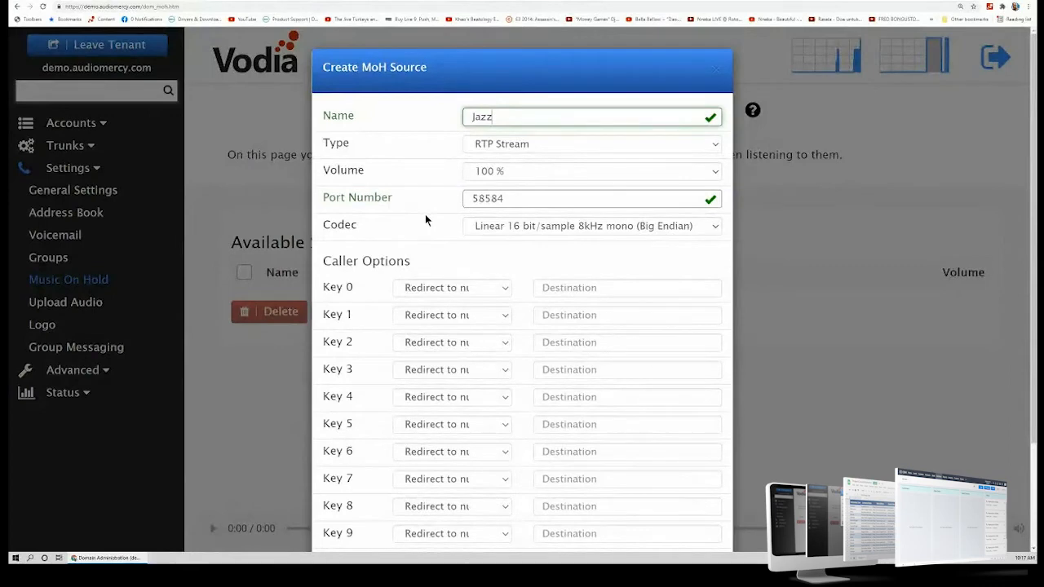
{"action": "left_click", "coordinate": [508, 143]}
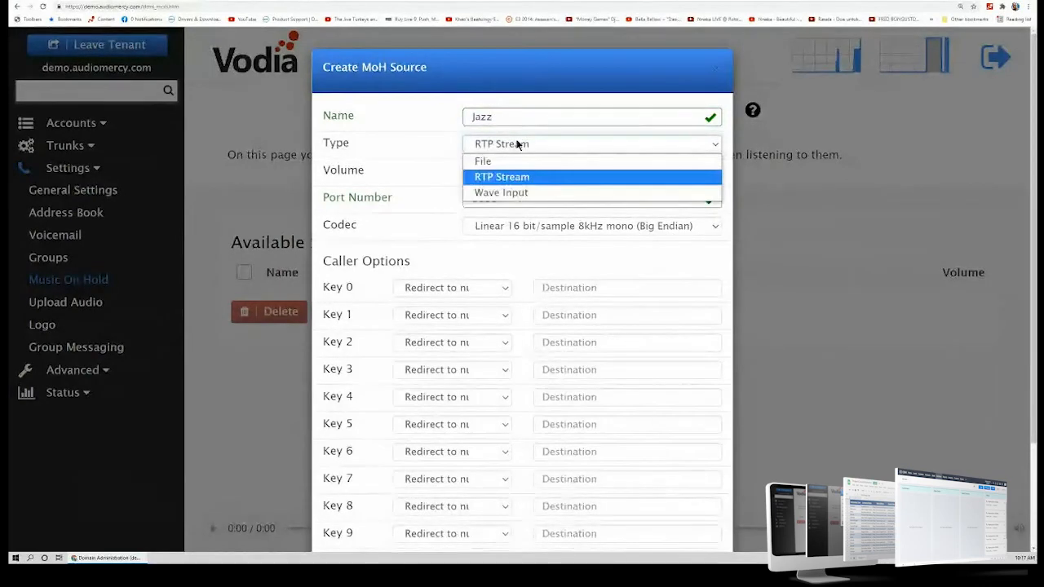
{"action": "left_click", "coordinate": [511, 167]}
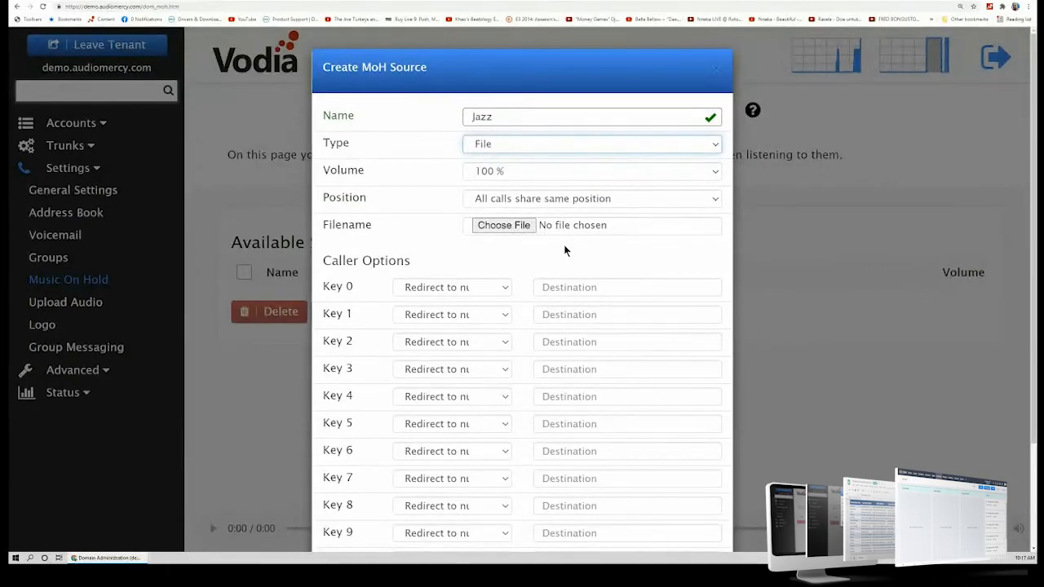
Step: Switch Key 0's caller option to Send text message to caller, and back to Redirect to number
{"action": "scroll", "coordinate": [565, 250], "scroll_direction": "down", "scroll_amount": 2}
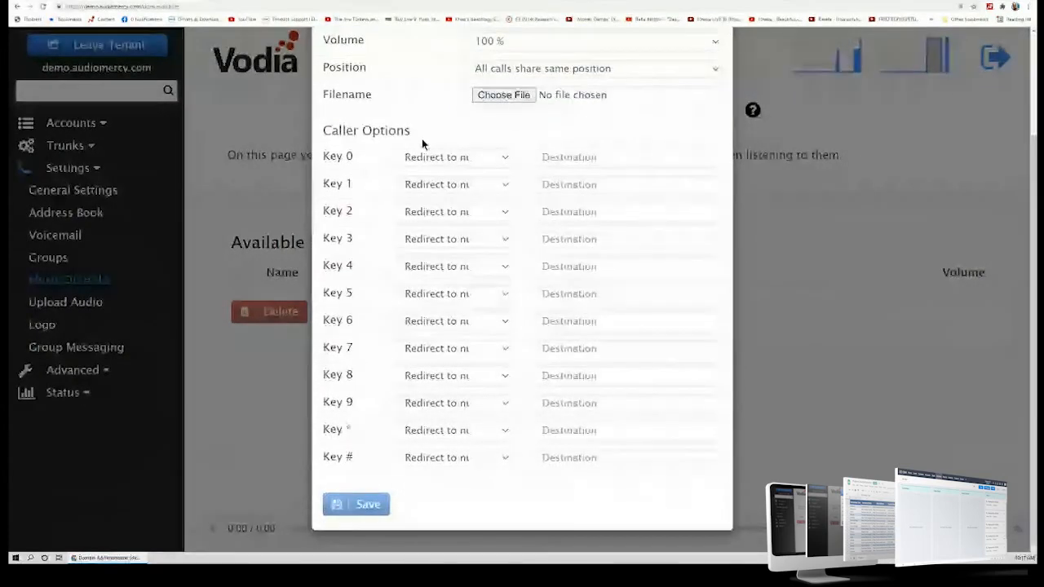
{"action": "left_click", "coordinate": [499, 155]}
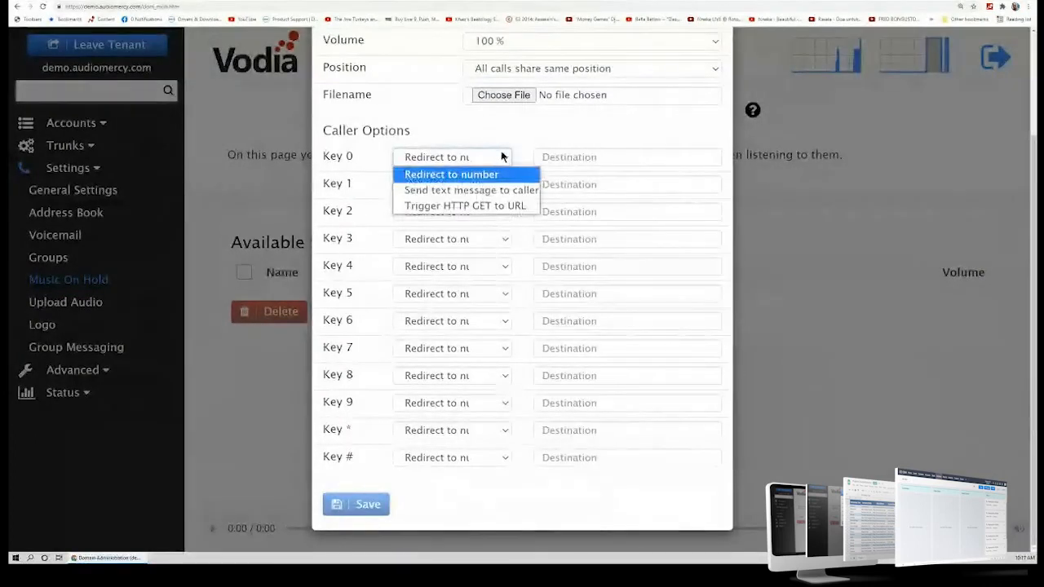
{"action": "left_click", "coordinate": [494, 191]}
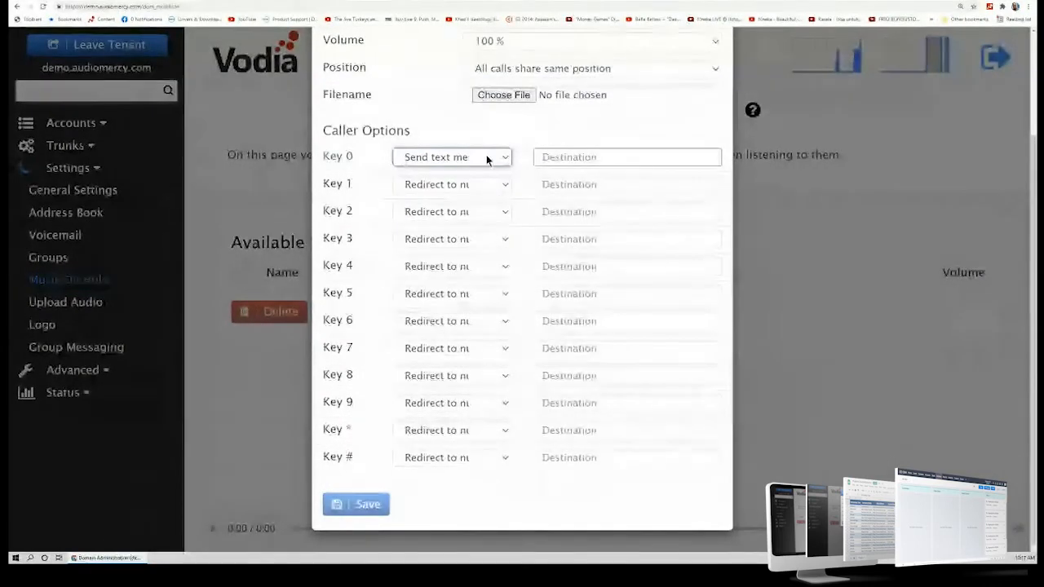
{"action": "left_click", "coordinate": [494, 155]}
{"action": "left_click", "coordinate": [494, 172]}
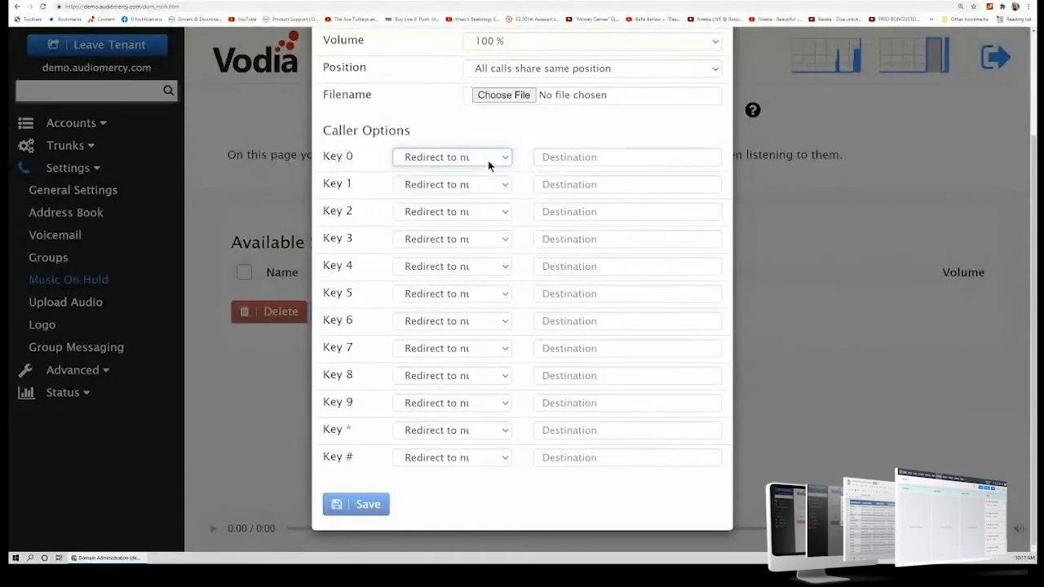
{"action": "left_click", "coordinate": [571, 158]}
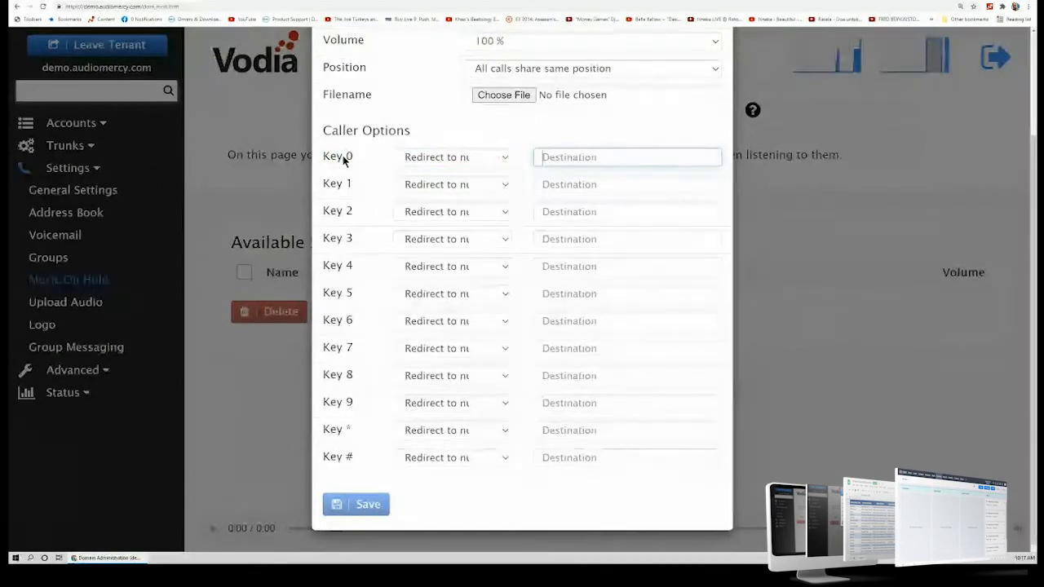
{"action": "left_click_drag", "start_coordinate": [354, 158], "coordinate": [318, 173]}
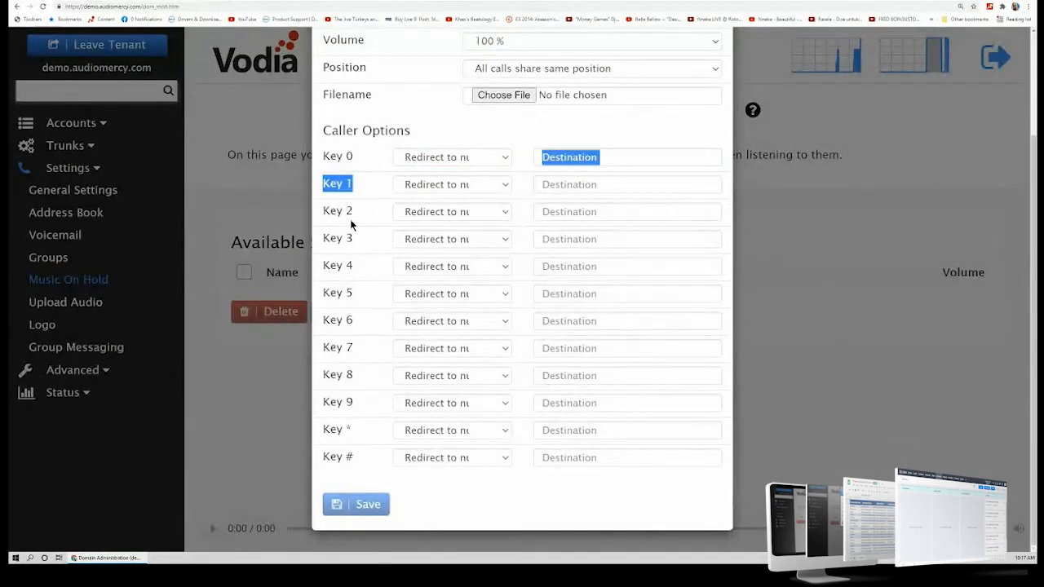
{"action": "left_click_drag", "start_coordinate": [354, 213], "coordinate": [309, 239]}
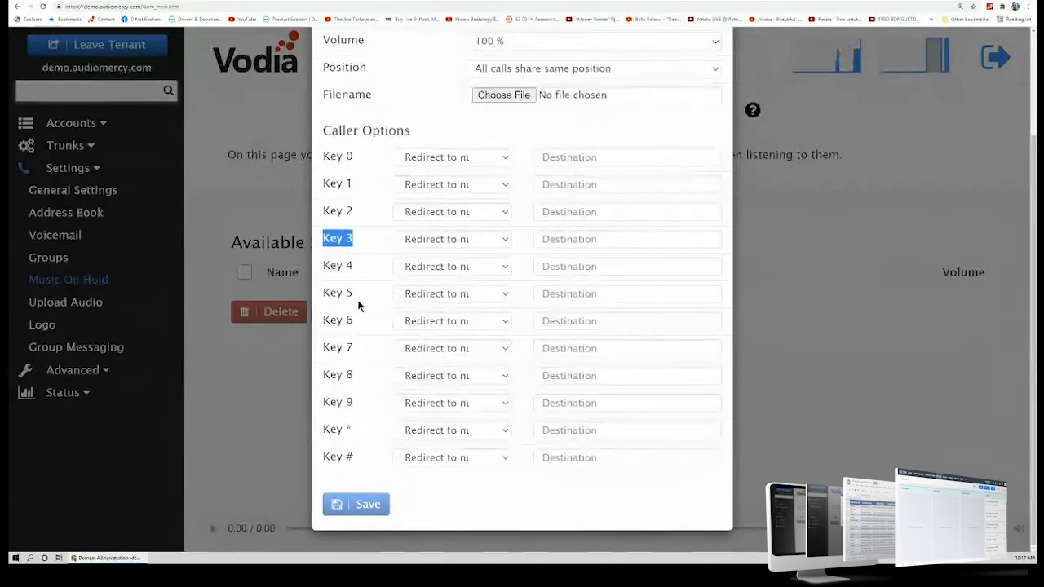
{"action": "scroll", "coordinate": [359, 303], "scroll_direction": "up", "scroll_amount": 2}
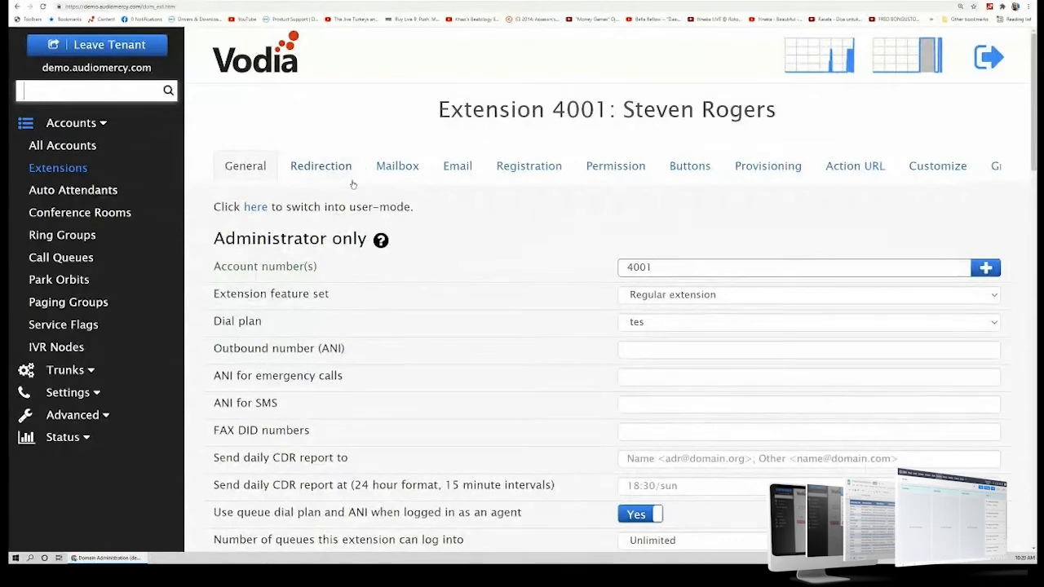
Step: In the redirection settings of extension 4001, choose extension 4002 as the target for forwarding all calls
{"action": "left_click", "coordinate": [320, 166]}
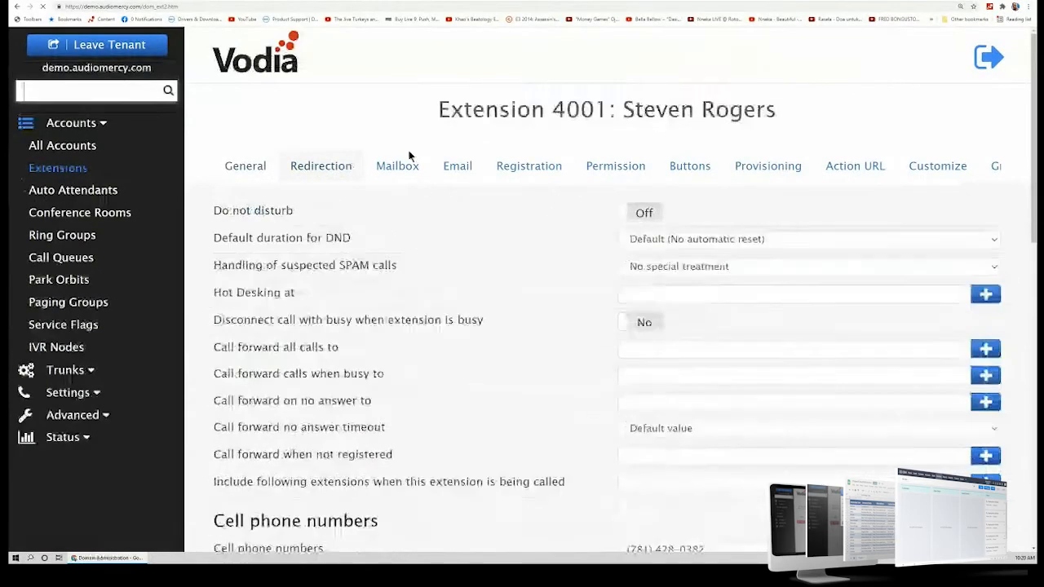
{"action": "scroll", "coordinate": [568, 282], "scroll_direction": "down", "scroll_amount": 2}
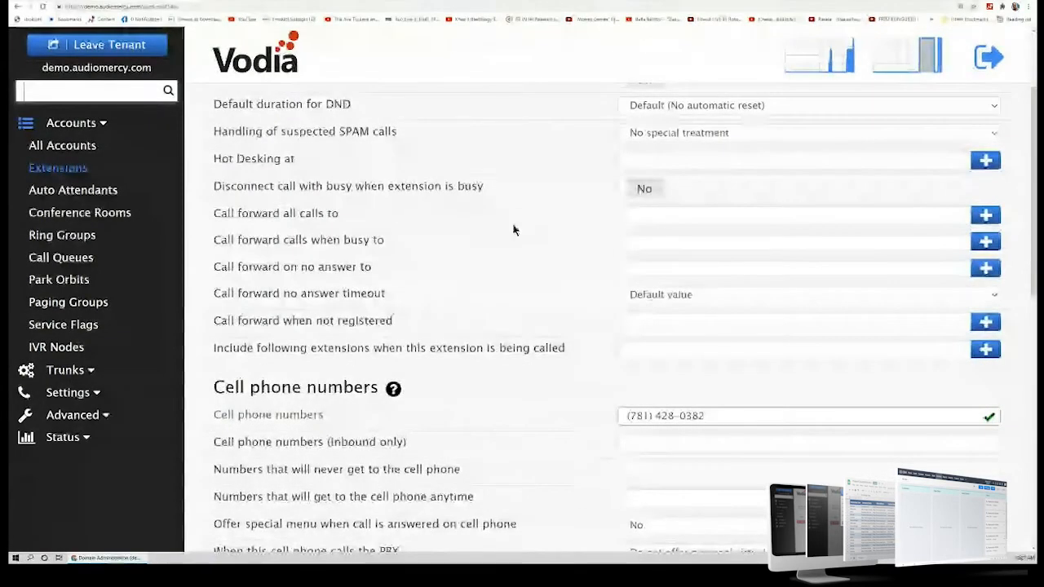
{"action": "left_click", "coordinate": [639, 216]}
{"action": "left_click", "coordinate": [987, 217]}
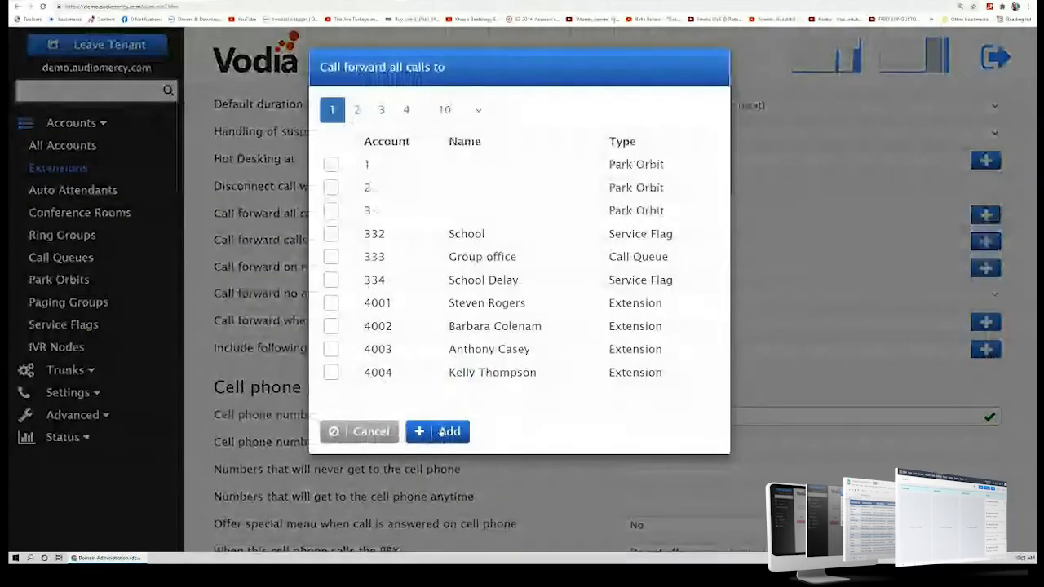
{"action": "left_click", "coordinate": [440, 432]}
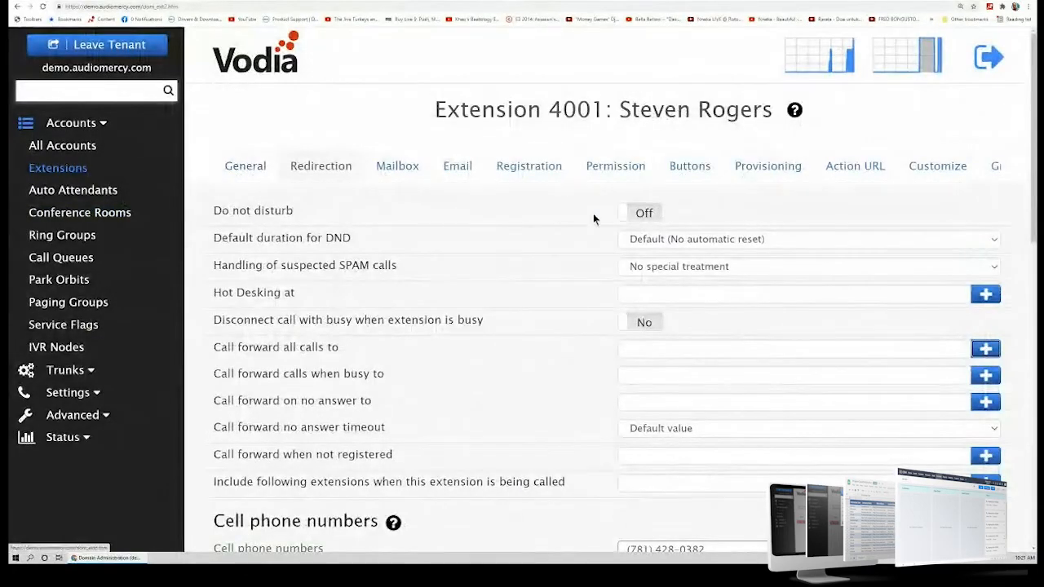
{"action": "scroll", "coordinate": [636, 351], "scroll_direction": "down", "scroll_amount": 2}
{"action": "scroll", "coordinate": [628, 353], "scroll_direction": "up", "scroll_amount": 1}
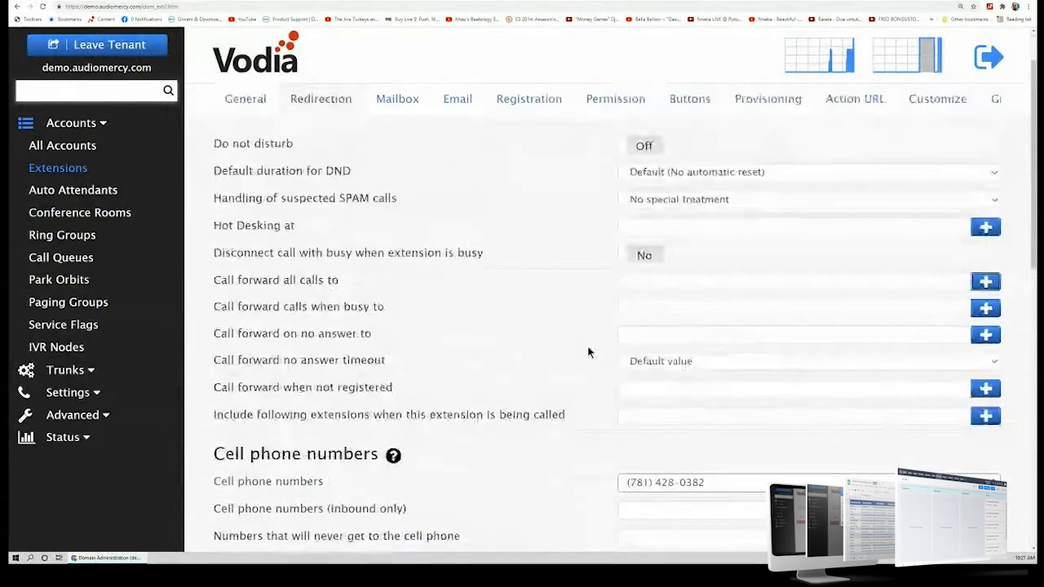
{"action": "left_click", "coordinate": [712, 283]}
{"action": "left_click", "coordinate": [994, 281]}
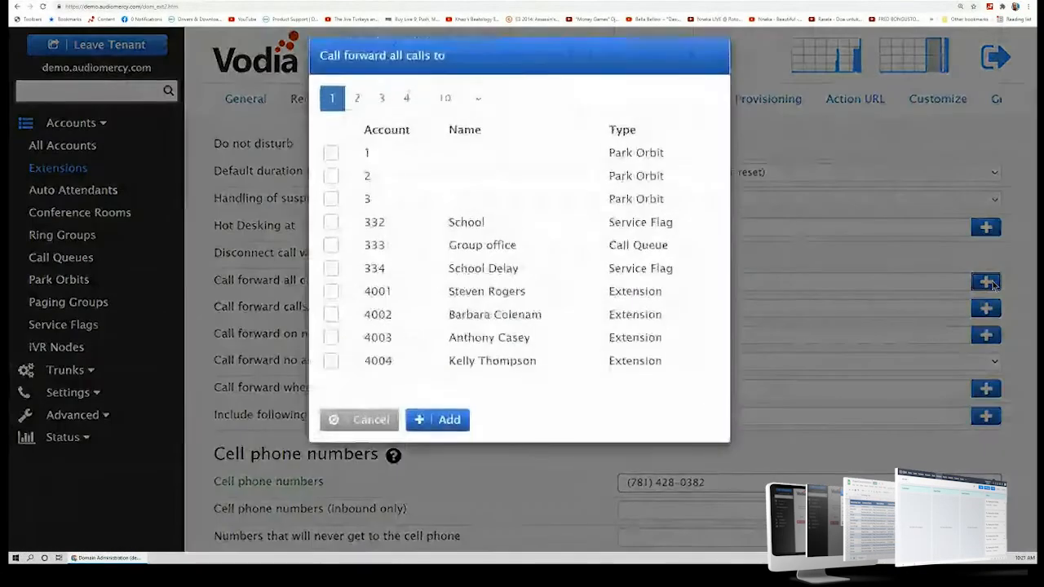
{"action": "left_click", "coordinate": [330, 327]}
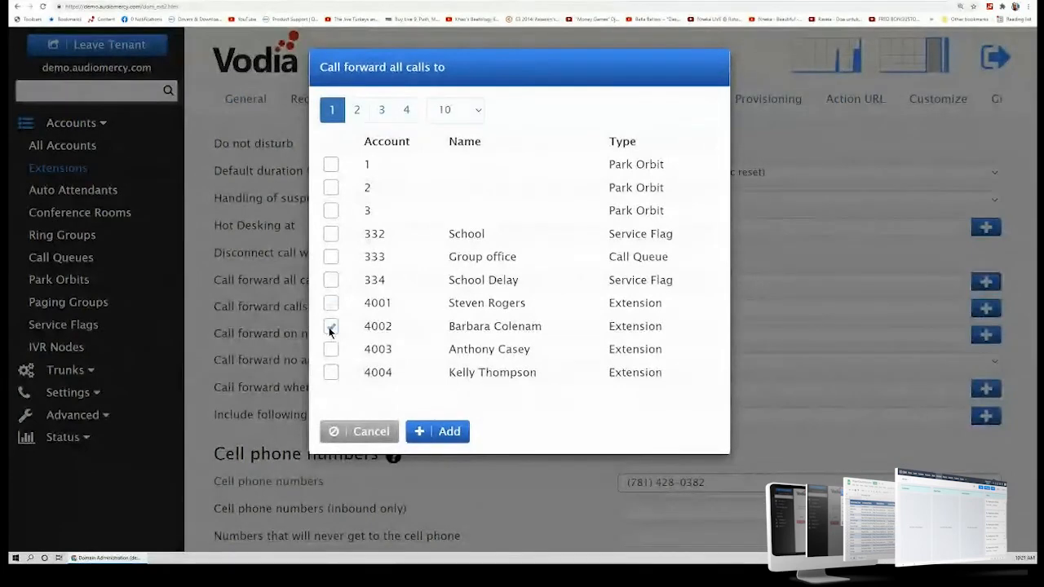
{"action": "left_click", "coordinate": [447, 431]}
Step: Review the call type choices and the weekday and holiday time fields for the call forwarding to 4002
{"action": "scroll", "coordinate": [702, 302], "scroll_direction": "down", "scroll_amount": 1}
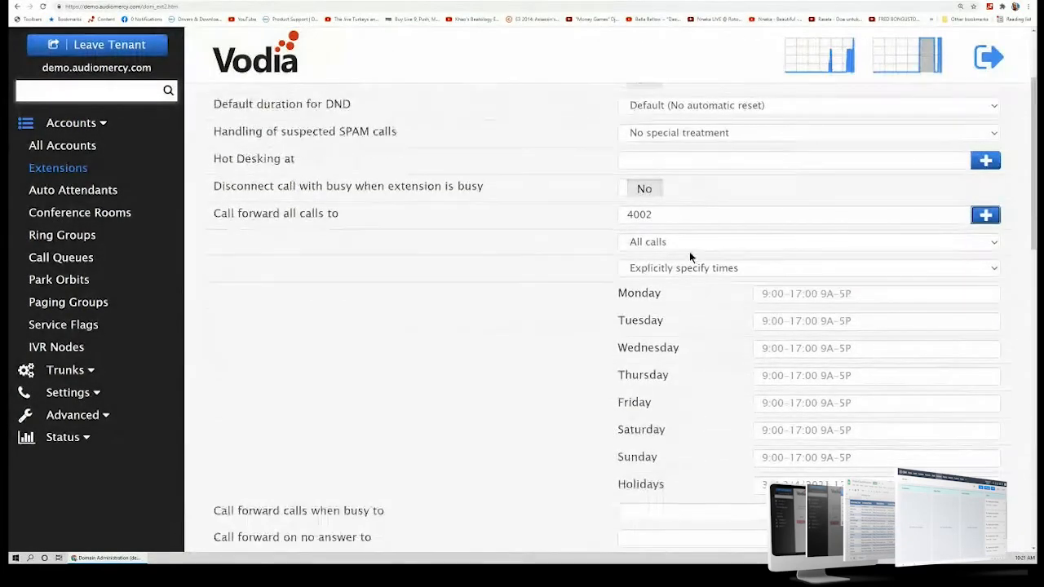
{"action": "left_click", "coordinate": [688, 246]}
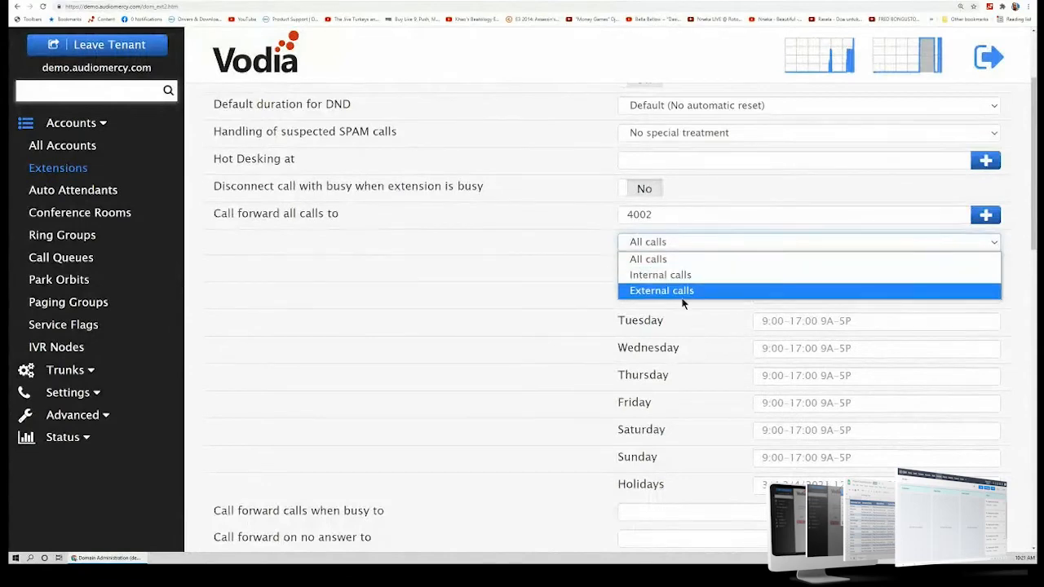
{"action": "left_click", "coordinate": [588, 264]}
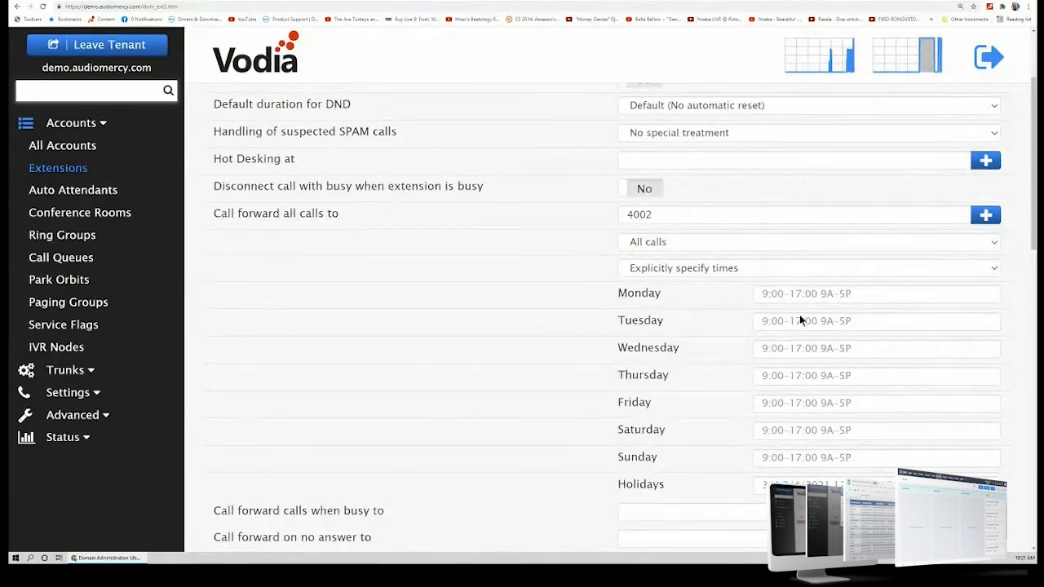
{"action": "left_click", "coordinate": [779, 299]}
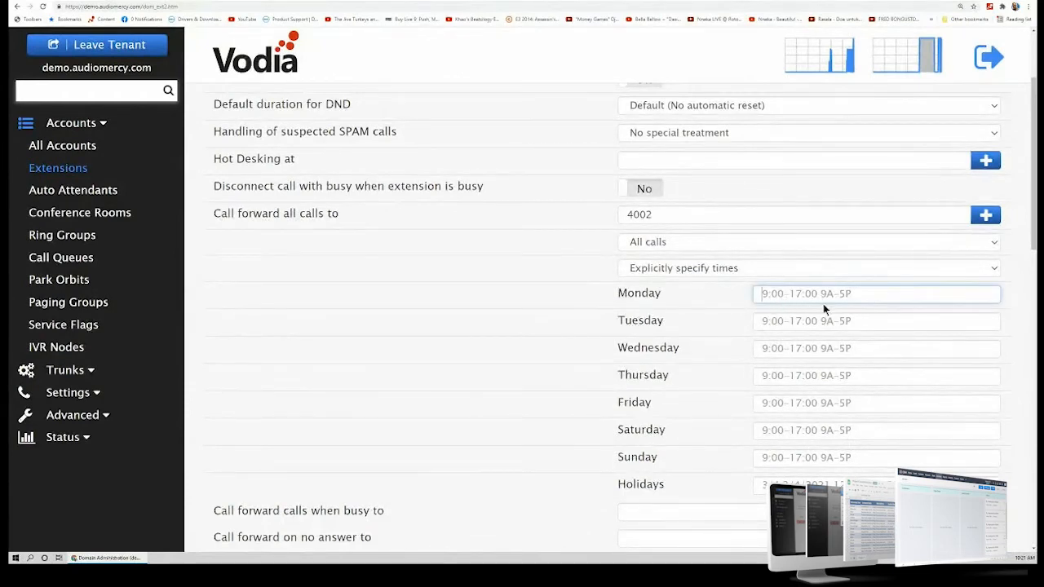
{"action": "left_click", "coordinate": [781, 327]}
{"action": "left_click", "coordinate": [779, 348]}
{"action": "left_click", "coordinate": [784, 377]}
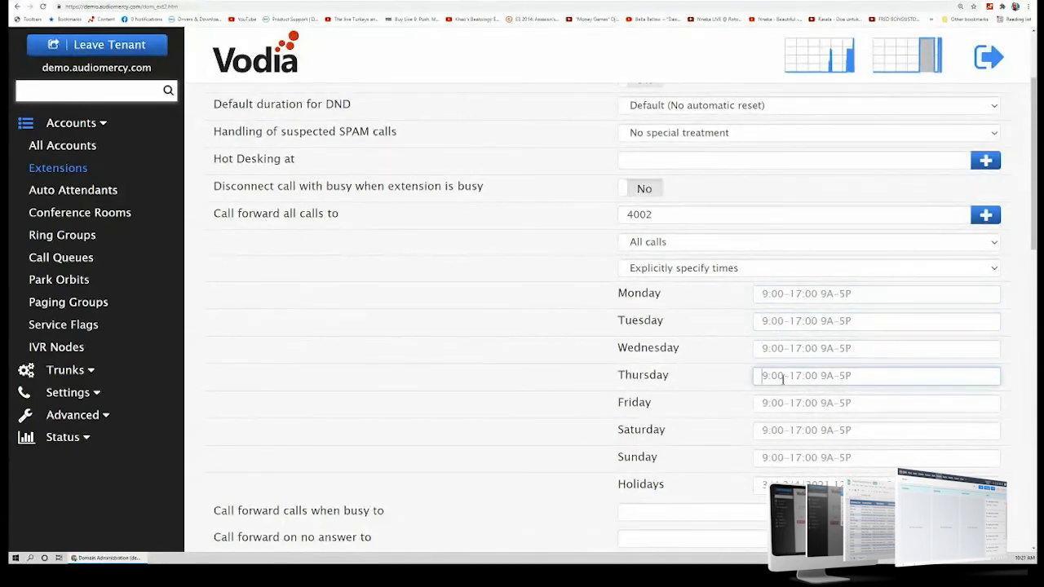
{"action": "left_click", "coordinate": [769, 403]}
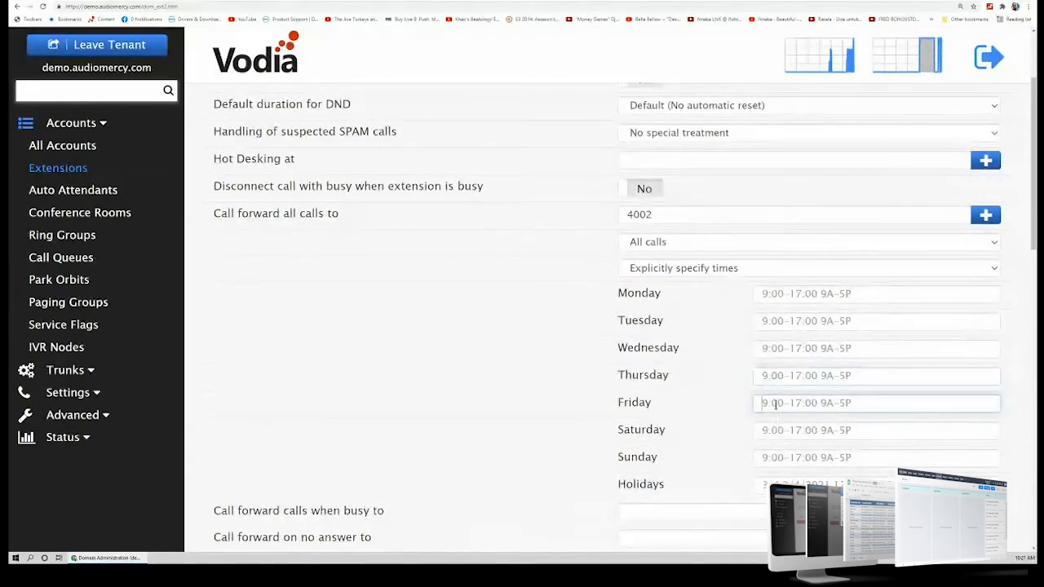
{"action": "left_click", "coordinate": [773, 346]}
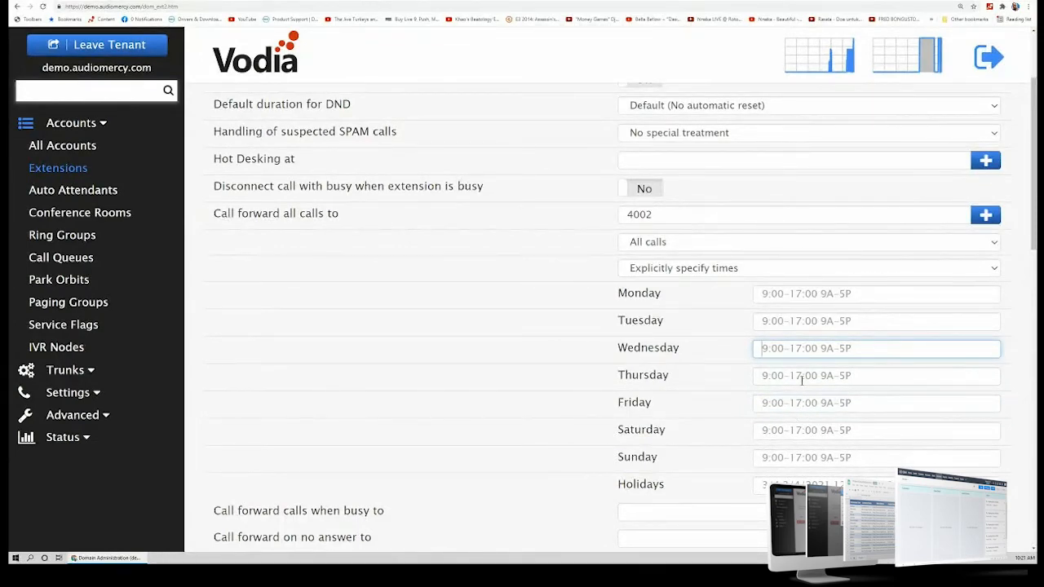
{"action": "left_click", "coordinate": [764, 485]}
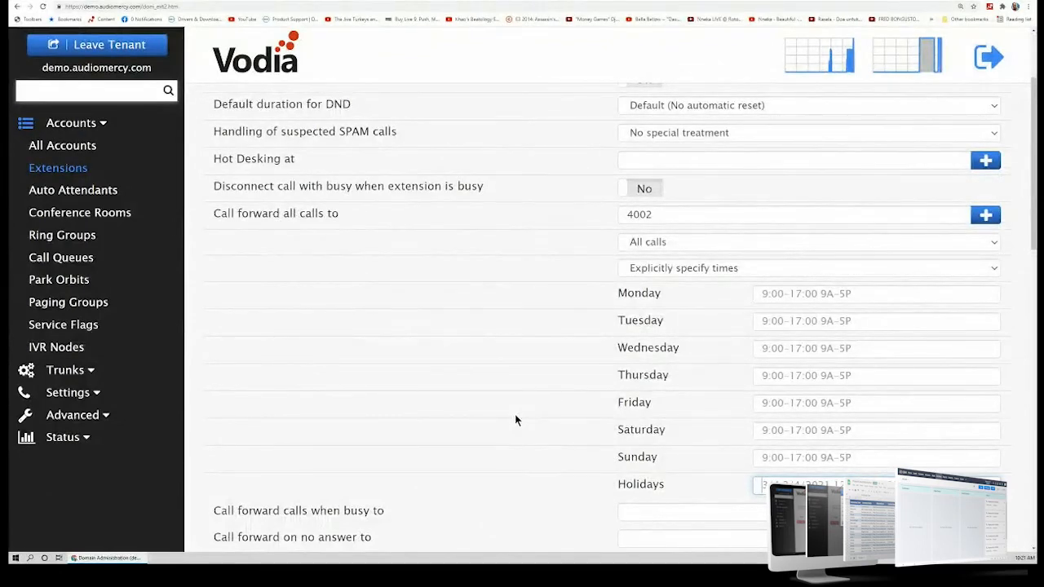
Step: Check the domain's service flags and open the settings of English Auto Attendant 560
{"action": "left_click", "coordinate": [63, 325]}
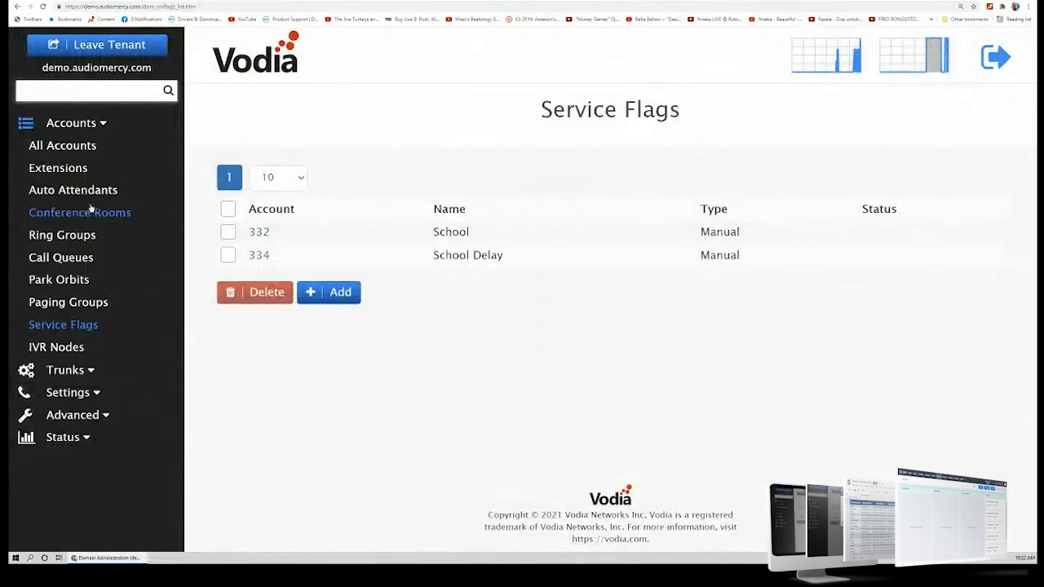
{"action": "left_click", "coordinate": [49, 189]}
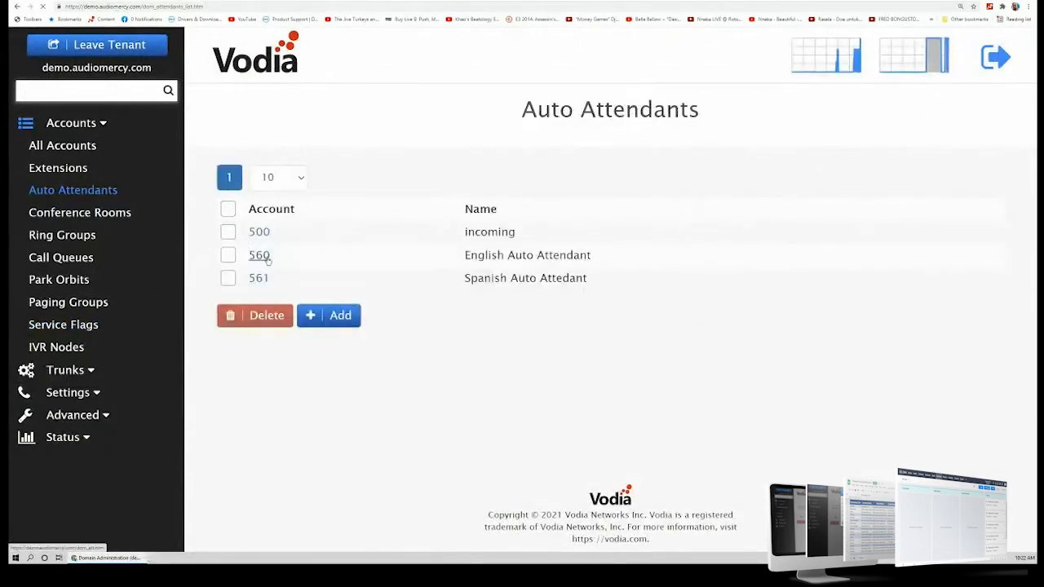
{"action": "left_click", "coordinate": [258, 256]}
{"action": "scroll", "coordinate": [375, 207], "scroll_direction": "down", "scroll_amount": 3}
{"action": "scroll", "coordinate": [415, 317], "scroll_direction": "up", "scroll_amount": 3}
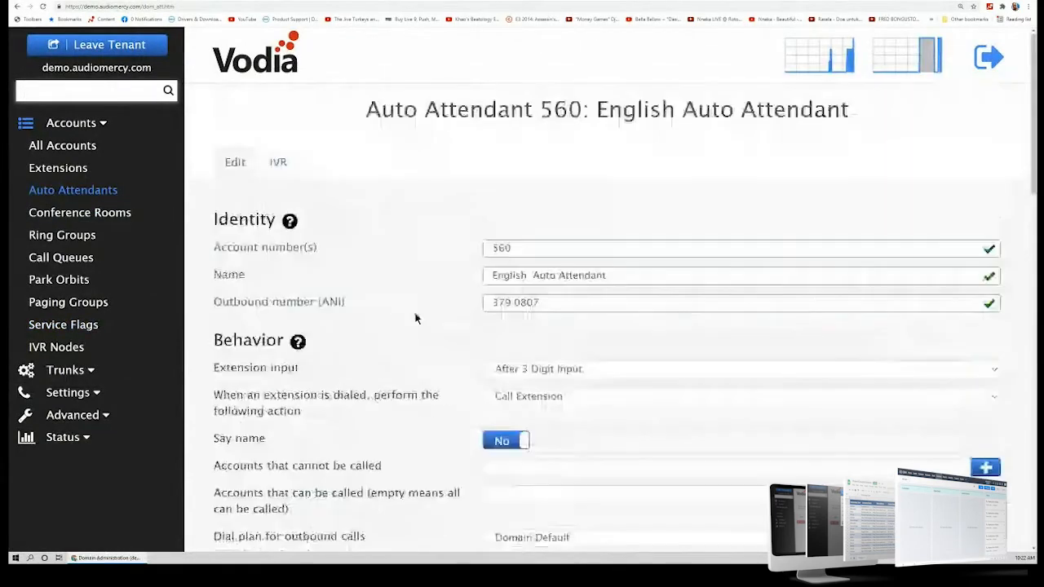
Step: Add the School service flag 332 as the service flag account in the auto attendant's night service
{"action": "scroll", "coordinate": [413, 312], "scroll_direction": "down", "scroll_amount": 5}
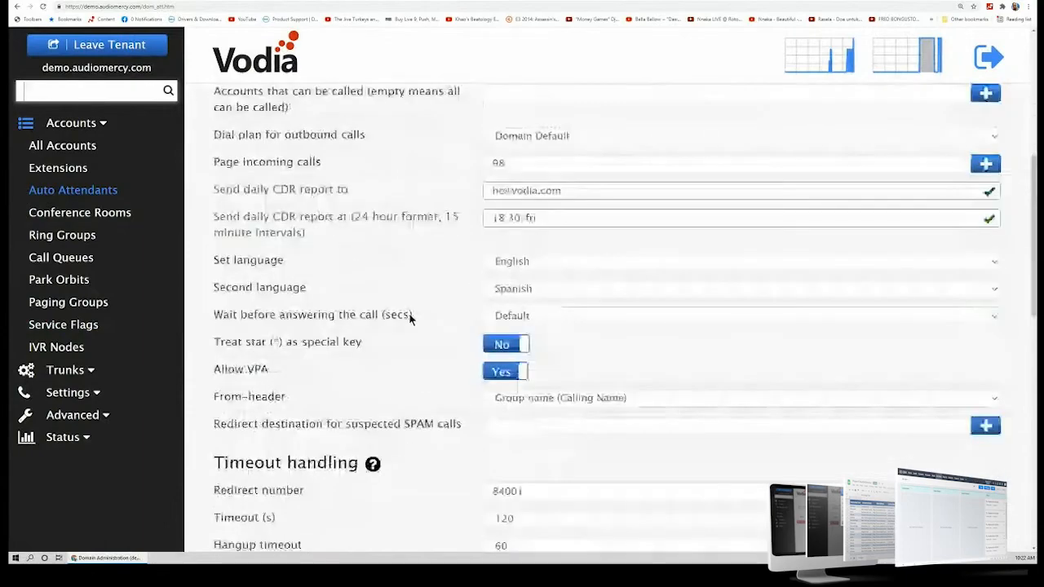
{"action": "scroll", "coordinate": [409, 320], "scroll_direction": "up", "scroll_amount": 5}
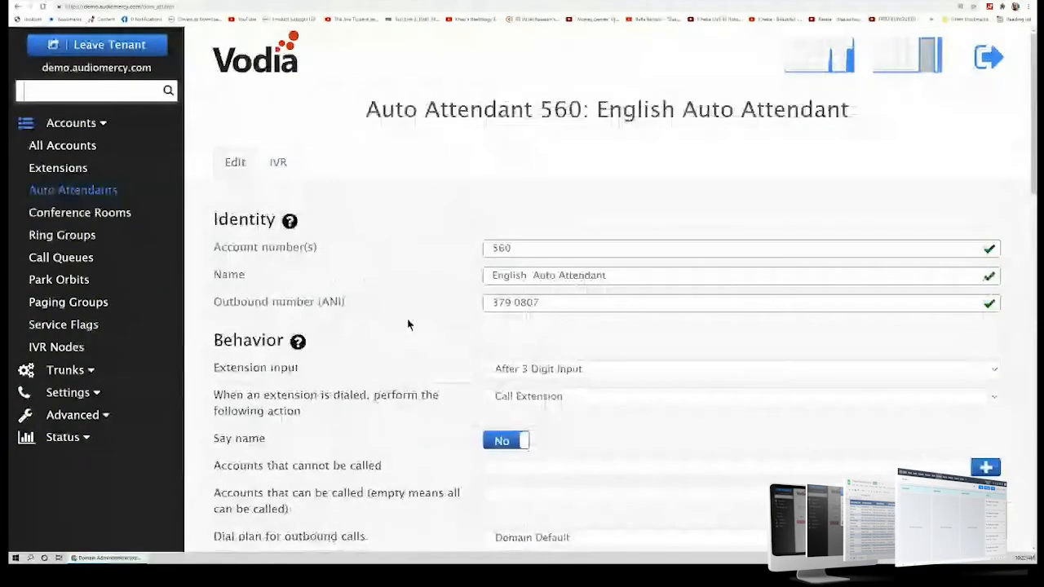
{"action": "scroll", "coordinate": [409, 323], "scroll_direction": "down", "scroll_amount": 3}
{"action": "scroll", "coordinate": [407, 318], "scroll_direction": "down", "scroll_amount": 3}
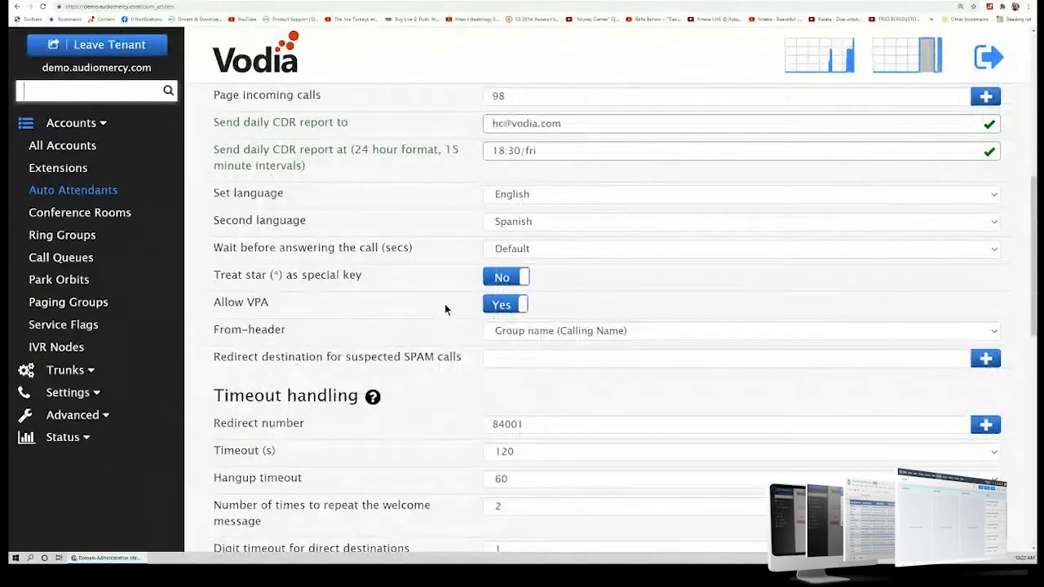
{"action": "scroll", "coordinate": [445, 310], "scroll_direction": "down", "scroll_amount": 1}
{"action": "scroll", "coordinate": [444, 308], "scroll_direction": "down", "scroll_amount": 3}
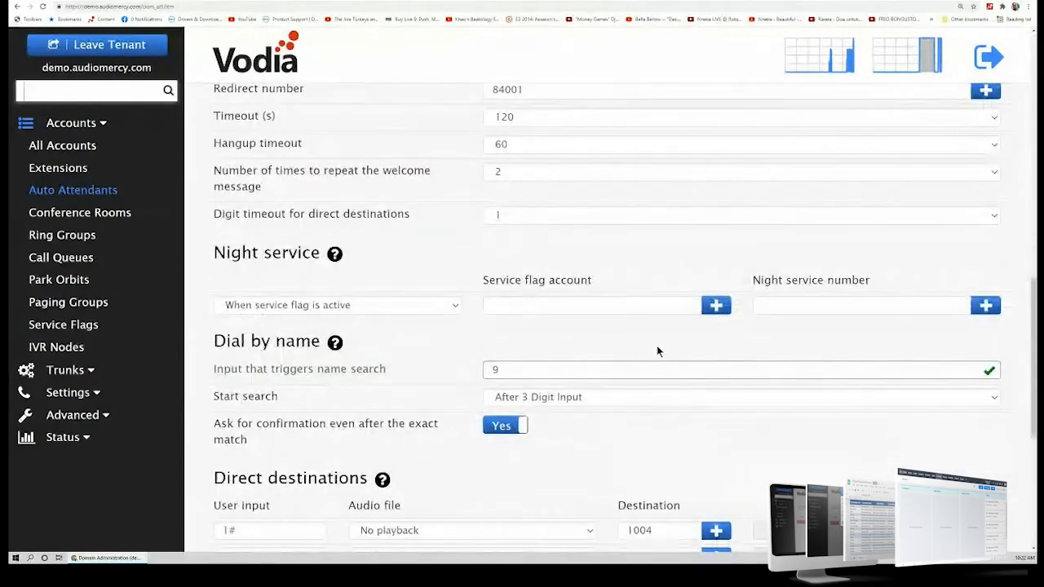
{"action": "left_click", "coordinate": [716, 305]}
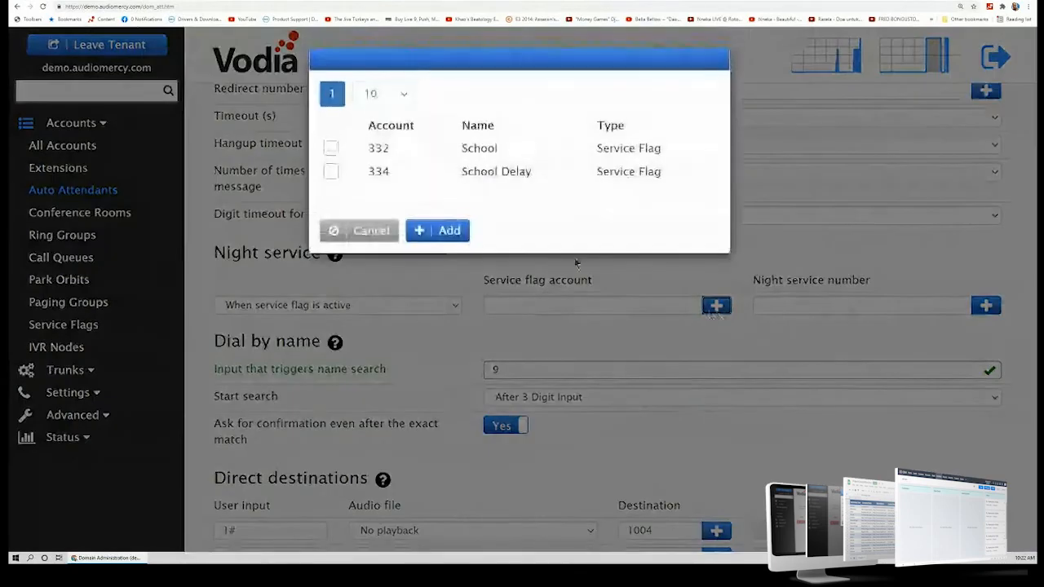
{"action": "left_click", "coordinate": [331, 148]}
{"action": "left_click", "coordinate": [441, 230]}
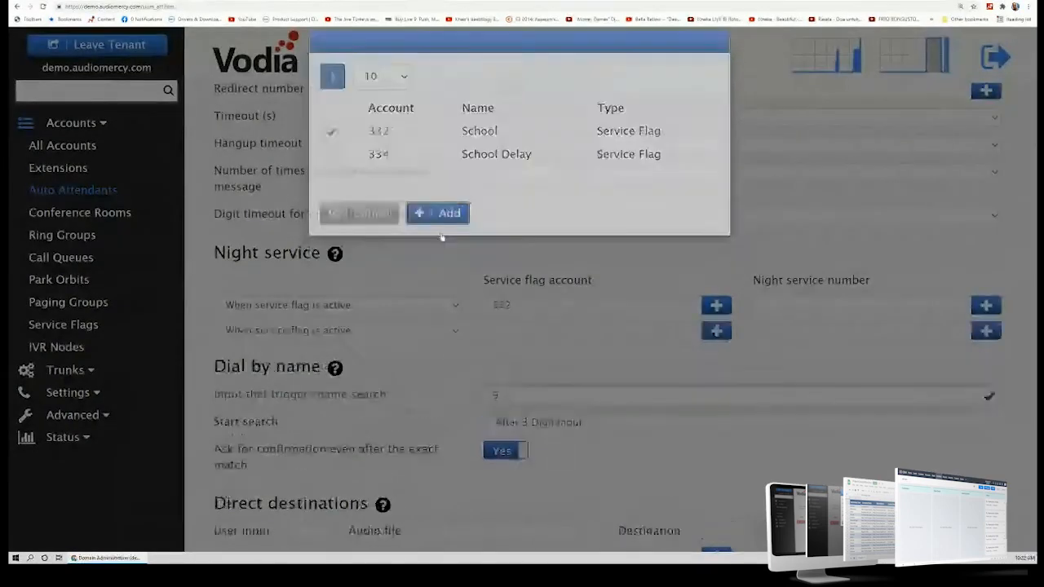
Step: Enter 84001 as the night service number for service flag 332, and clear the field again
{"action": "left_click", "coordinate": [806, 310]}
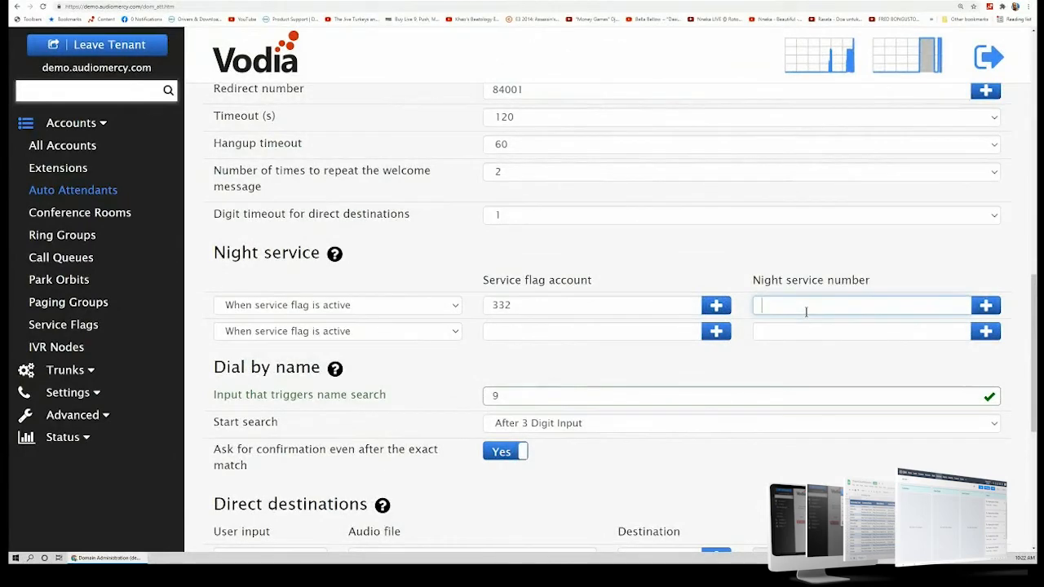
{"action": "type", "text": "84001"}
{"action": "key", "text": "ctrl+a"}
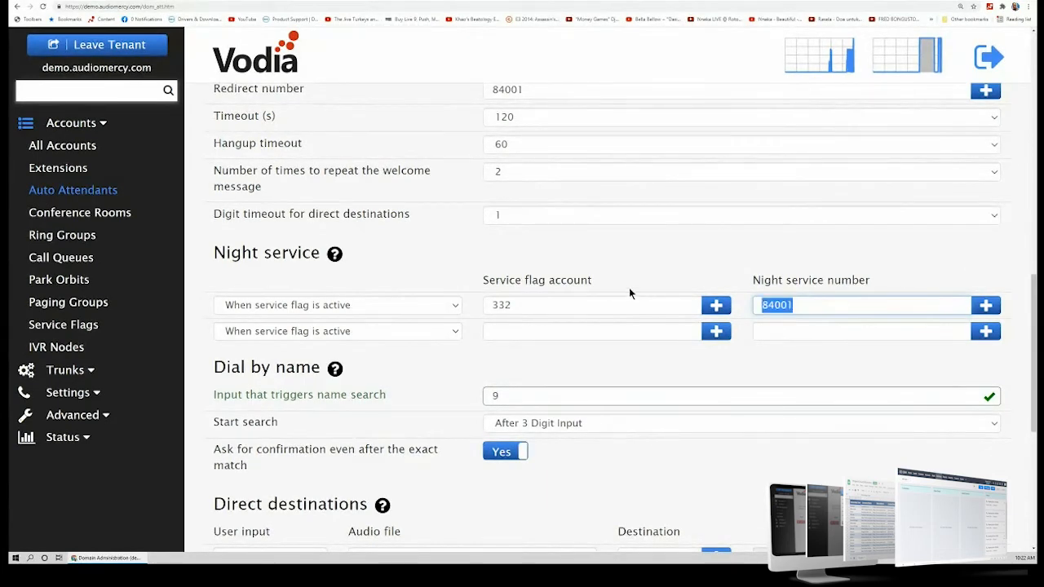
{"action": "key", "text": "BackSpace"}
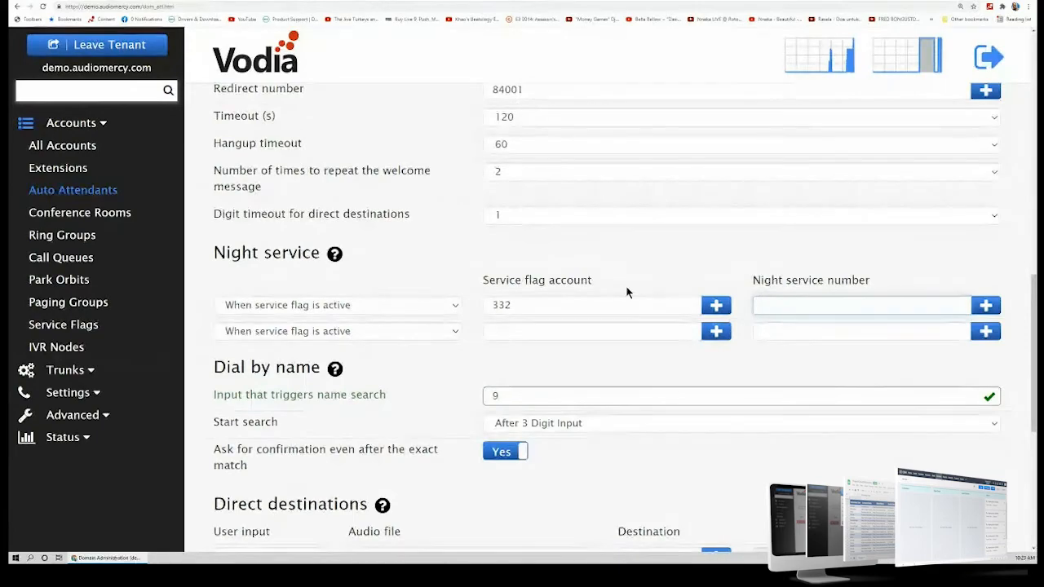
Step: Add the School Delay service flag 334 as the second service flag account in the auto attendant's night service
{"action": "scroll", "coordinate": [626, 285], "scroll_direction": "up", "scroll_amount": 1}
{"action": "scroll", "coordinate": [625, 303], "scroll_direction": "up", "scroll_amount": 8}
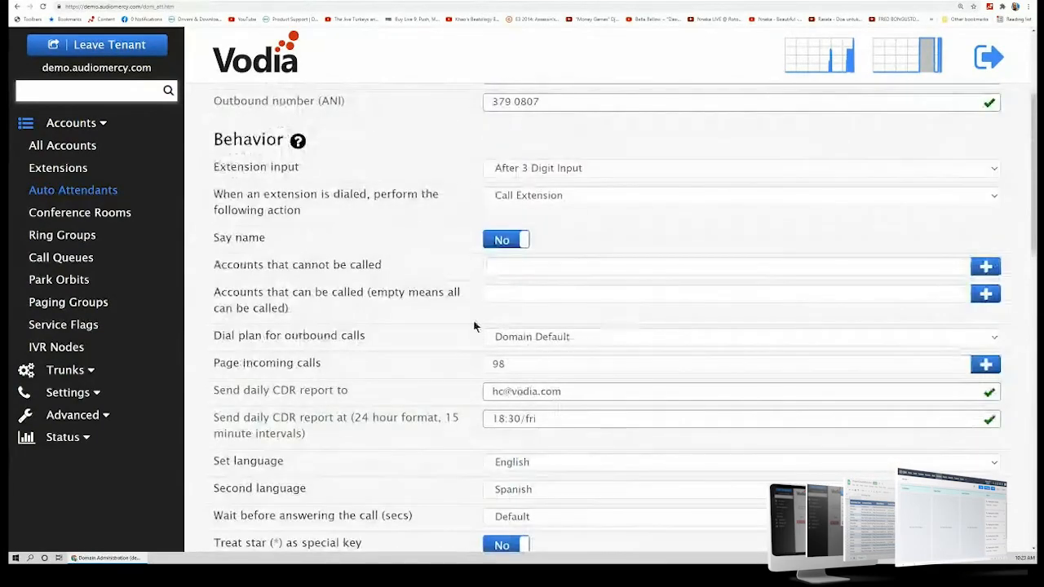
{"action": "scroll", "coordinate": [473, 327], "scroll_direction": "down", "scroll_amount": 9}
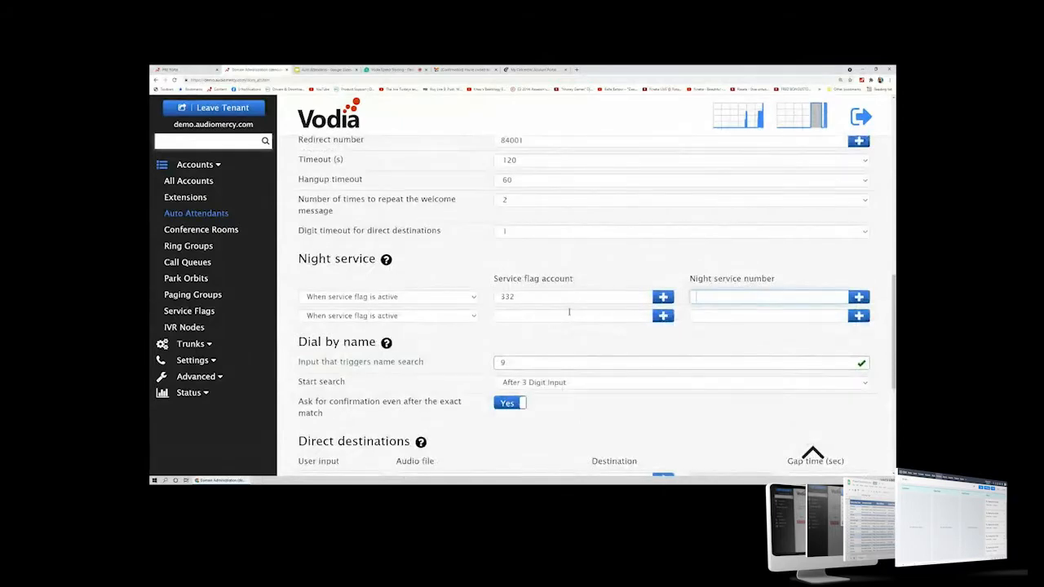
{"action": "left_click", "coordinate": [664, 297]}
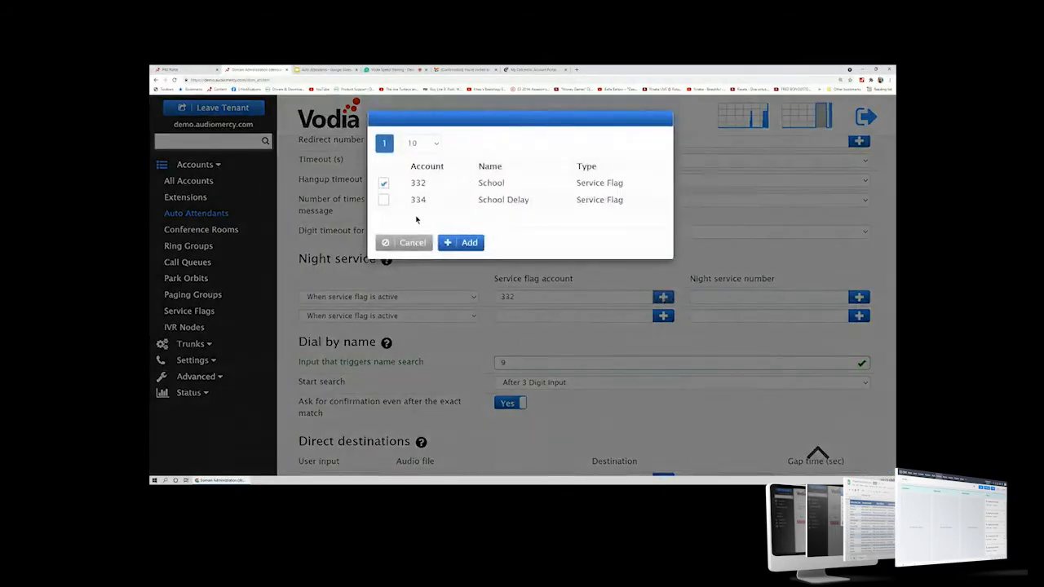
{"action": "left_click", "coordinate": [462, 242]}
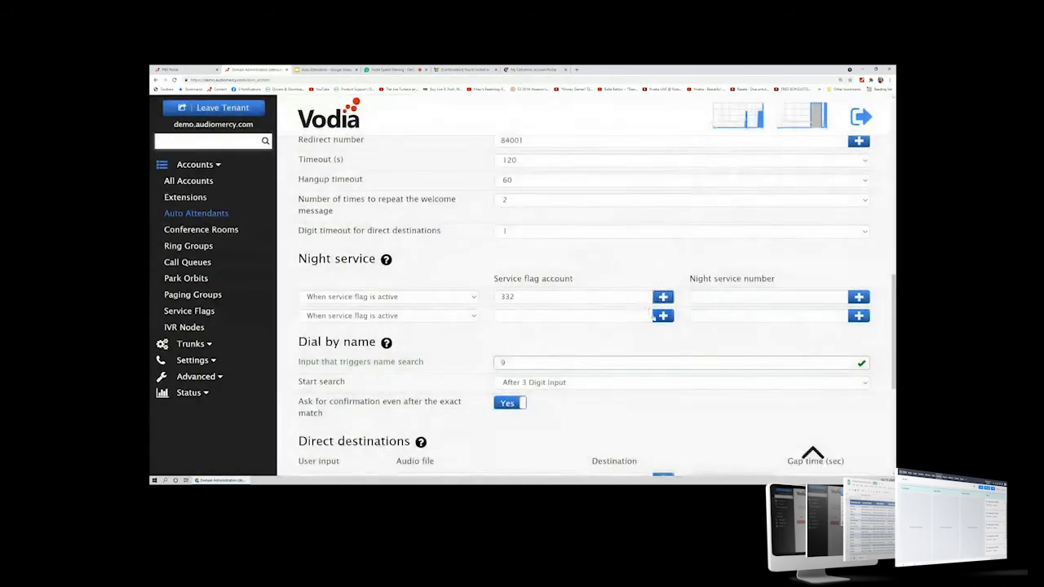
{"action": "left_click", "coordinate": [662, 316]}
{"action": "left_click", "coordinate": [385, 201]}
{"action": "left_click", "coordinate": [459, 226]}
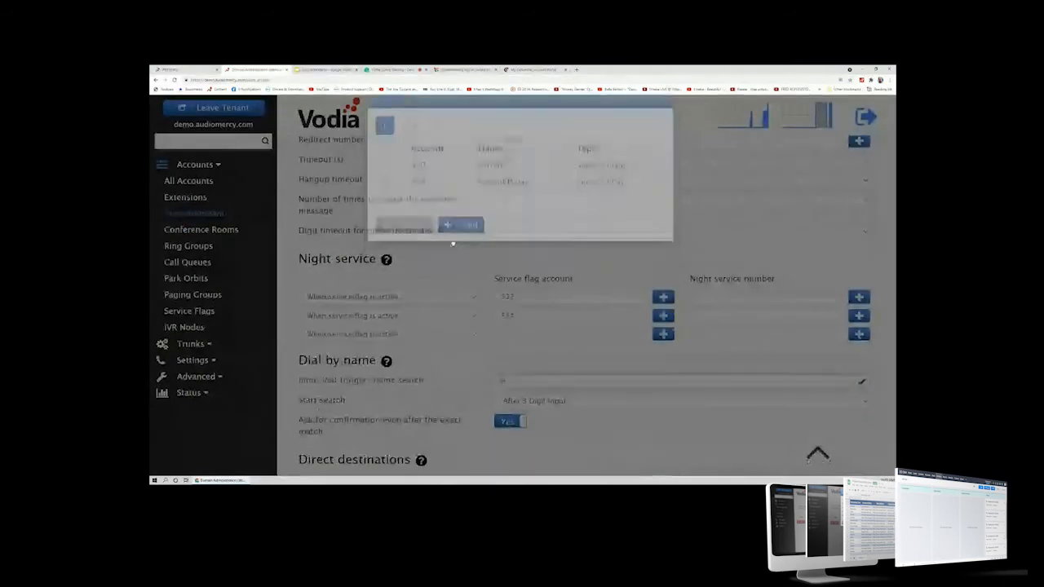
{"action": "scroll", "coordinate": [354, 400], "scroll_direction": "down", "scroll_amount": 4}
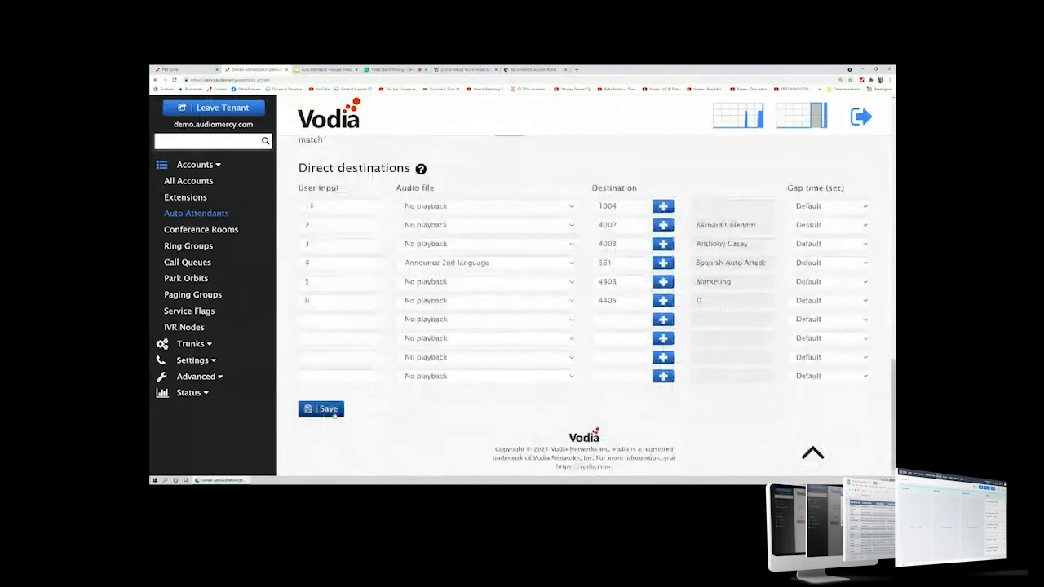
{"action": "scroll", "coordinate": [529, 416], "scroll_direction": "up", "scroll_amount": 8}
{"action": "scroll", "coordinate": [526, 327], "scroll_direction": "down", "scroll_amount": 2}
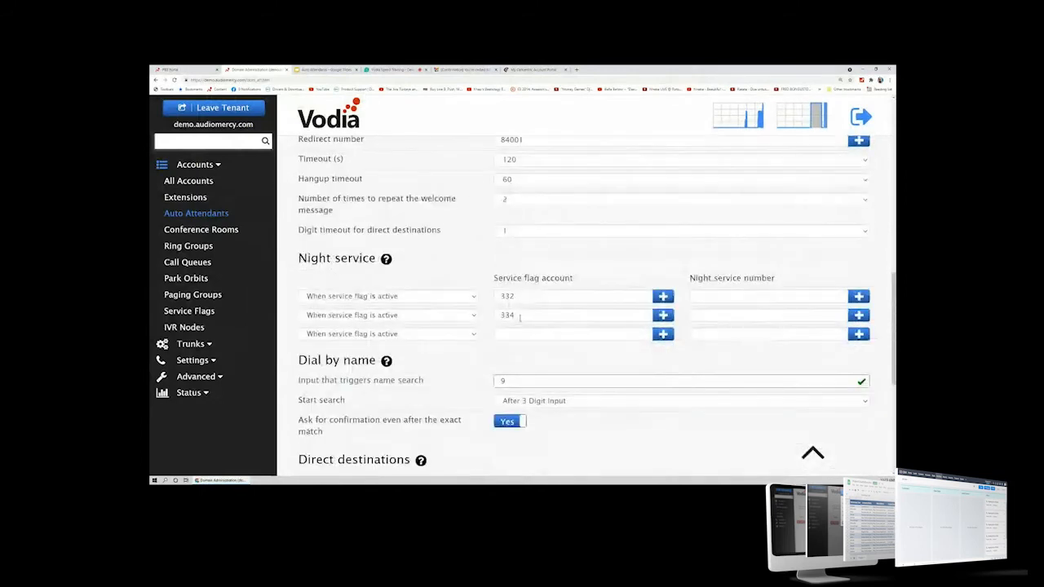
Step: Review the night service entries for flags 332 and 334, and open the auto attendant's IVR welcome greeting settings
{"action": "left_click", "coordinate": [515, 296]}
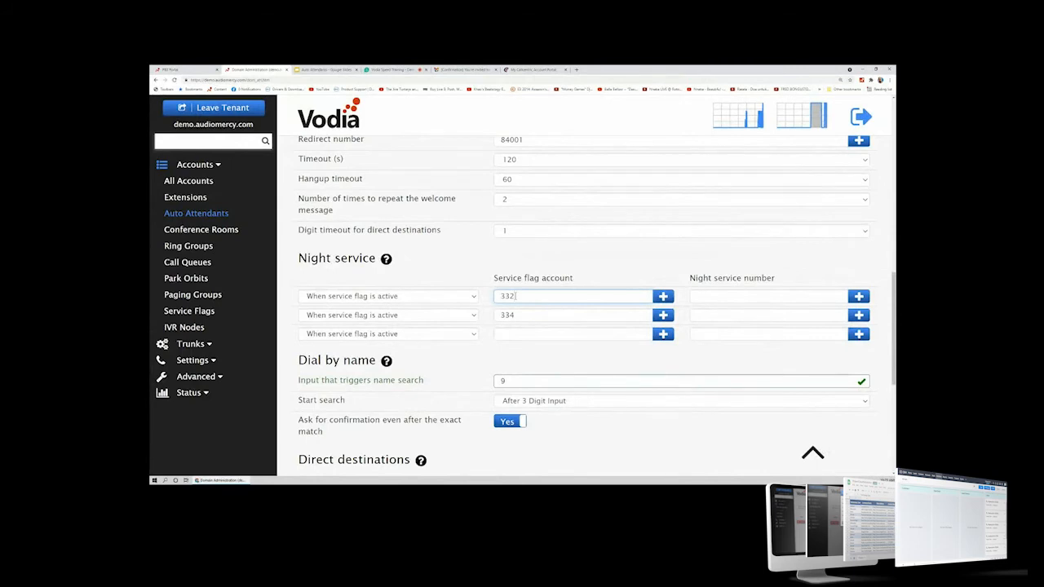
{"action": "double_click", "coordinate": [519, 316]}
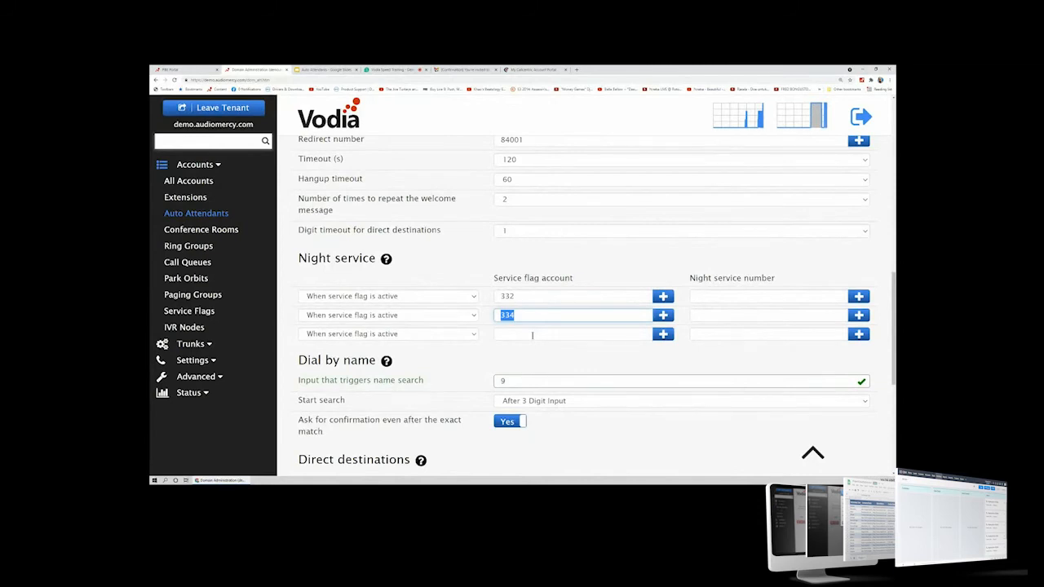
{"action": "left_click", "coordinate": [736, 321]}
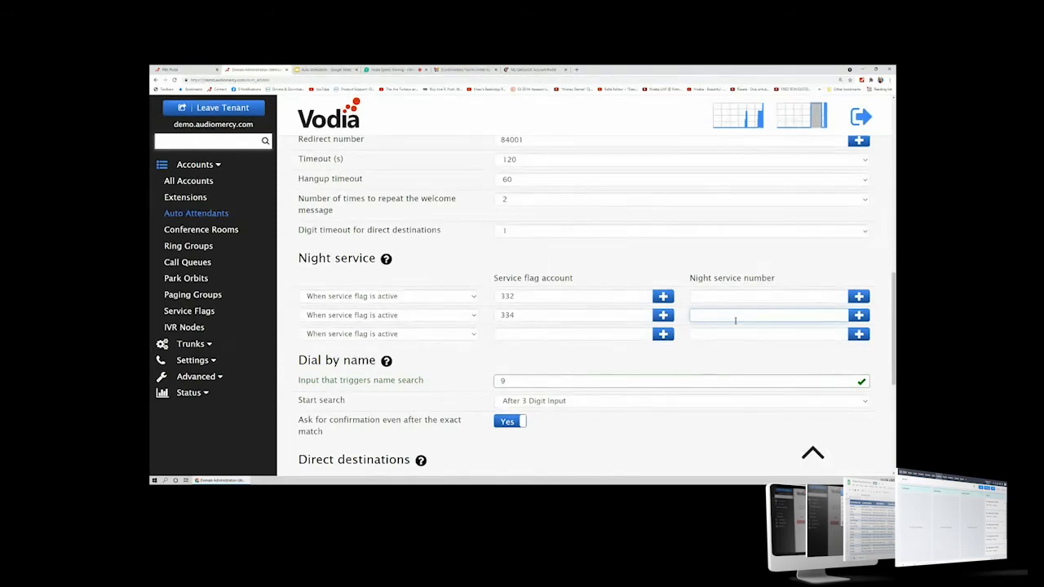
{"action": "scroll", "coordinate": [523, 356], "scroll_direction": "up", "scroll_amount": 12}
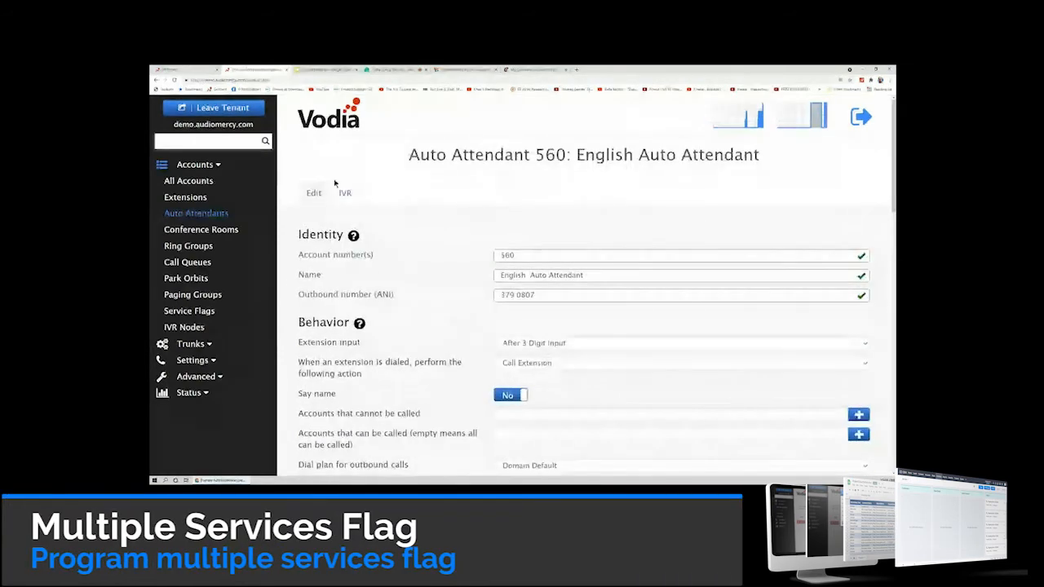
{"action": "left_click", "coordinate": [345, 192]}
{"action": "scroll", "coordinate": [521, 299], "scroll_direction": "down", "scroll_amount": 3}
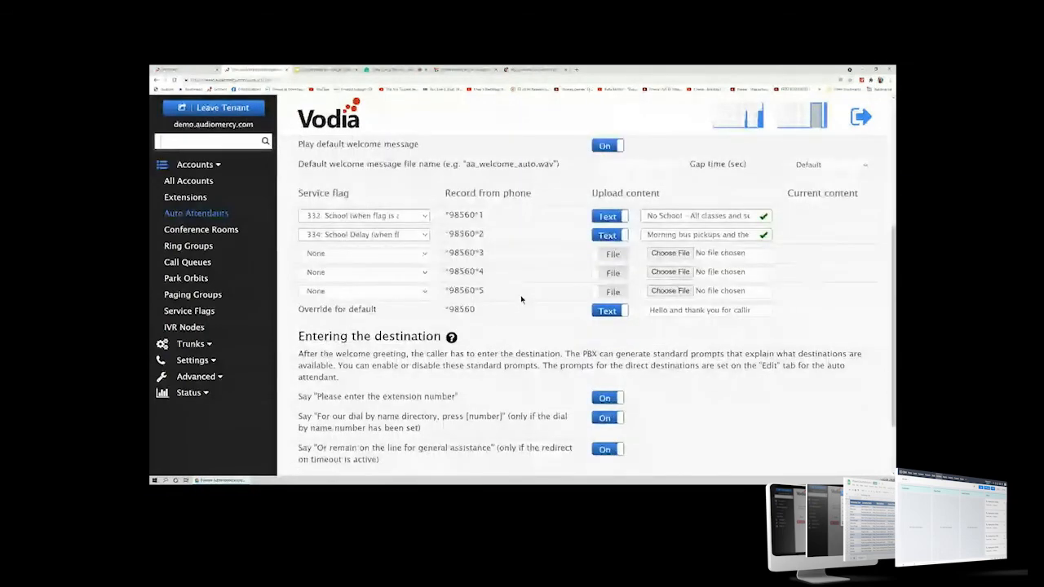
Step: Switch to the user portal and call the School service flag at 332
{"action": "left_click", "coordinate": [189, 69]}
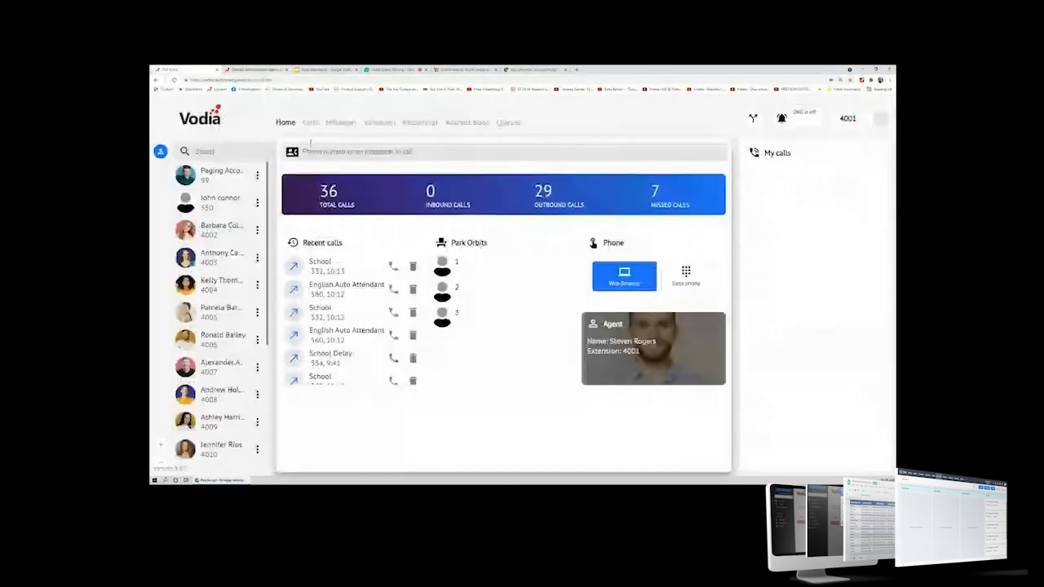
{"action": "type", "text": "332"}
{"action": "key", "text": "Return"}
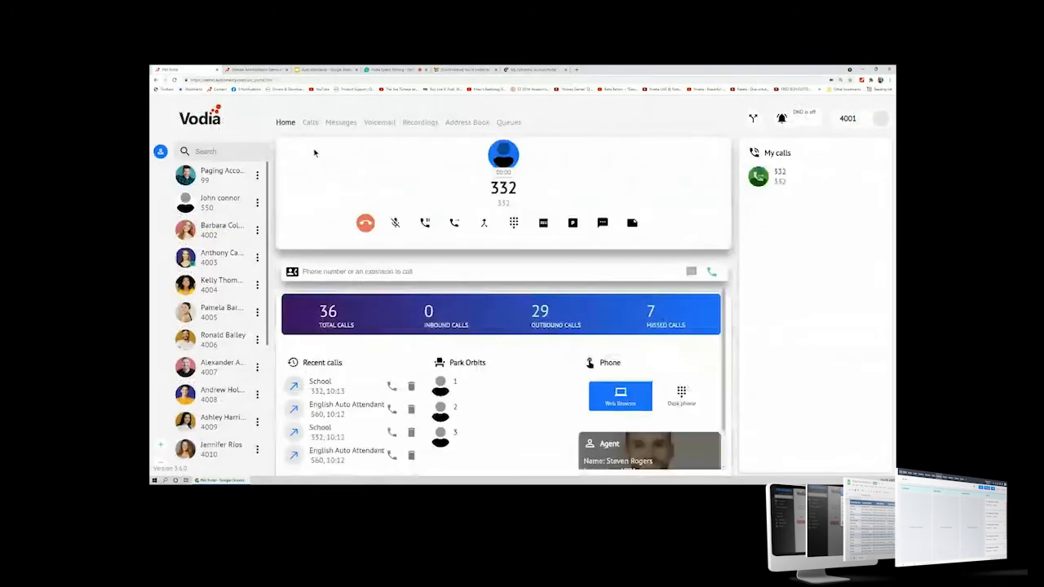
Step: Return to the auto attendant's IVR settings and paste the phone number into the tenant's search field
{"action": "left_click", "coordinate": [259, 68]}
{"action": "scroll", "coordinate": [482, 254], "scroll_direction": "up", "scroll_amount": 3}
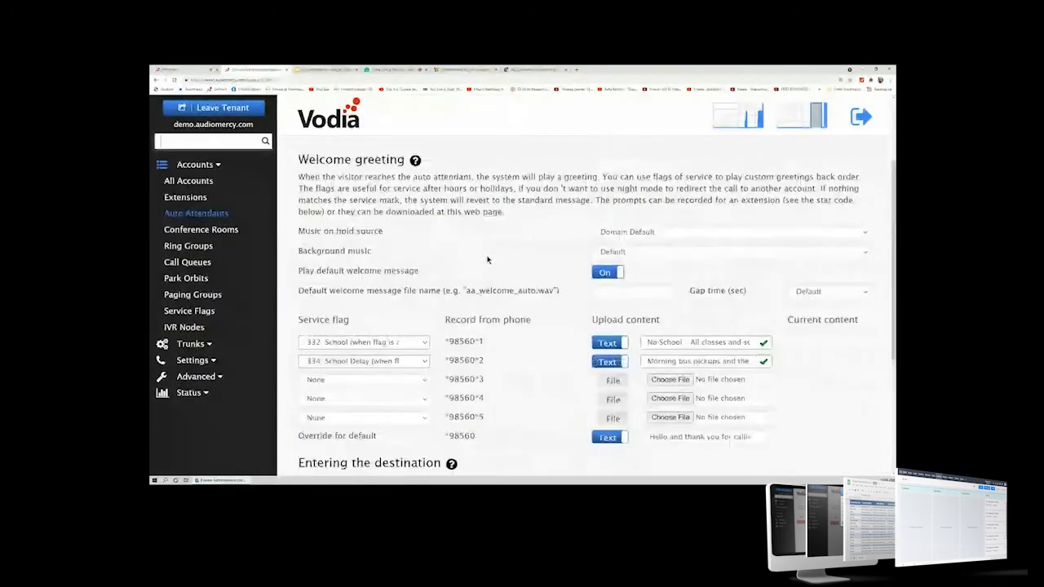
{"action": "left_click", "coordinate": [220, 139]}
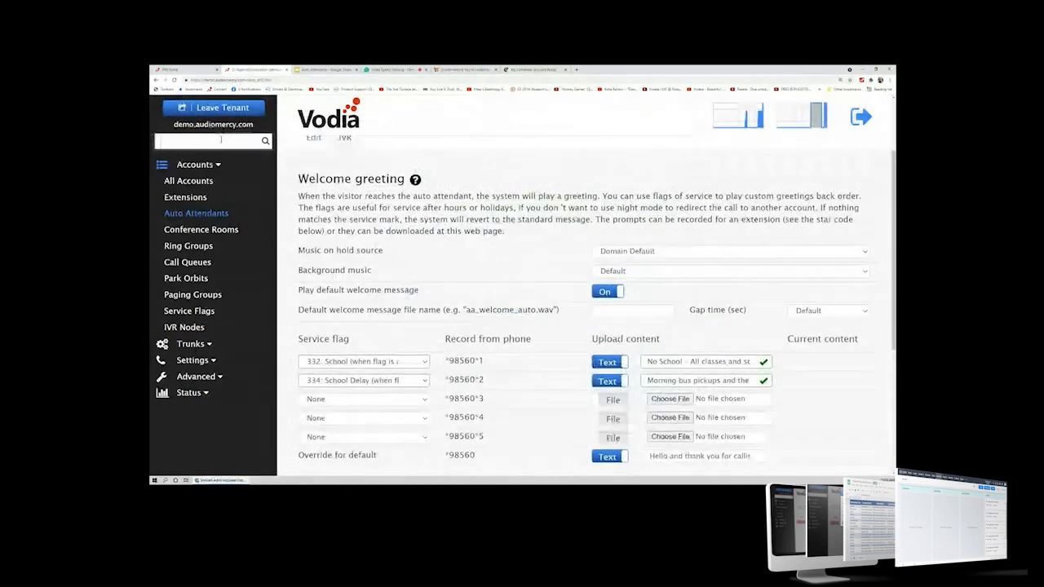
{"action": "key", "text": "ctrl+v"}
Step: Examine the No School greeting text assigned to service flag 332 in the auto attendant's welcome greetings
{"action": "scroll", "coordinate": [535, 277], "scroll_direction": "down", "scroll_amount": 1}
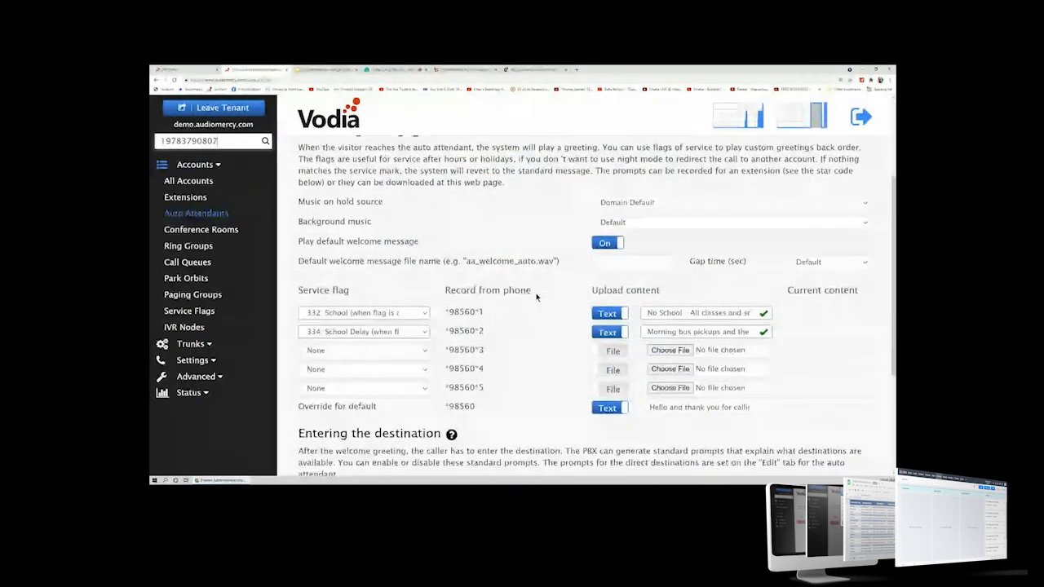
{"action": "left_click_drag", "start_coordinate": [695, 312], "coordinate": [530, 326]}
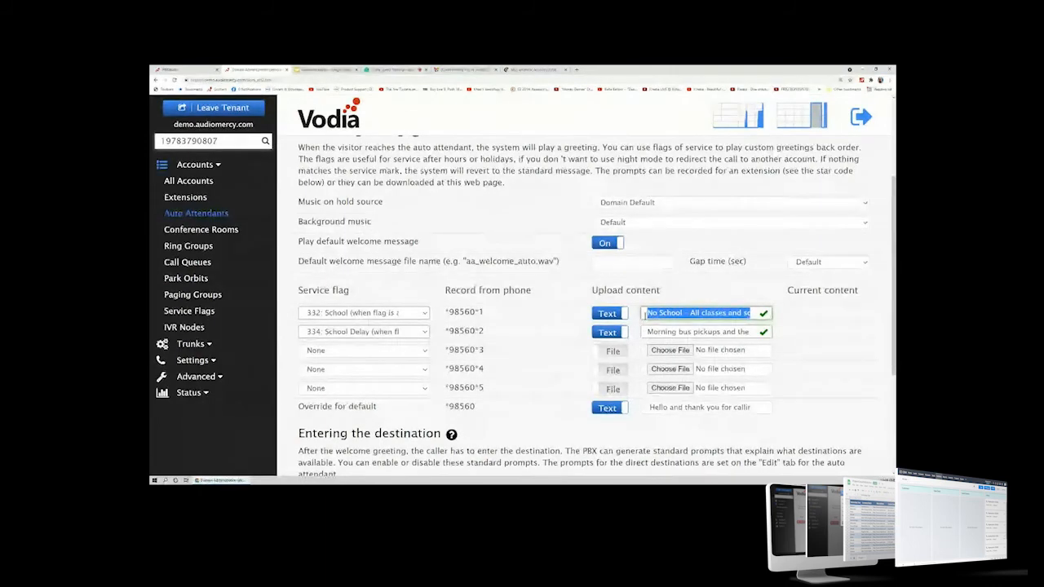
{"action": "left_click", "coordinate": [653, 313]}
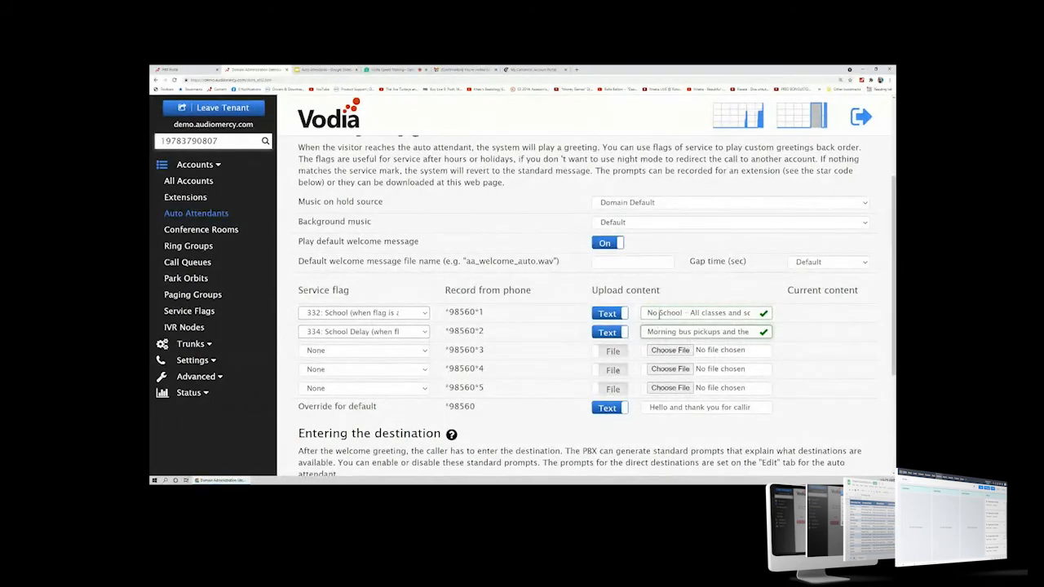
{"action": "left_click", "coordinate": [660, 314]}
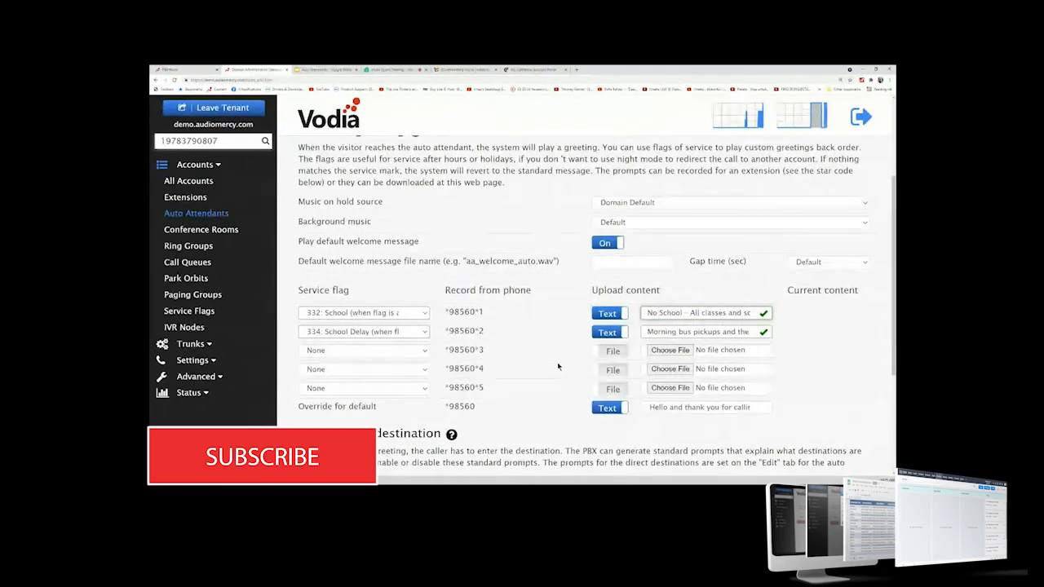
Step: Leave the greeting settings, call service flag 332 again from the user portal, and end the call
{"action": "left_click", "coordinate": [189, 392]}
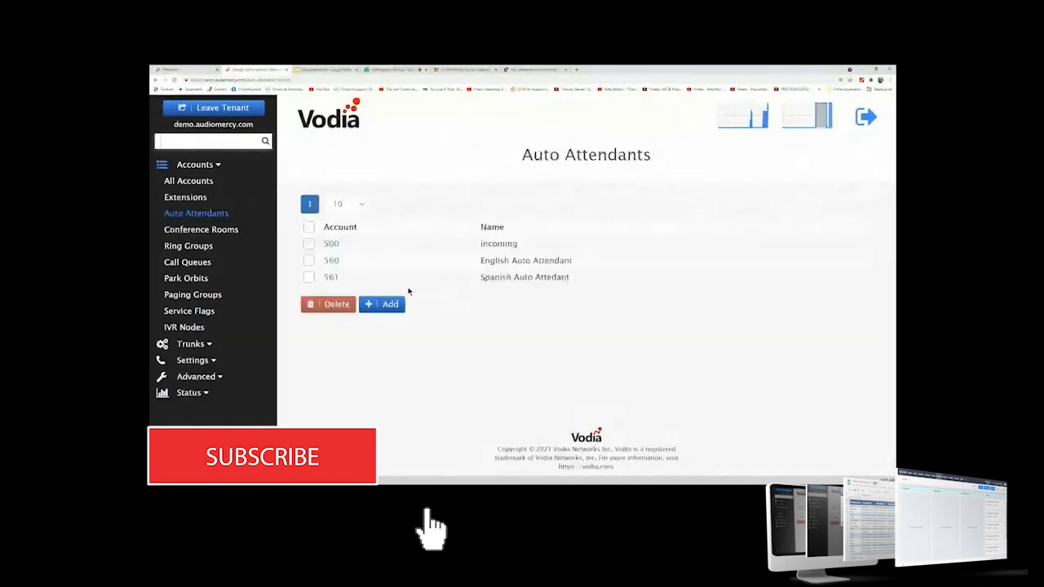
{"action": "left_click", "coordinate": [192, 71]}
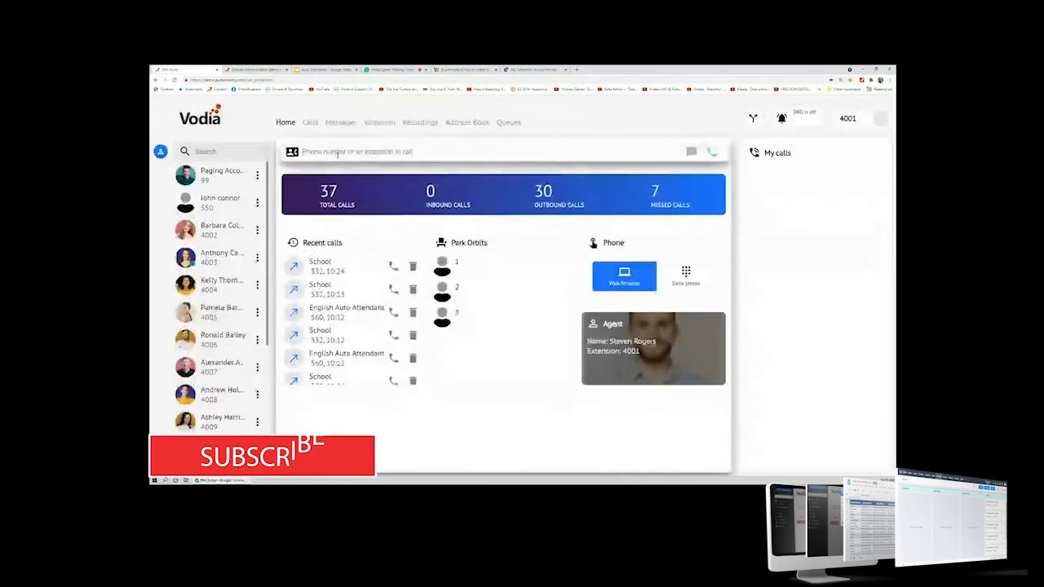
{"action": "left_click", "coordinate": [337, 153]}
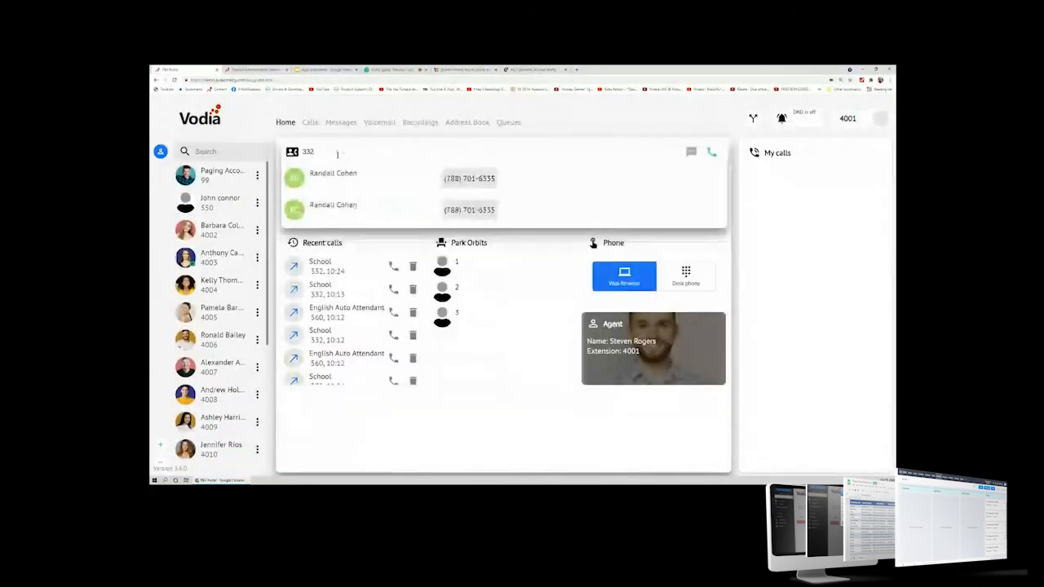
{"action": "left_click", "coordinate": [391, 193]}
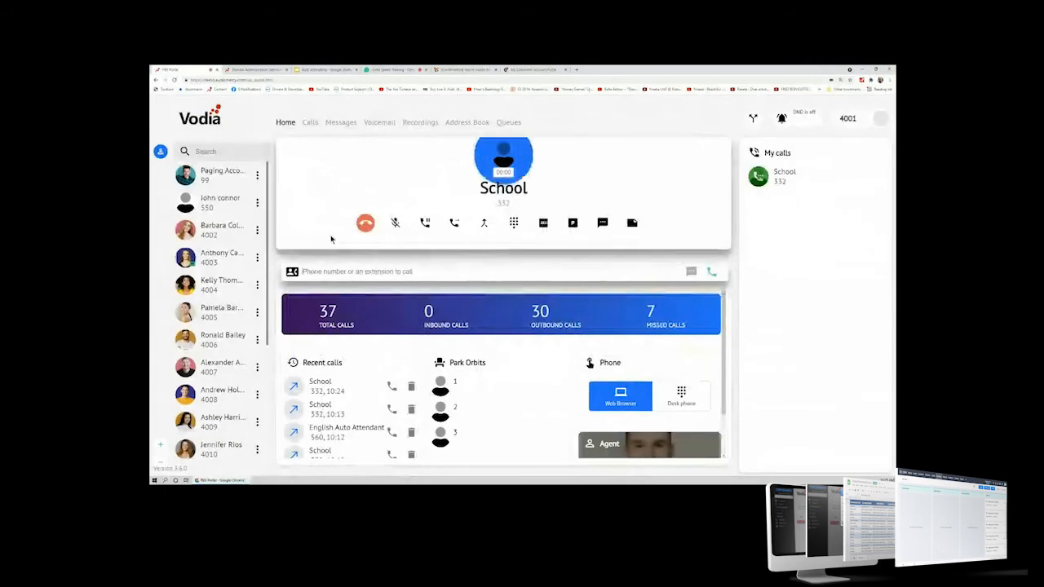
{"action": "left_click", "coordinate": [364, 222]}
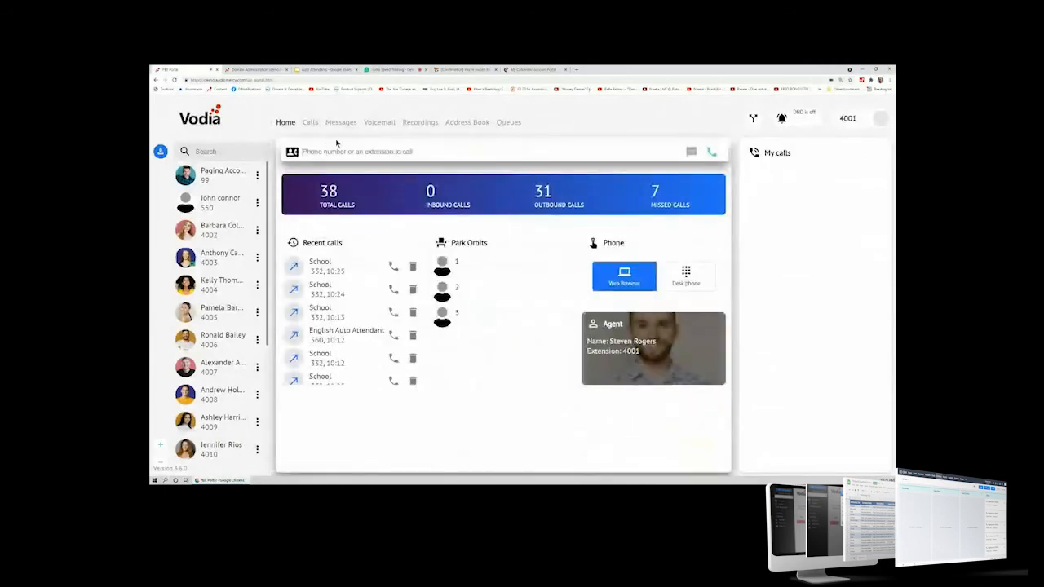